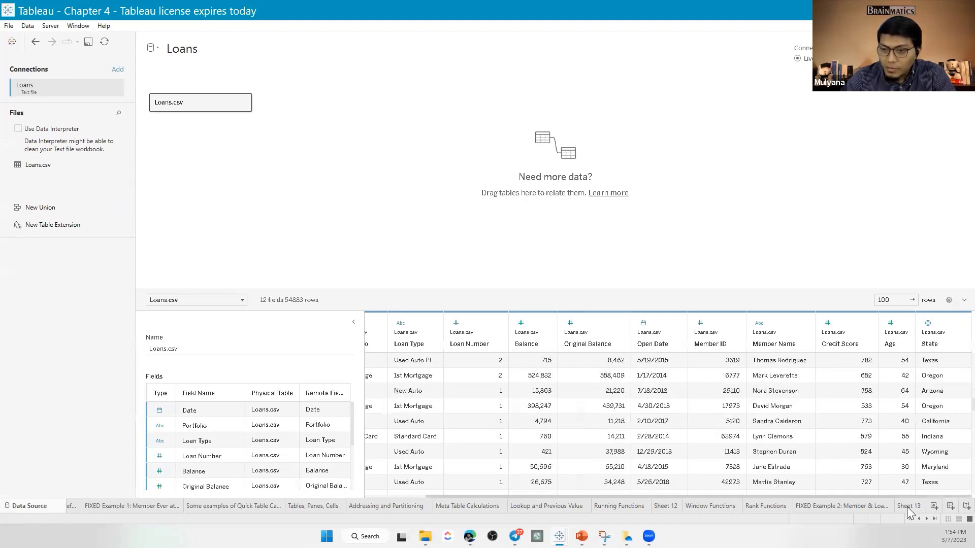
Add a new worksheet after Sheet 13 and name it "Rata-rata Credit Score Produk-Kategori Produk".
{"action": "left_click", "coordinate": [906, 506]}
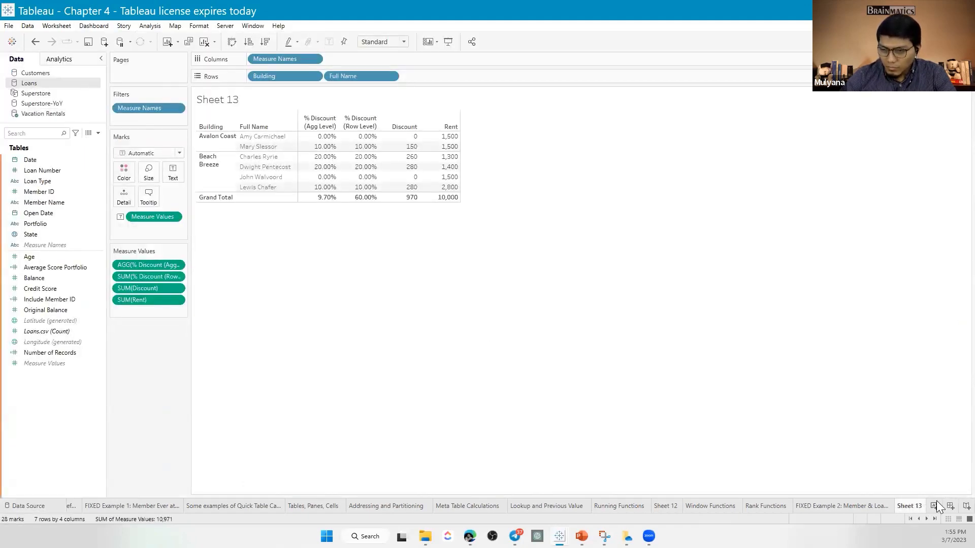
{"action": "left_click", "coordinate": [934, 505]}
{"action": "double_click", "coordinate": [915, 505]}
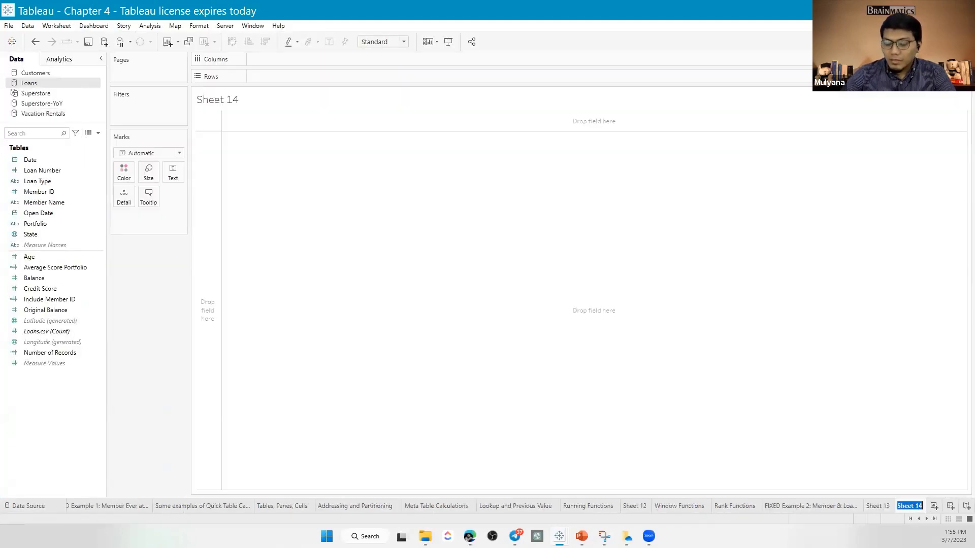
{"action": "type", "text": "Rata-rata  "}
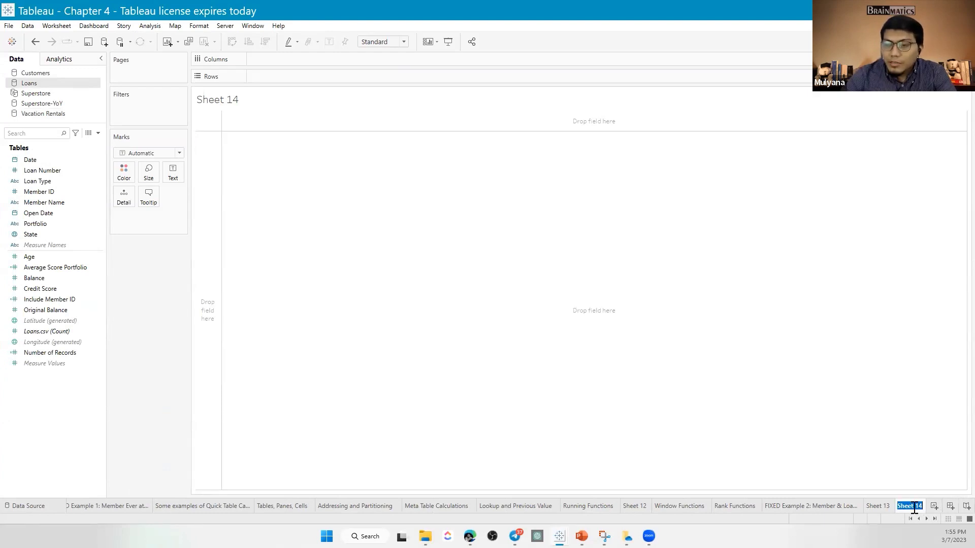
{"action": "type", "text": "Credi"}
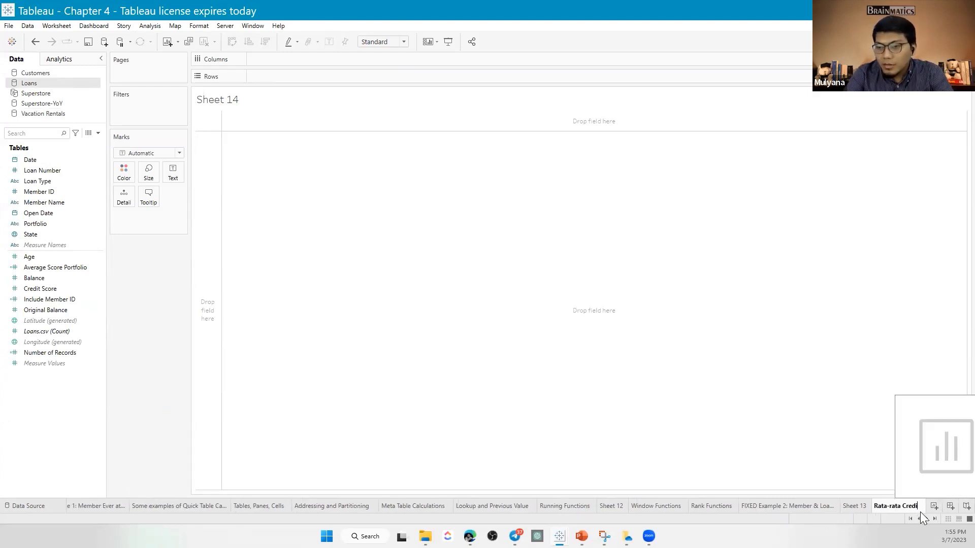
{"action": "type", "text": "t Score Produk-"}
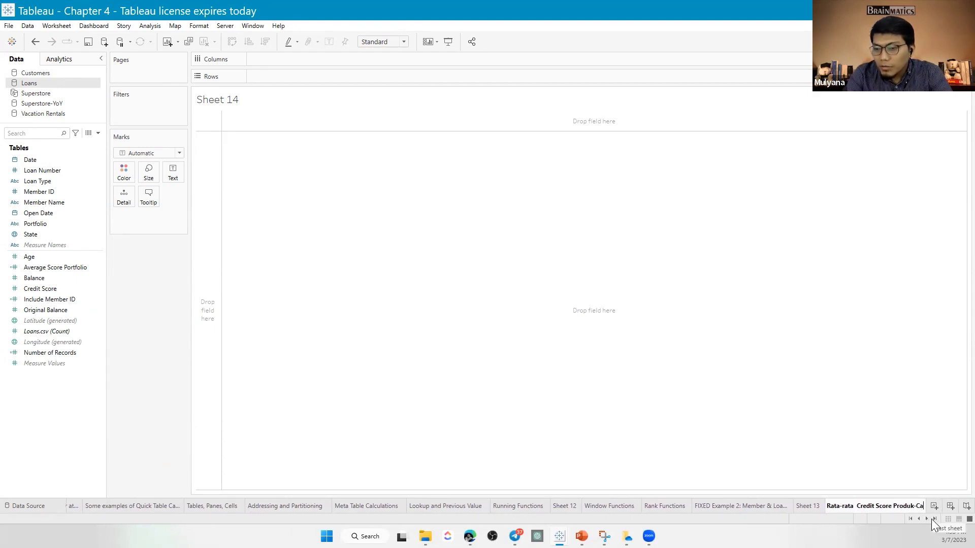
{"action": "type", "text": "Kategori Produk"}
{"action": "key", "text": "Return"}
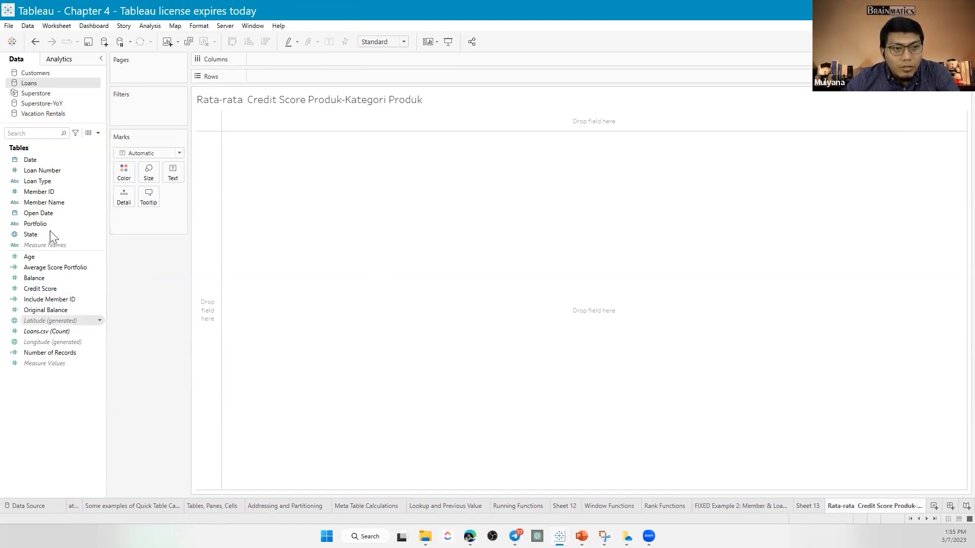
Build a text table of average Credit Score with Portfolio and Loan Type as row fields.
{"action": "double_click", "coordinate": [36, 224]}
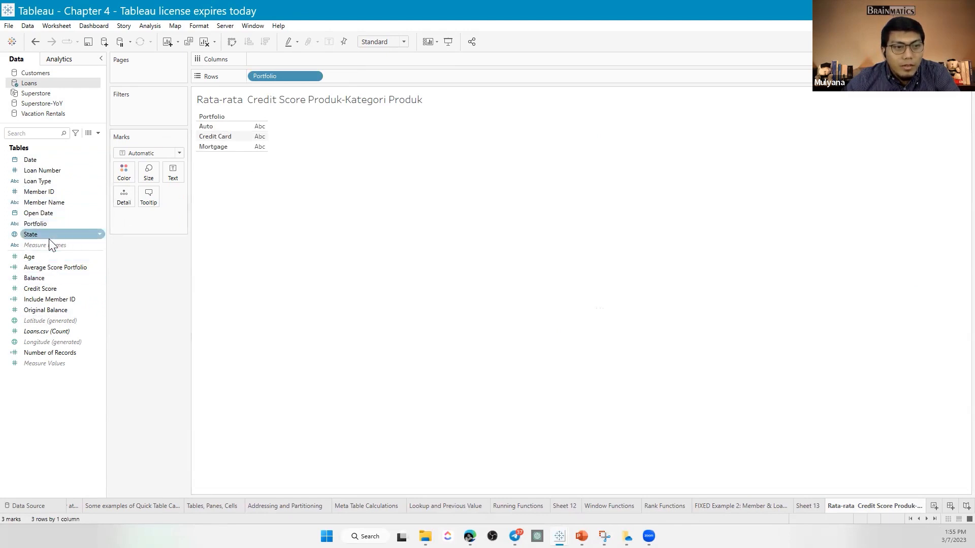
{"action": "double_click", "coordinate": [37, 181]}
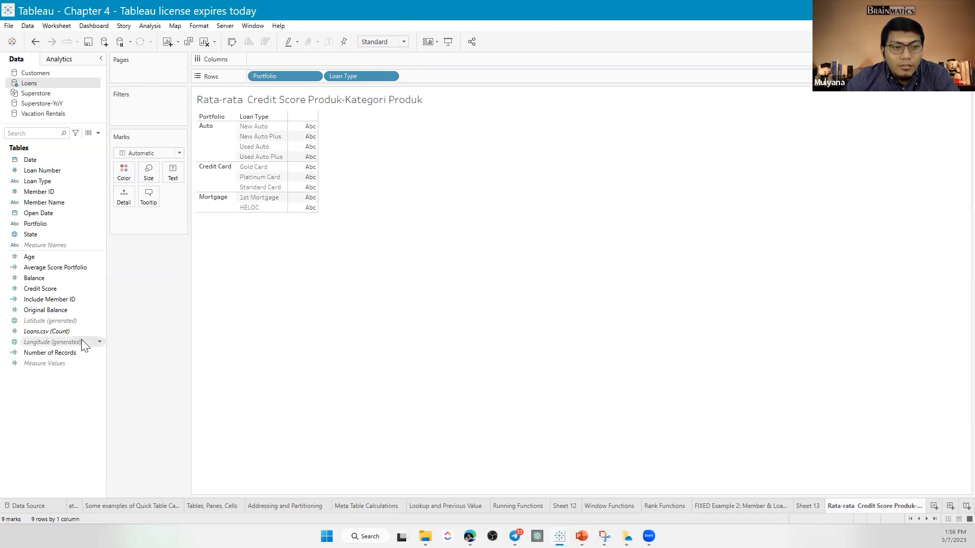
{"action": "left_click", "coordinate": [34, 331]}
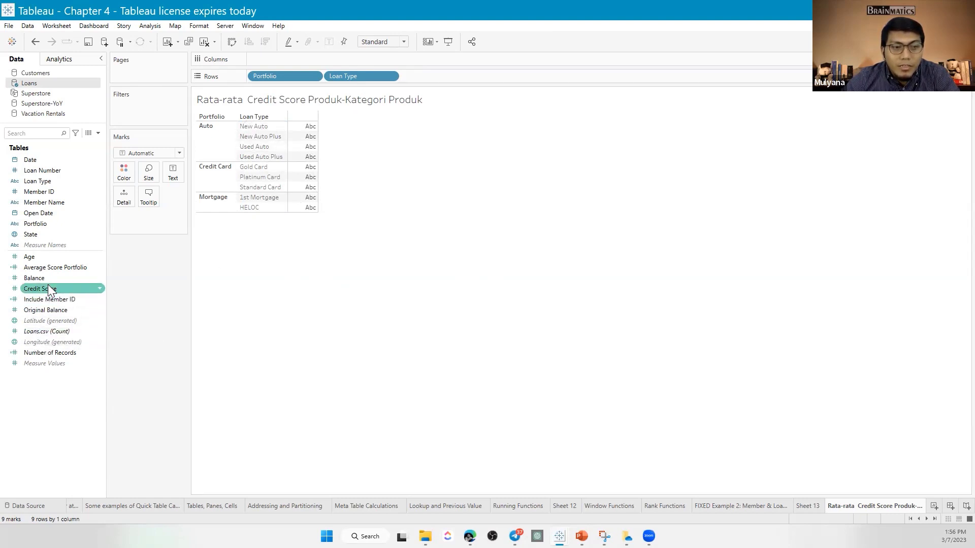
{"action": "mouse_move", "coordinate": [40, 288]}
{"action": "left_mouse_down"}
{"action": "mouse_move", "coordinate": [242, 100]}
{"action": "mouse_move", "coordinate": [261, 54]}
{"action": "mouse_move", "coordinate": [259, 279]}
{"action": "mouse_move", "coordinate": [316, 130]}
{"action": "mouse_move", "coordinate": [337, 217]}
{"action": "left_mouse_up"}
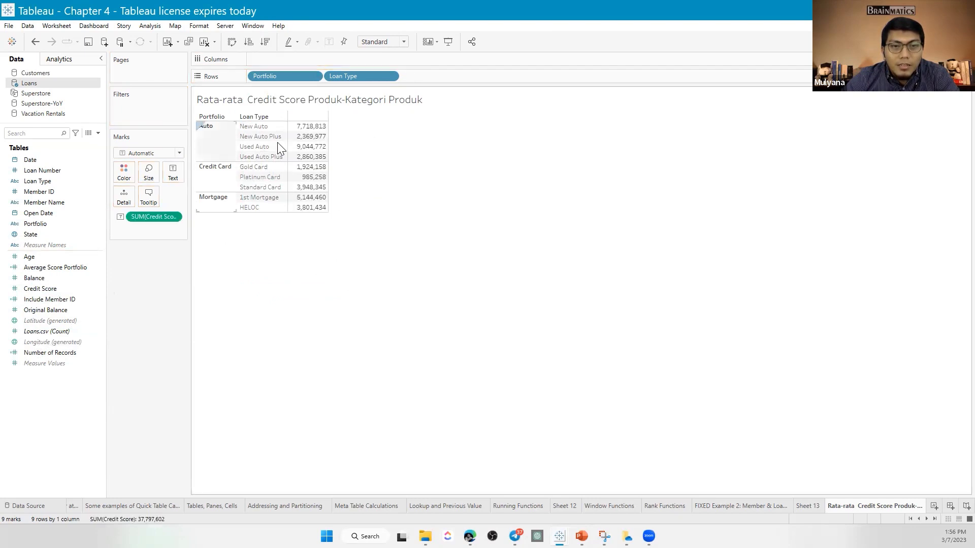
{"action": "right_click", "coordinate": [159, 222]}
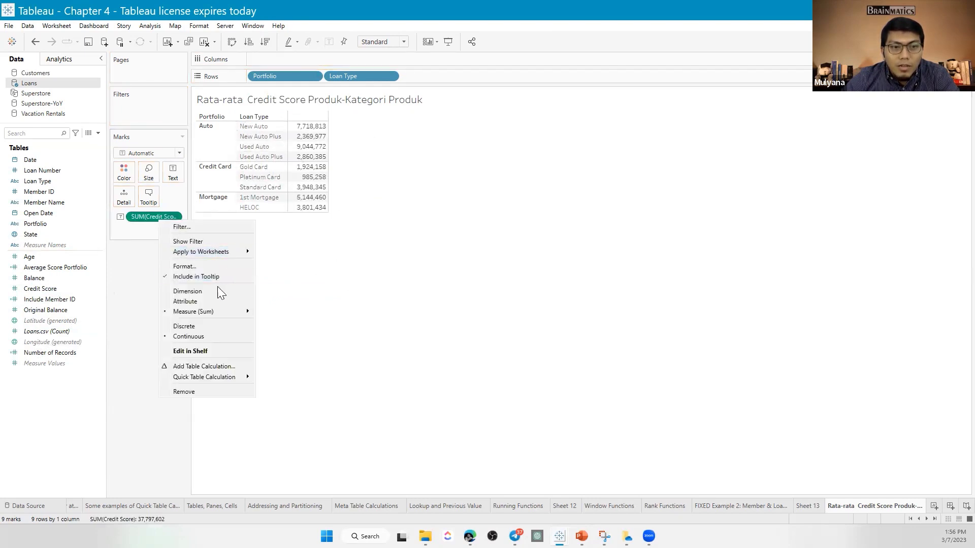
{"action": "left_click", "coordinate": [277, 321]}
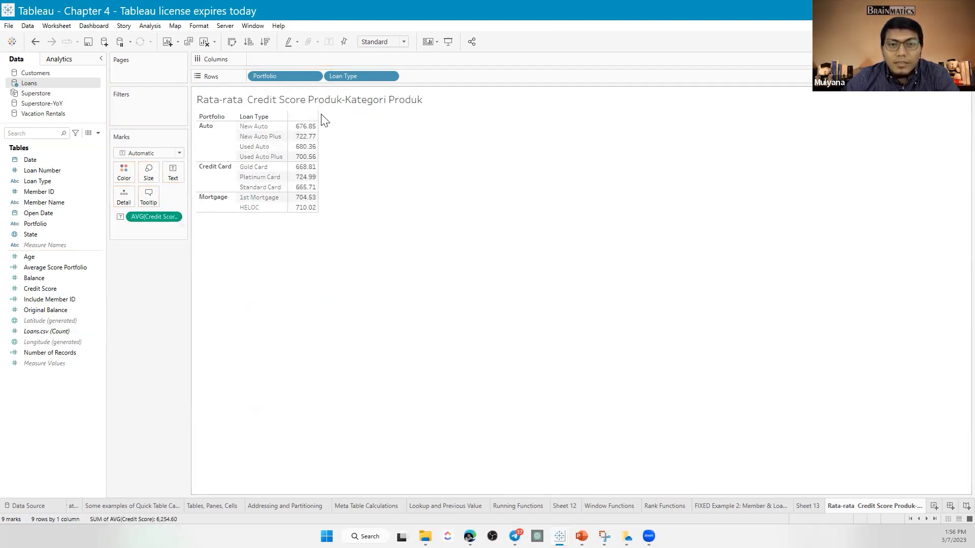
{"action": "mouse_move", "coordinate": [306, 146]}
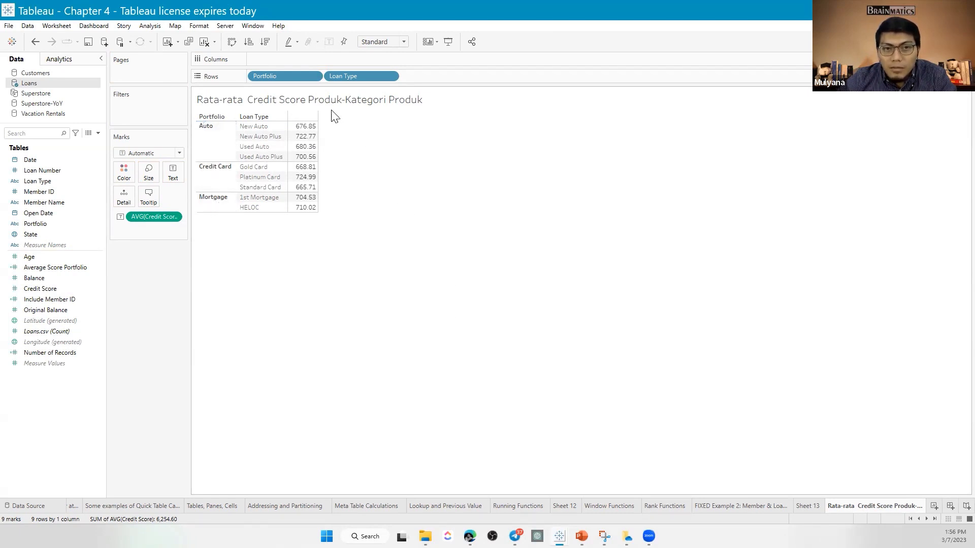
Create a calculated field in the Loans data source named "AVG Portflio (Exc Loan Type)".
{"action": "right_click", "coordinate": [20, 401]}
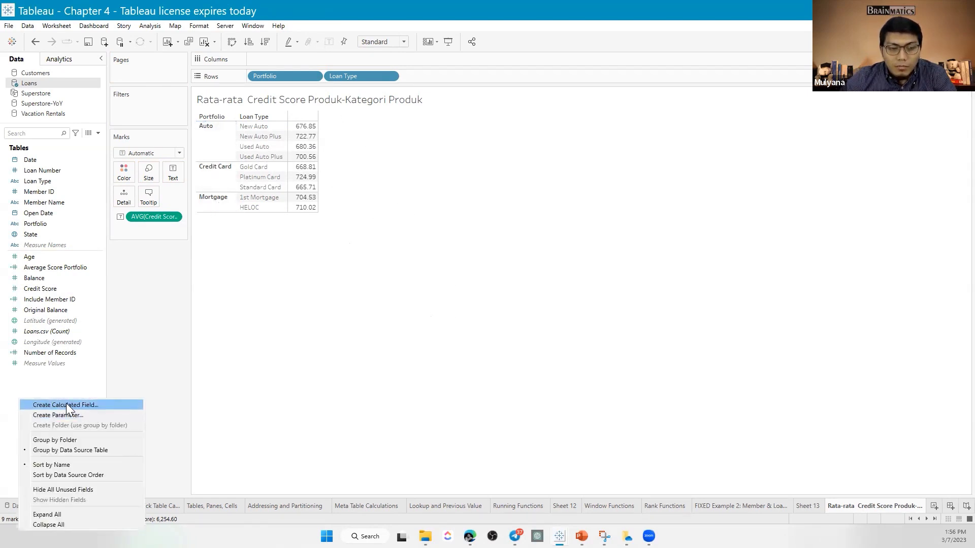
{"action": "left_click", "coordinate": [49, 405]}
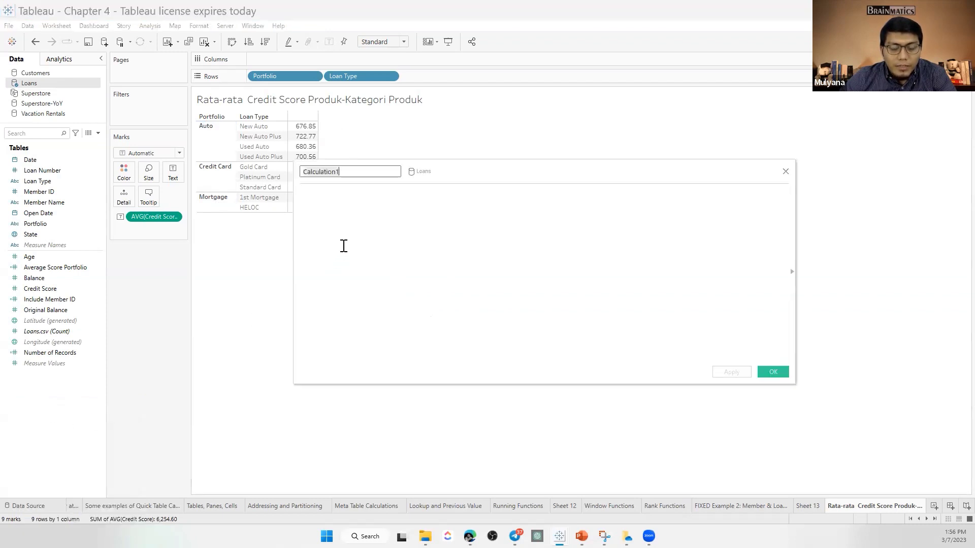
{"action": "double_click", "coordinate": [361, 170]}
{"action": "key", "text": "BackSpace"}
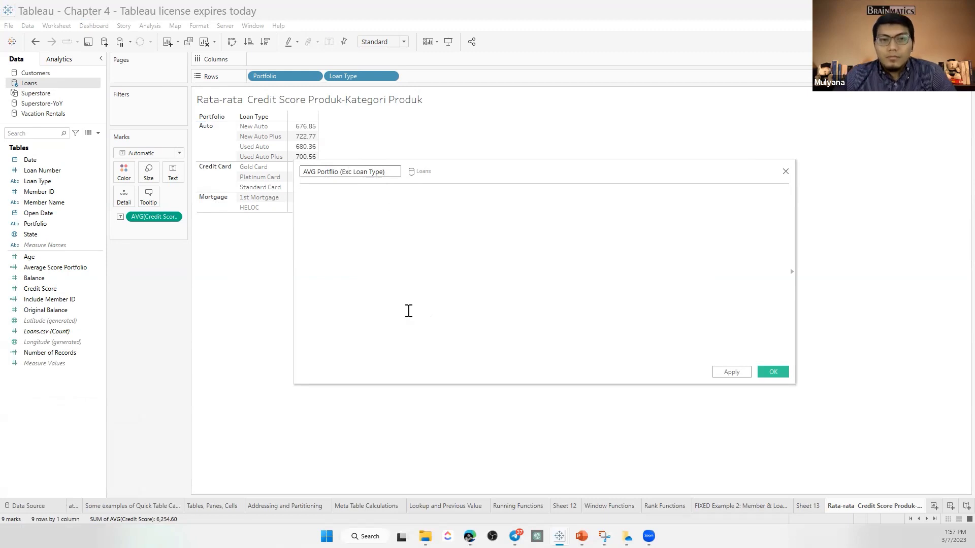
Start the field's formula with an EXCLUDE level-of-detail expression on [Loan Type].
{"action": "left_click", "coordinate": [422, 220]}
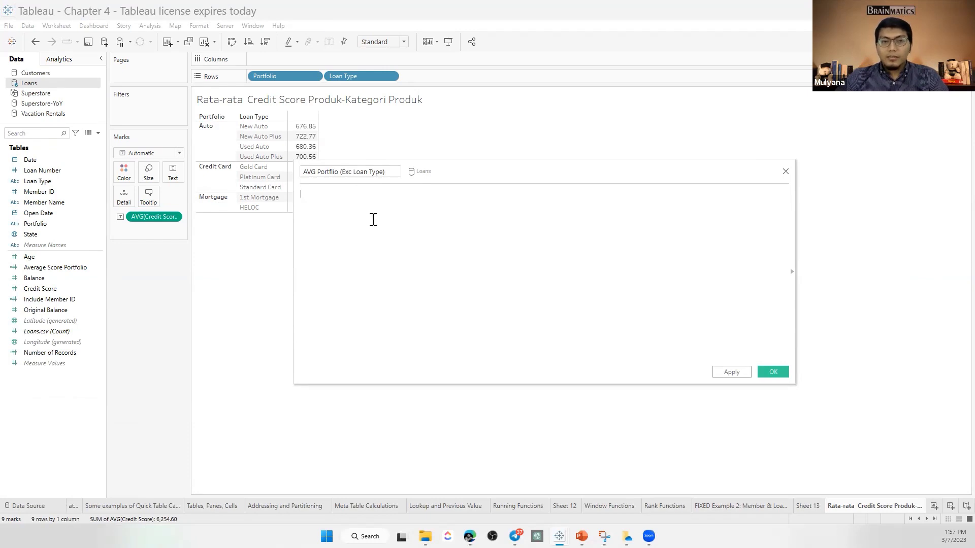
{"action": "type", "text": "ex"}
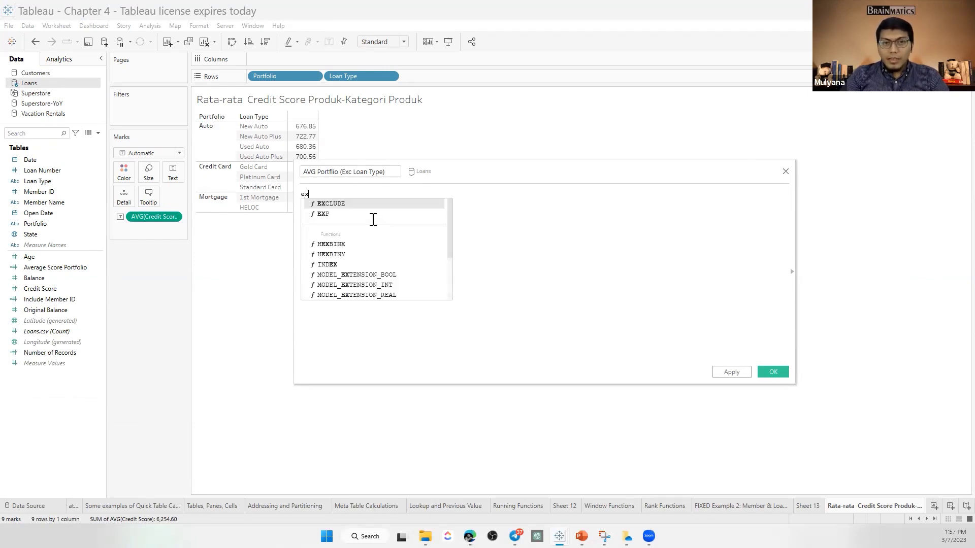
{"action": "type", "text": "c"}
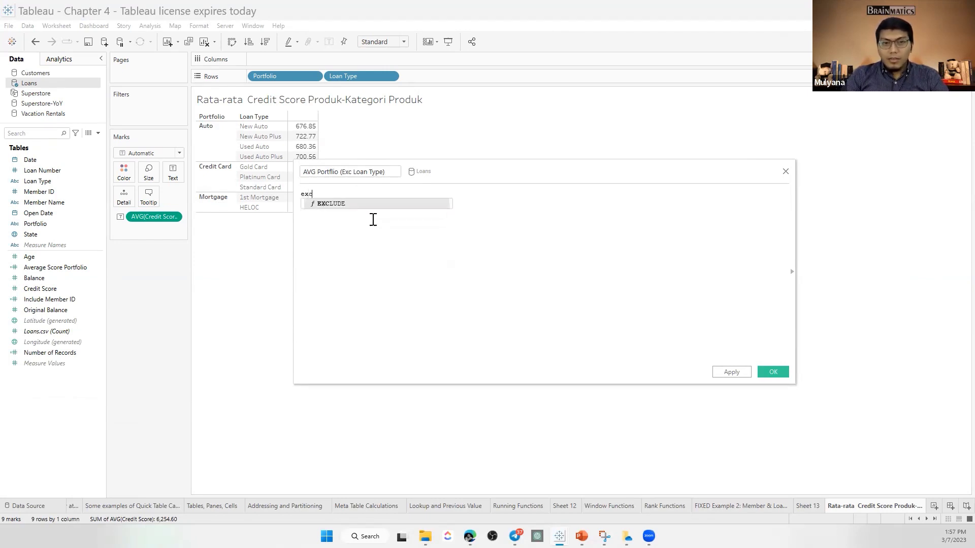
{"action": "key", "text": "Return"}
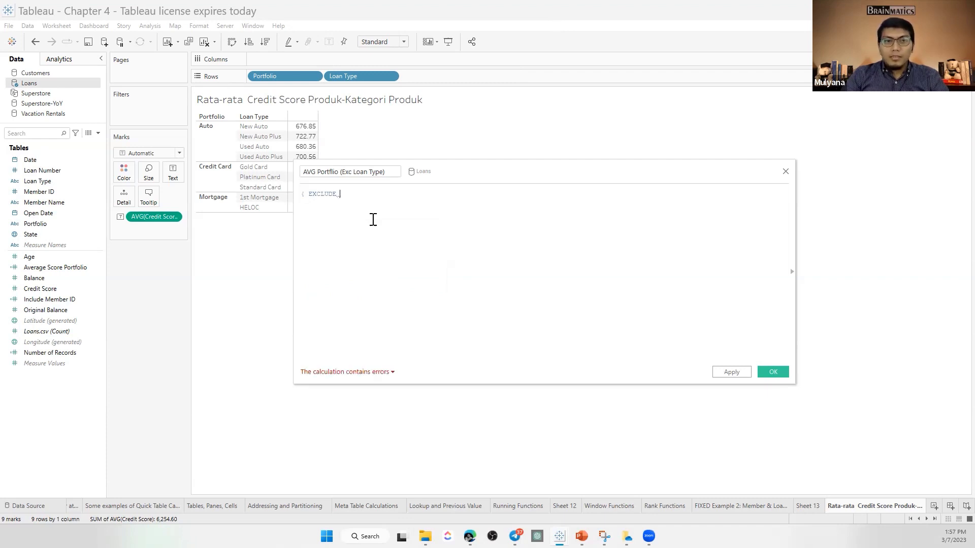
{"action": "type", "text": "loan"}
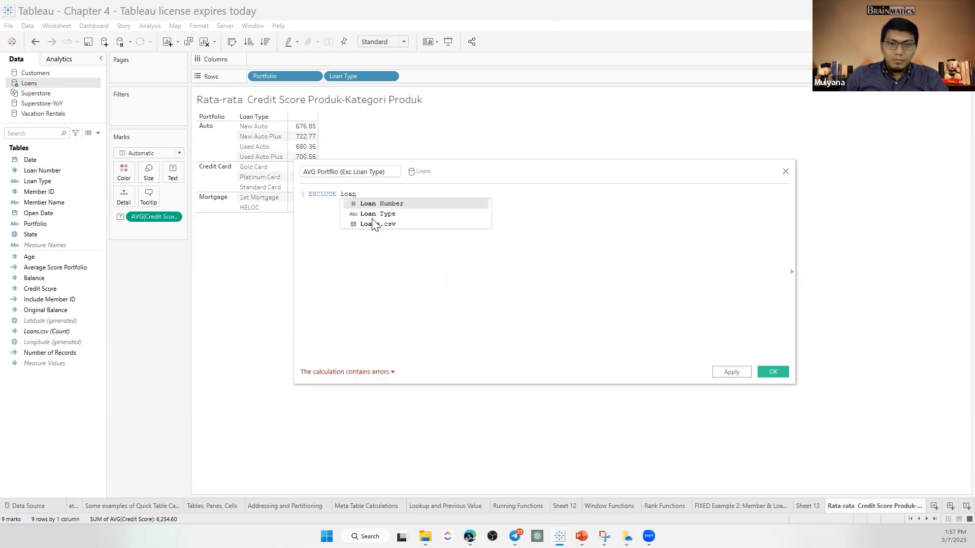
{"action": "left_click", "coordinate": [374, 217]}
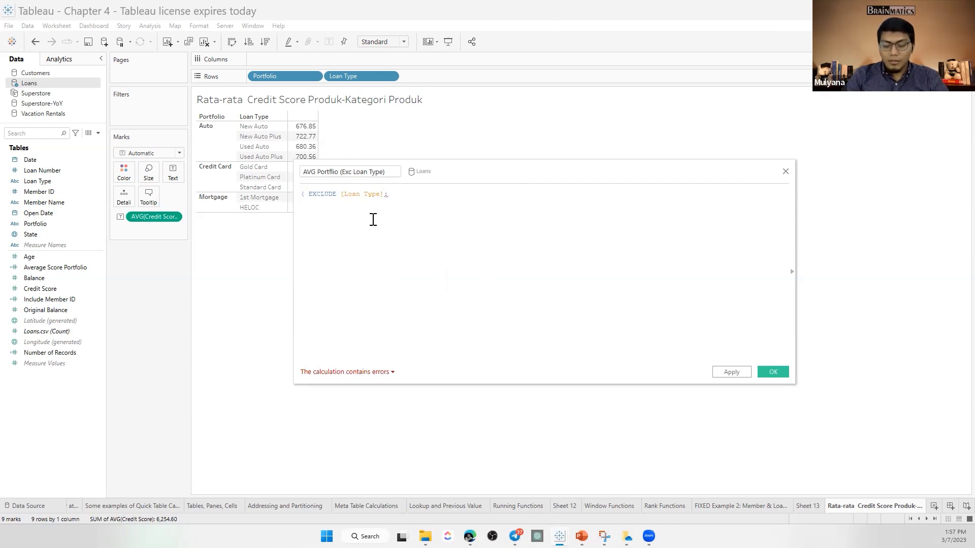
Complete the expression as { EXCLUDE [Loan Type]:AVG([Credit Score])}, enlarge the formula text and save the calculated field.
{"action": "type", "text": ":avg"}
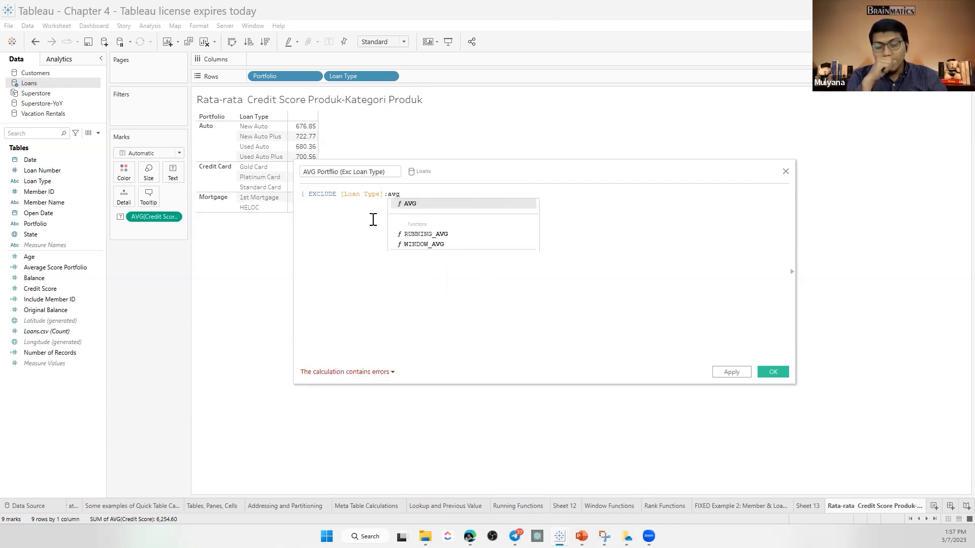
{"action": "key", "text": "Return"}
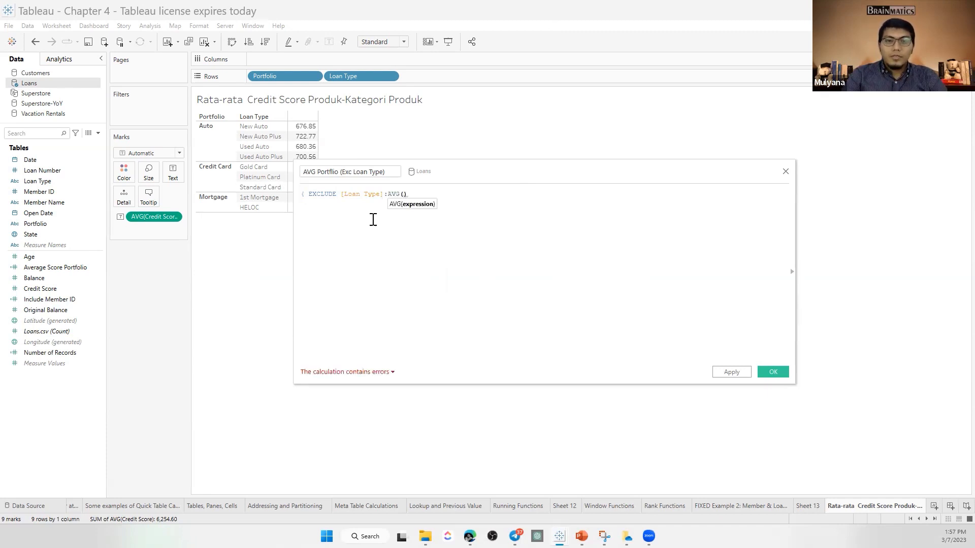
{"action": "type", "text": "cre"}
{"action": "key", "text": "Return"}
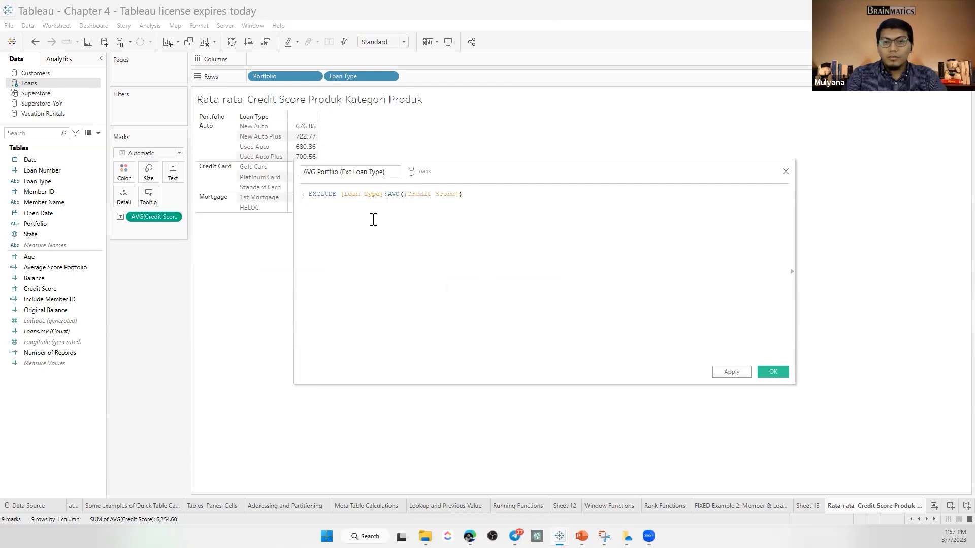
{"action": "type", "text": "}"}
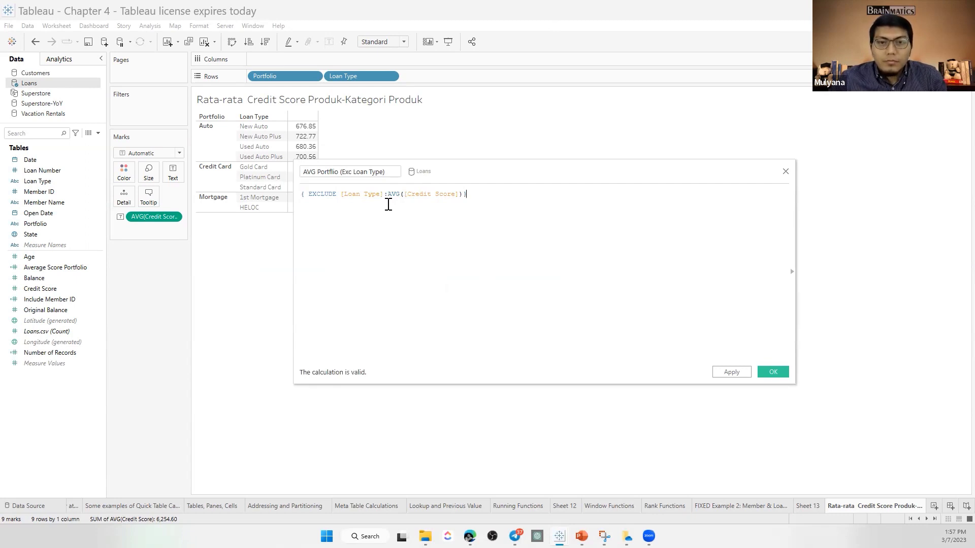
{"action": "key", "text": "ctrl+a"}
{"action": "scroll", "coordinate": [509, 261], "scroll_direction": "up", "scroll_amount": 2}
{"action": "left_click", "coordinate": [491, 242]}
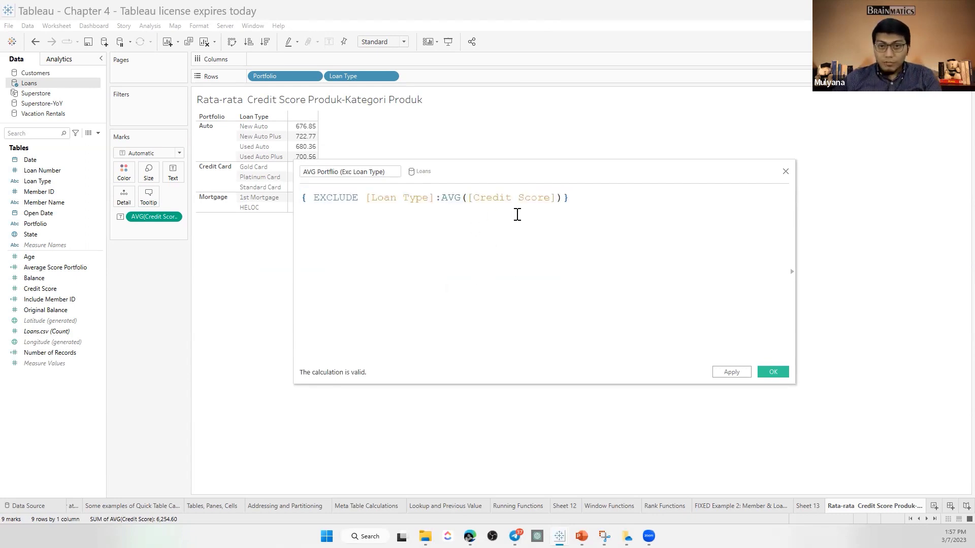
{"action": "left_click", "coordinate": [773, 373]}
Add AVG Portflio (Exc Loan Type) to the table beside the average credit score and widen the value columns.
{"action": "left_click_drag", "start_coordinate": [55, 277], "coordinate": [315, 147]}
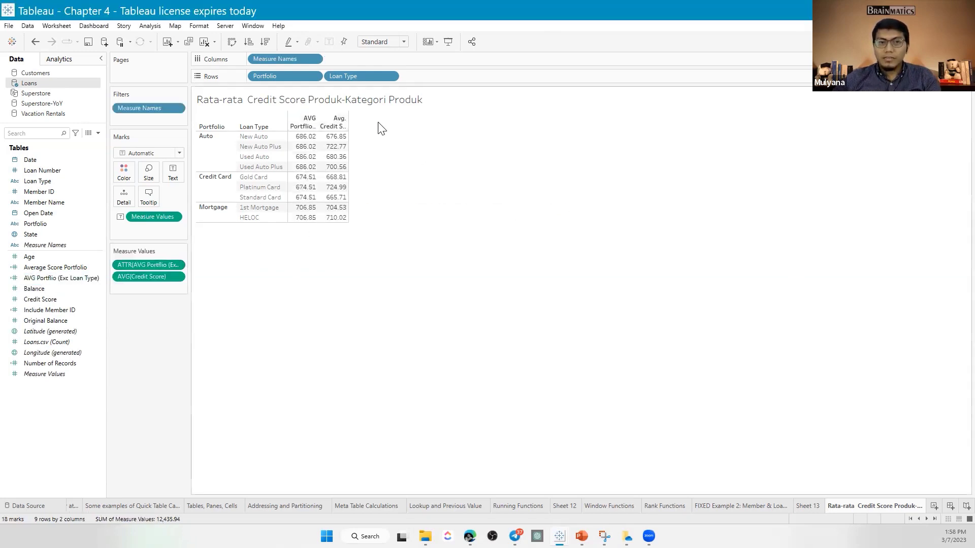
{"action": "left_click_drag", "start_coordinate": [348, 120], "coordinate": [403, 130]}
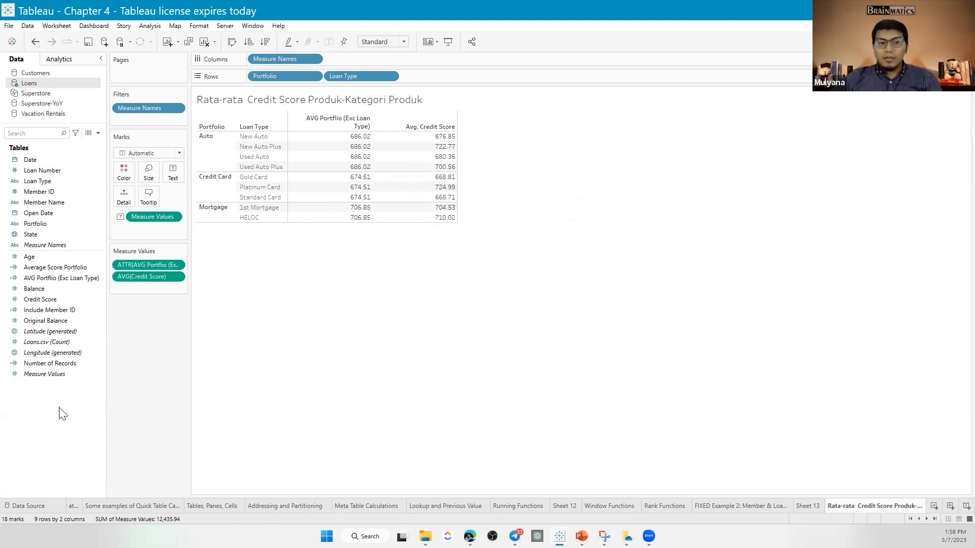
Create another calculated field named "Selisih Credi Score".
{"action": "right_click", "coordinate": [38, 401]}
{"action": "left_click", "coordinate": [91, 405]}
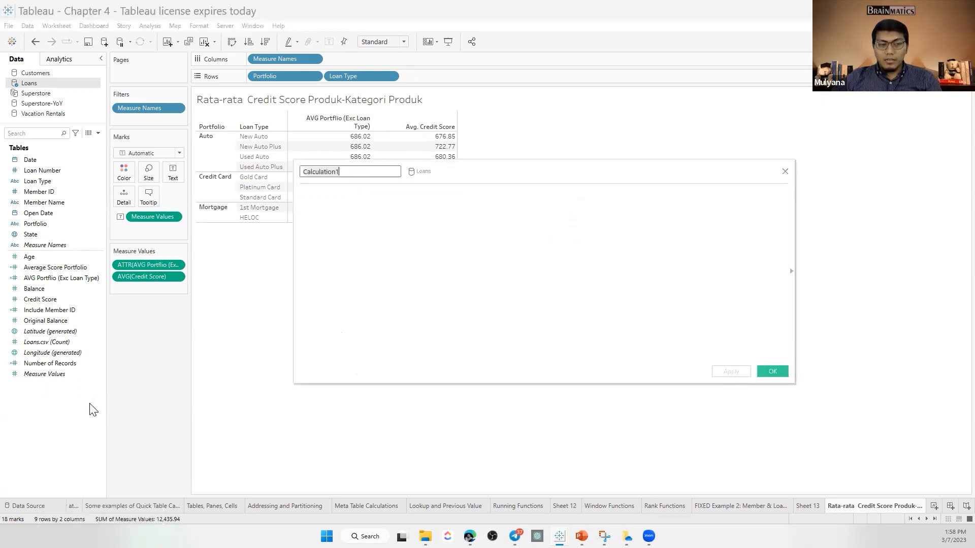
{"action": "type", "text": "Selisih Credi Score"}
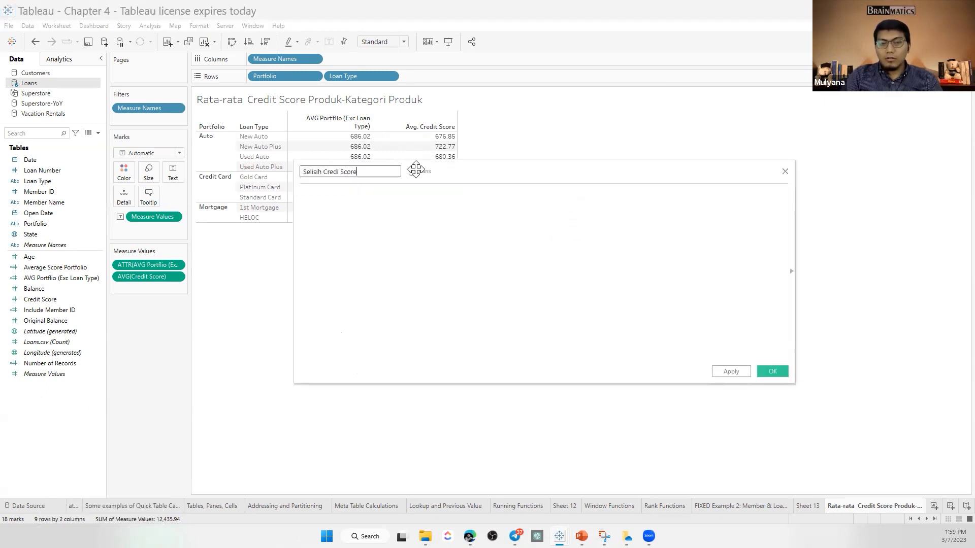
Enter the Selisih Credi Score formula as AVG([Credit Score])-[AVG Portflio (Exc Loan Type)].
{"action": "left_click", "coordinate": [315, 203]}
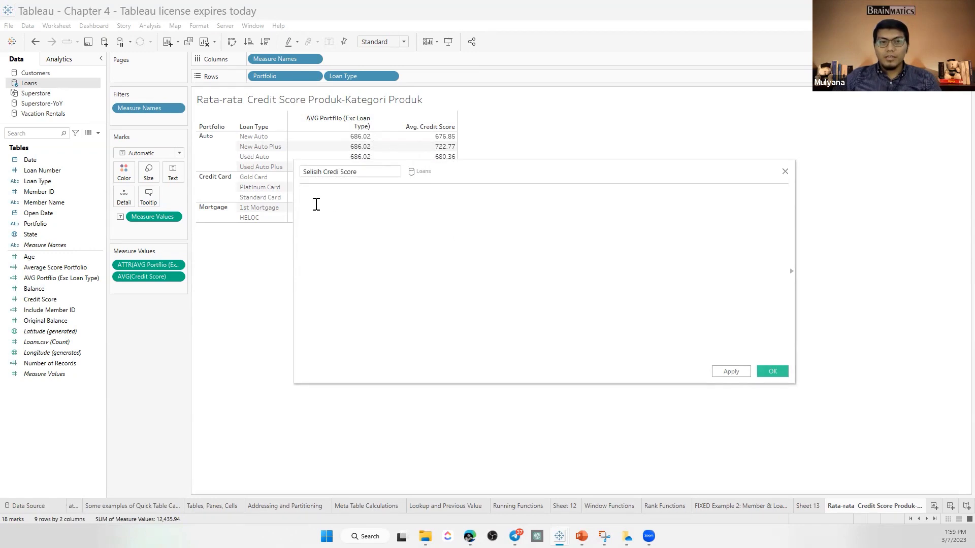
{"action": "type", "text": "avg"}
{"action": "left_click", "coordinate": [344, 204]}
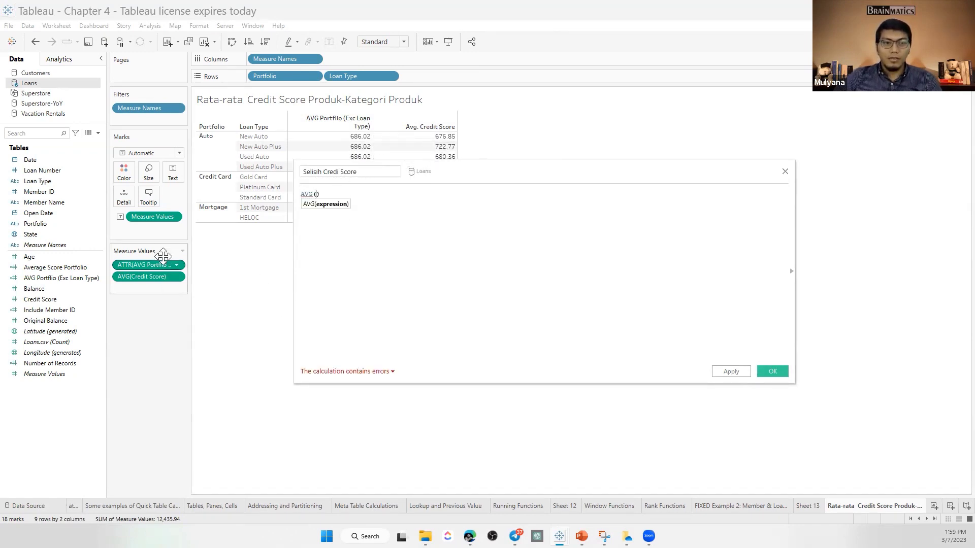
{"action": "key", "text": "ctrl+a"}
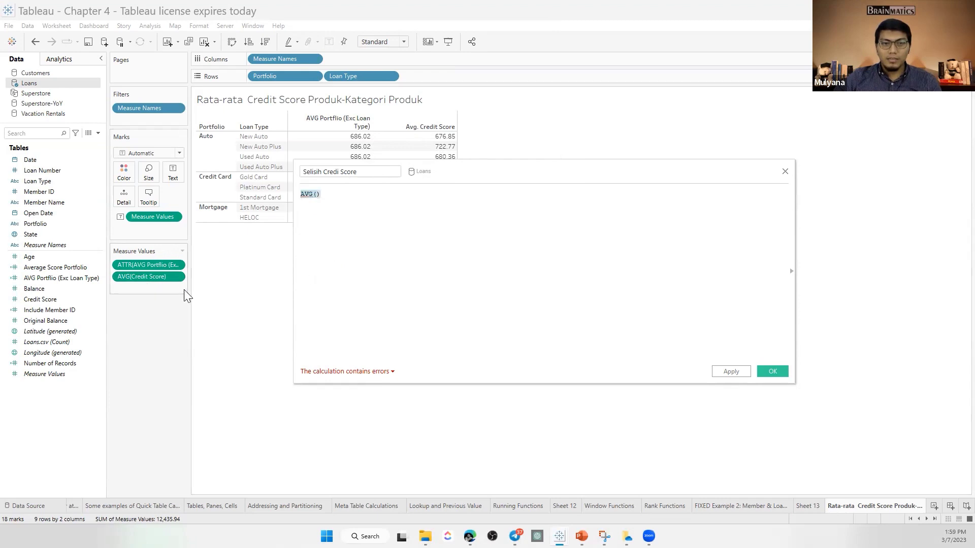
{"action": "left_click_drag", "start_coordinate": [143, 283], "coordinate": [374, 227]}
{"action": "type", "text": "-"}
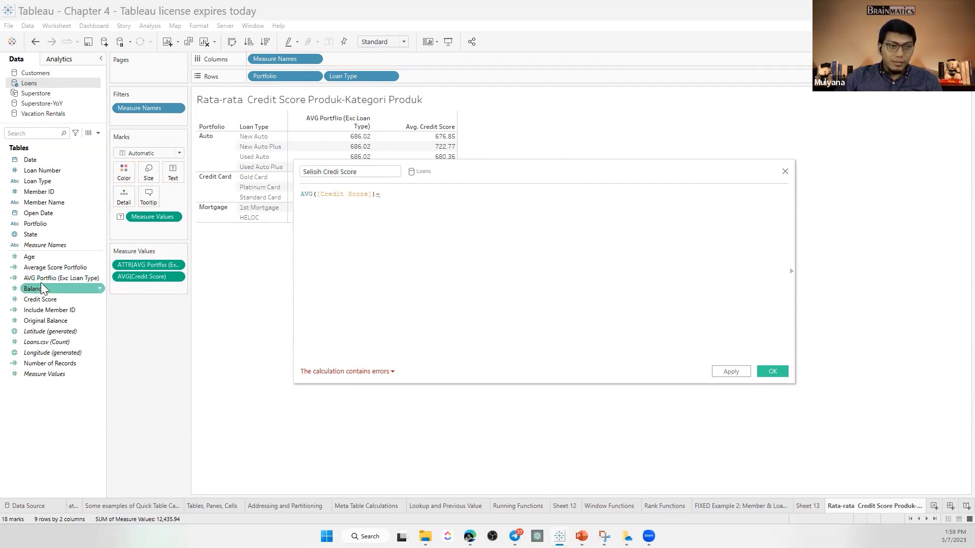
{"action": "left_click", "coordinate": [35, 279]}
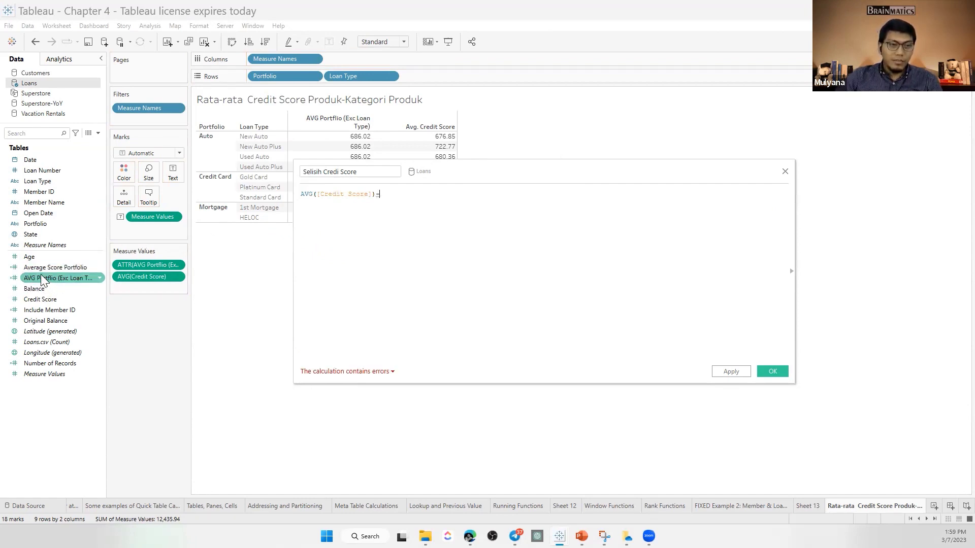
{"action": "left_click", "coordinate": [42, 280]}
{"action": "left_click_drag", "start_coordinate": [42, 280], "coordinate": [528, 212]}
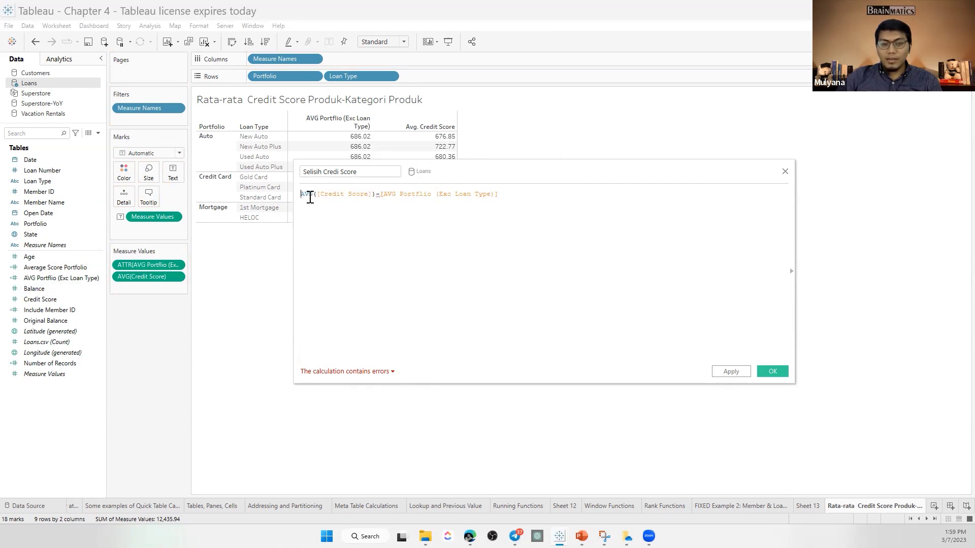
Wrap the formula's second term in AVG, giving AVG([Credit Score])-AVG([AVG Portflio (Exc Loan Type)]), and save the calculated field.
{"action": "left_click", "coordinate": [381, 195]}
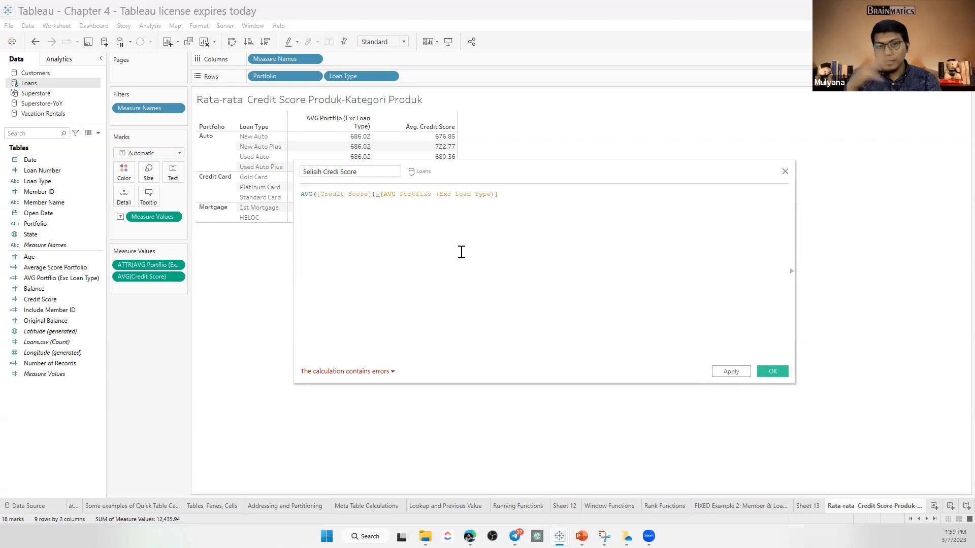
{"action": "type", "text": "avg"}
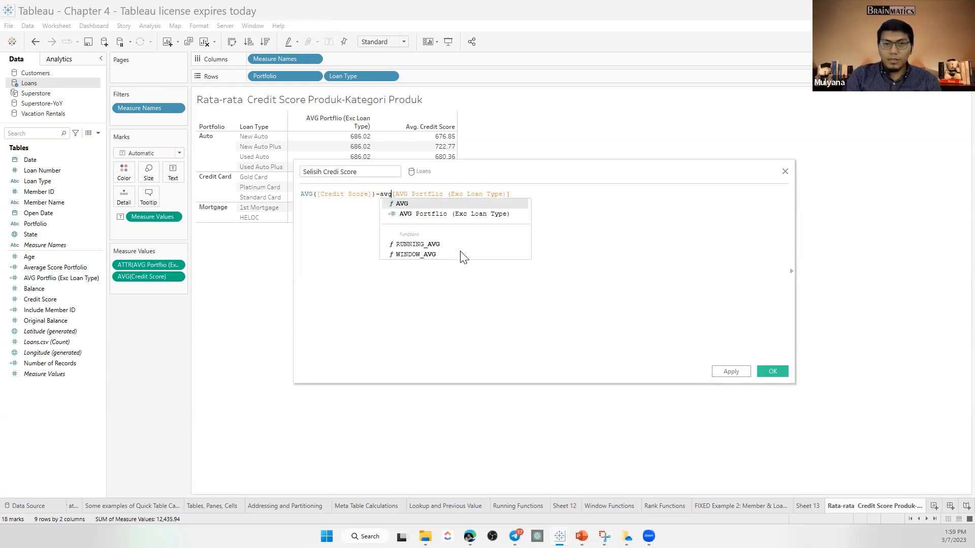
{"action": "key", "text": "Return"}
{"action": "key", "text": "Delete"}
{"action": "key", "text": "End"}
{"action": "type", "text": ")])"}
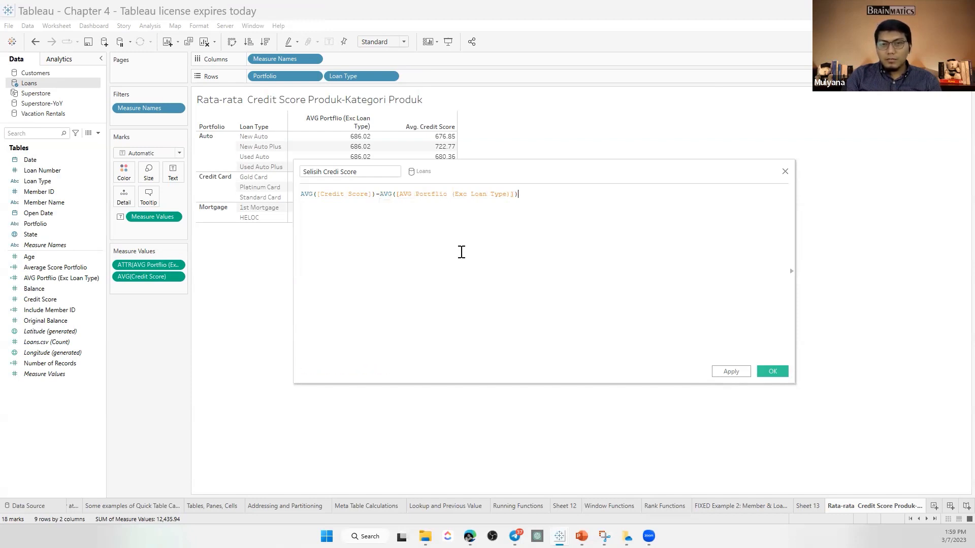
{"action": "key", "text": "ctrl+a"}
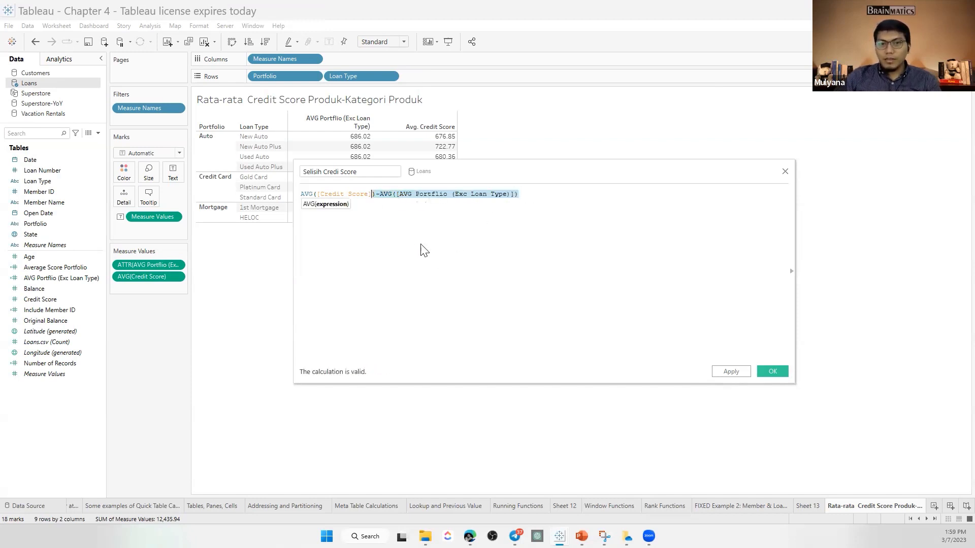
{"action": "left_click", "coordinate": [772, 371]}
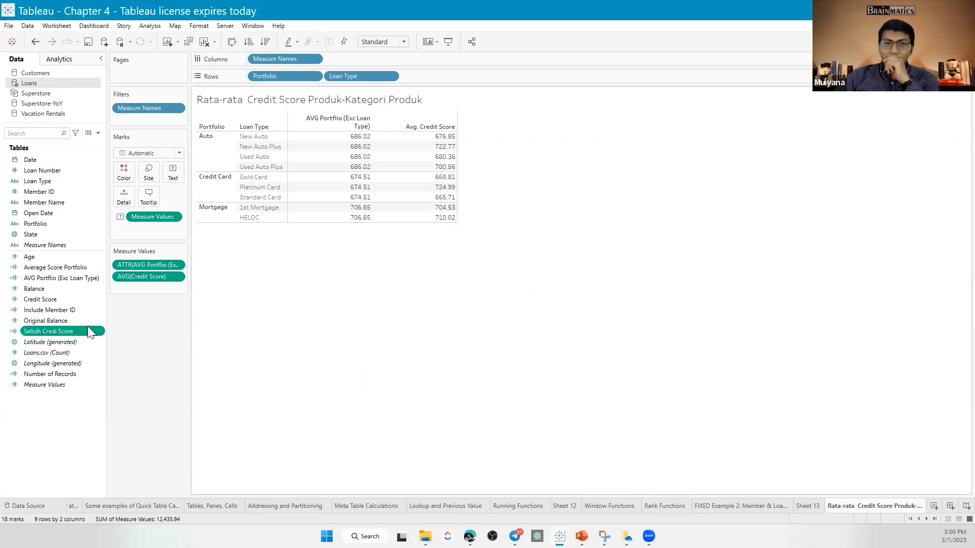
Add Selisih Credi Score to the table as a further value column and narrow the value columns.
{"action": "double_click", "coordinate": [47, 331]}
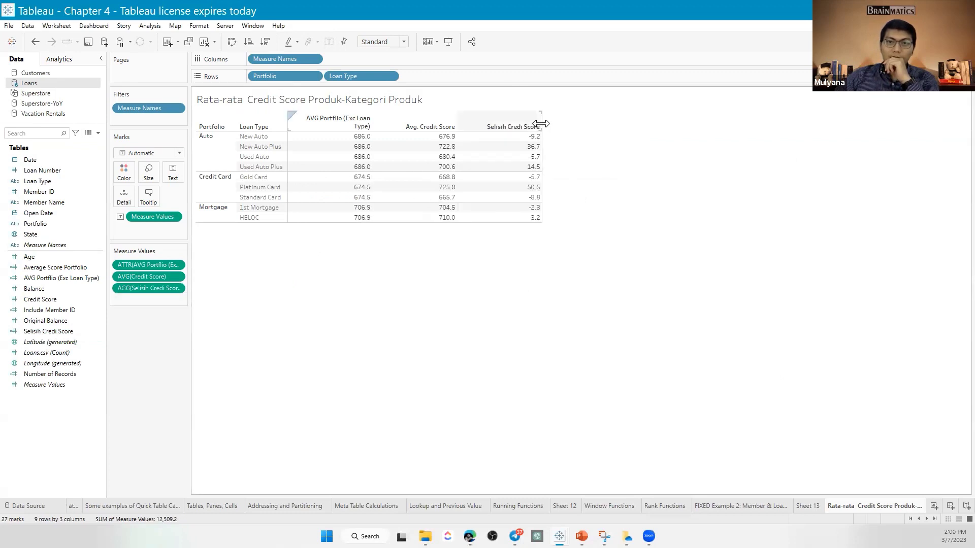
{"action": "left_click_drag", "start_coordinate": [508, 122], "coordinate": [439, 137]}
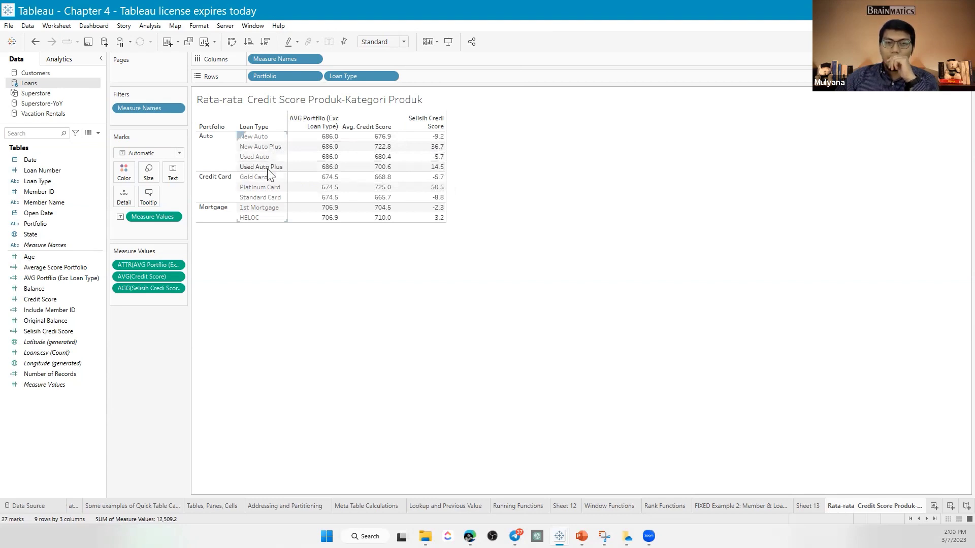
{"action": "left_click", "coordinate": [437, 146]}
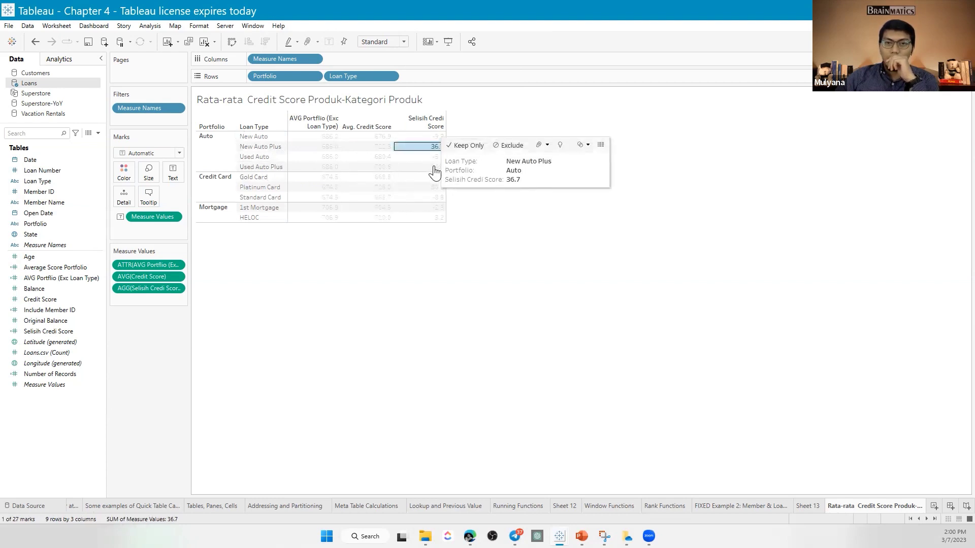
{"action": "left_click", "coordinate": [564, 288]}
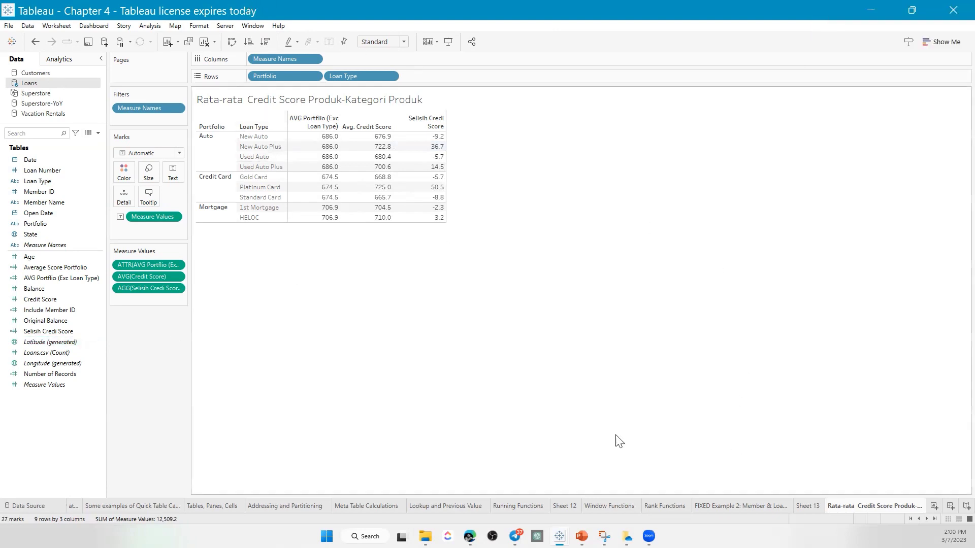
Review the Selisih Credi Score formula in enlarged text, highlighting its [AVG Portflio (Exc Loan Type)] argument, and close the editor without changes.
{"action": "right_click", "coordinate": [43, 333]}
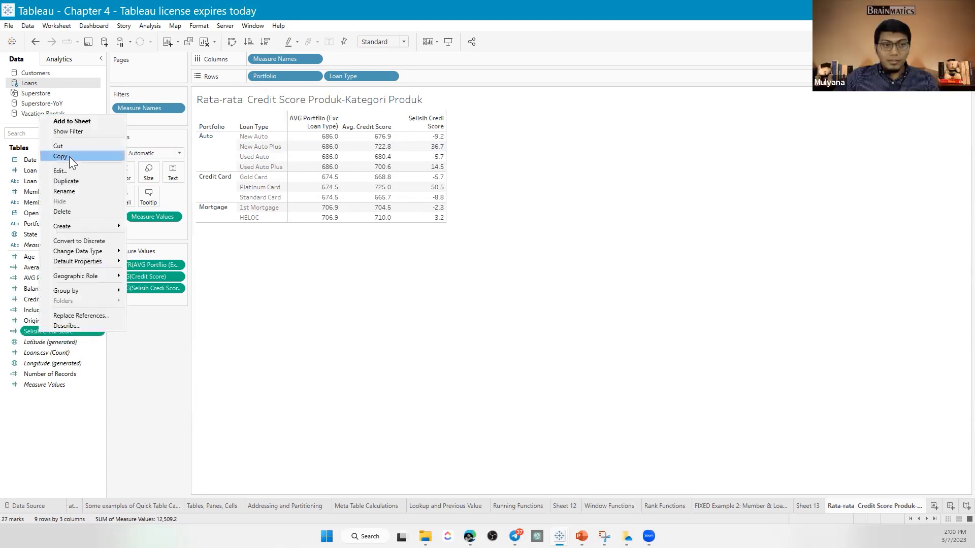
{"action": "left_click", "coordinate": [63, 172]}
{"action": "key", "text": "ctrl+a"}
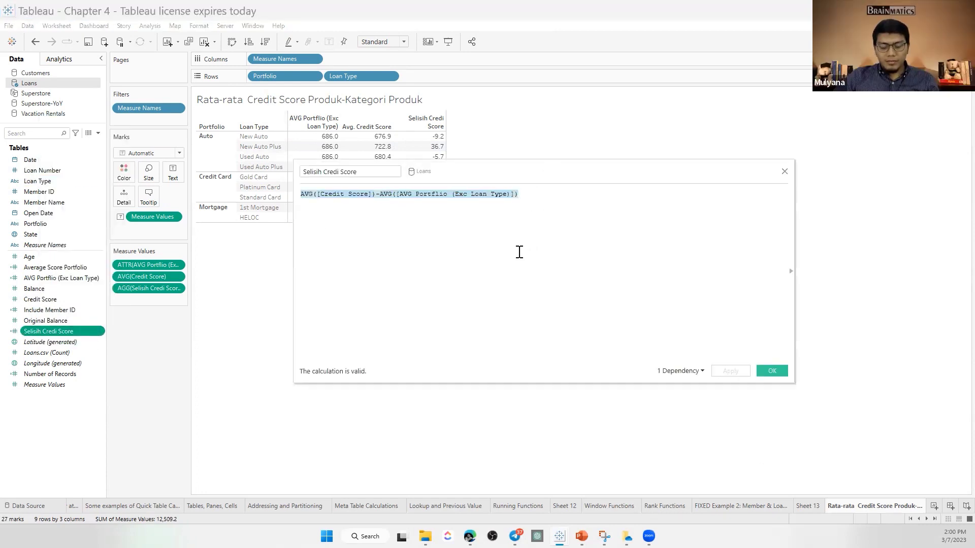
{"action": "left_click", "coordinate": [522, 259]}
{"action": "left_click_drag", "start_coordinate": [424, 198], "coordinate": [647, 197]}
{"action": "left_click", "coordinate": [471, 208]}
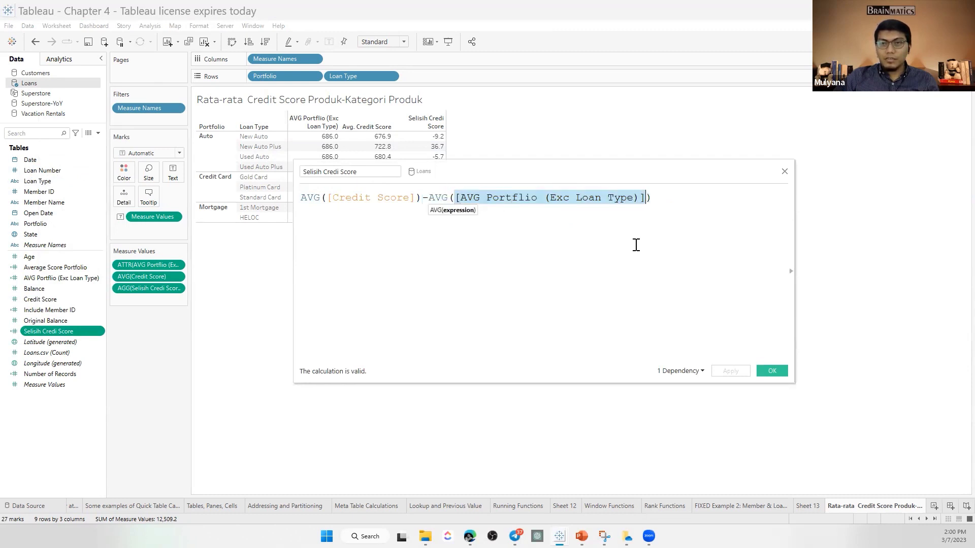
{"action": "key", "text": "Escape"}
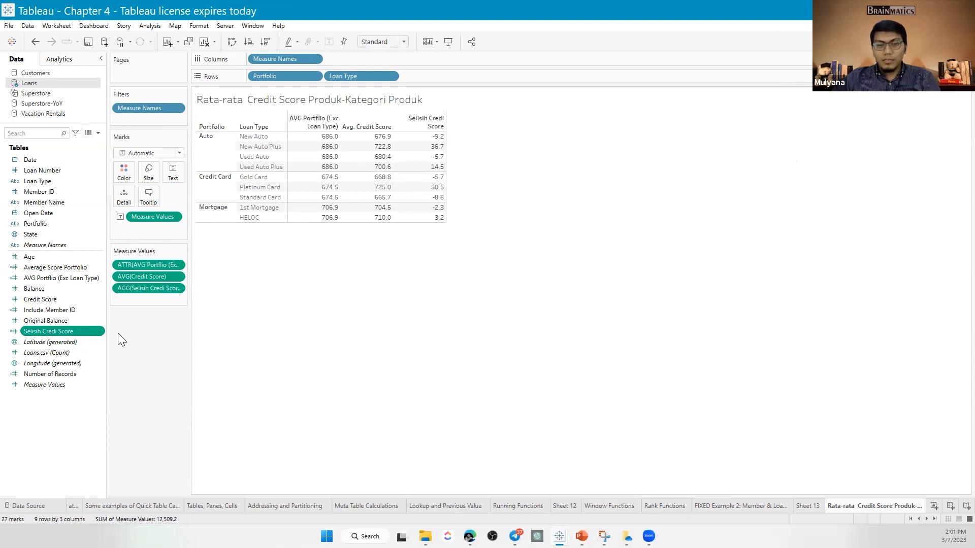
Duplicate the credit score worksheet and remove all measures from the copy, keeping Portfolio and Loan Type as rows.
{"action": "right_click", "coordinate": [909, 506]}
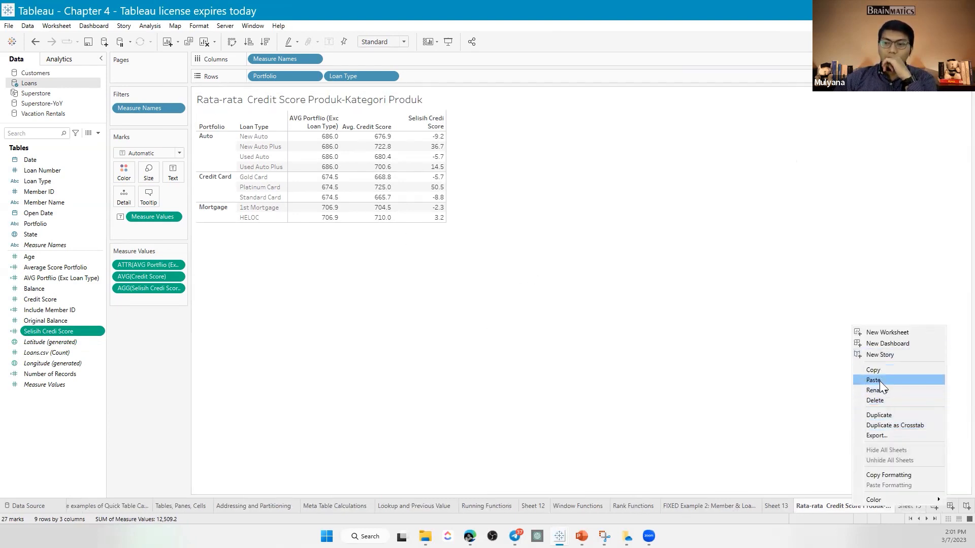
{"action": "left_click", "coordinate": [880, 415]}
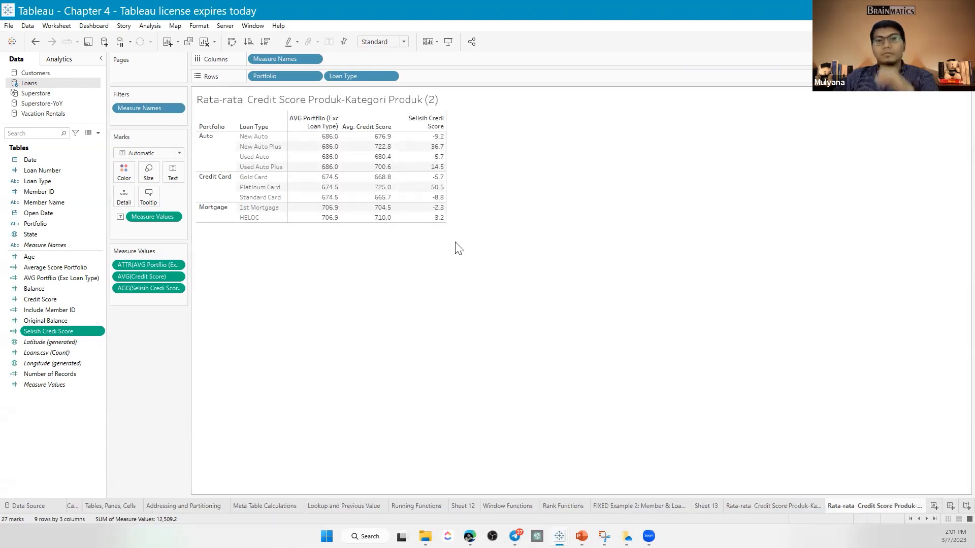
{"action": "left_click_drag", "start_coordinate": [143, 288], "coordinate": [147, 263]}
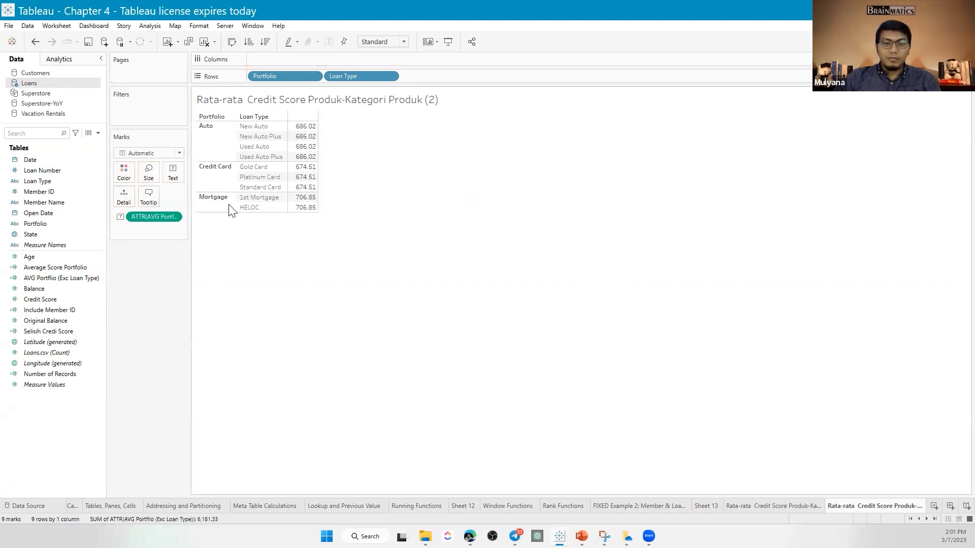
{"action": "left_click_drag", "start_coordinate": [149, 217], "coordinate": [155, 269]}
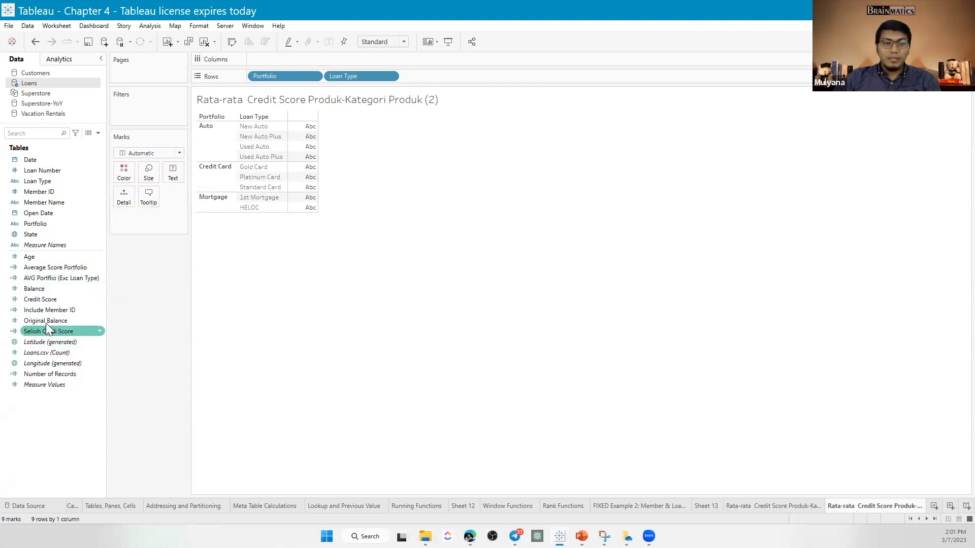
Plot Selisih Credi Score as horizontal bars for each loan type and make the chart rows taller.
{"action": "left_click_drag", "start_coordinate": [48, 331], "coordinate": [266, 64]}
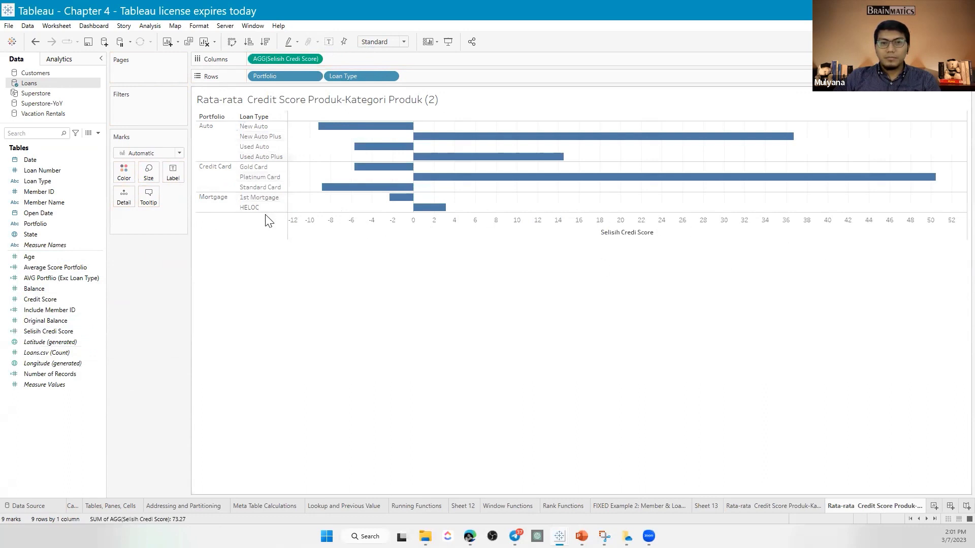
{"action": "left_click_drag", "start_coordinate": [265, 192], "coordinate": [266, 206]}
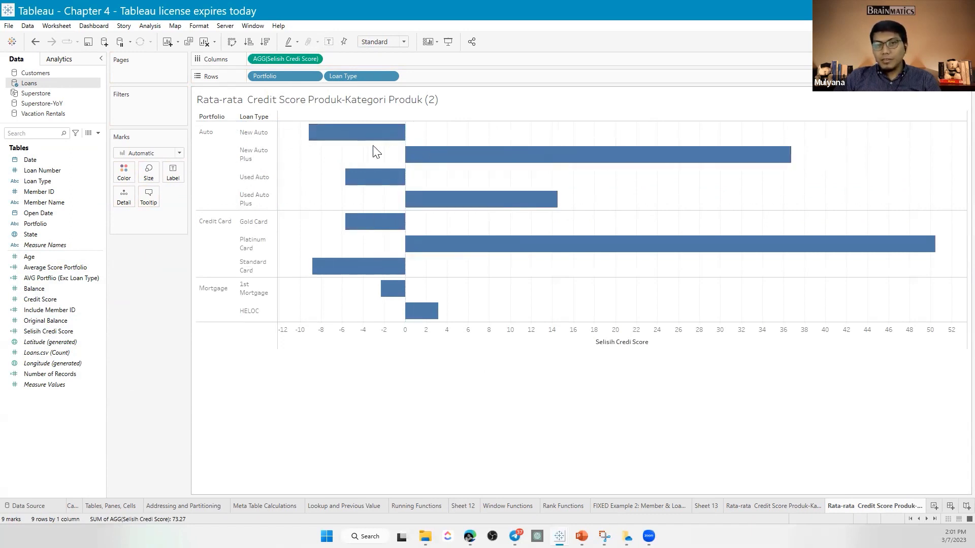
{"action": "mouse_move", "coordinate": [371, 145]}
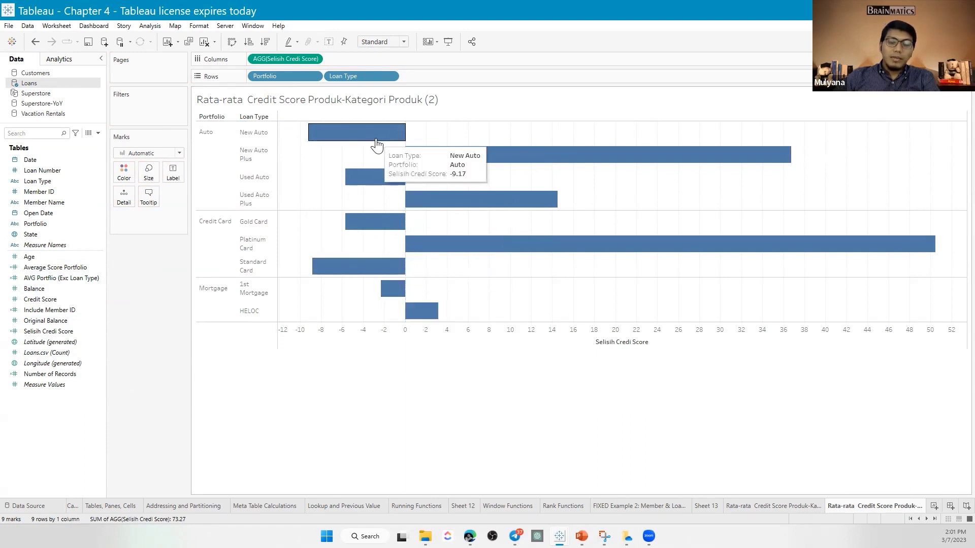
{"action": "left_click", "coordinate": [371, 134]}
{"action": "left_click", "coordinate": [373, 178]}
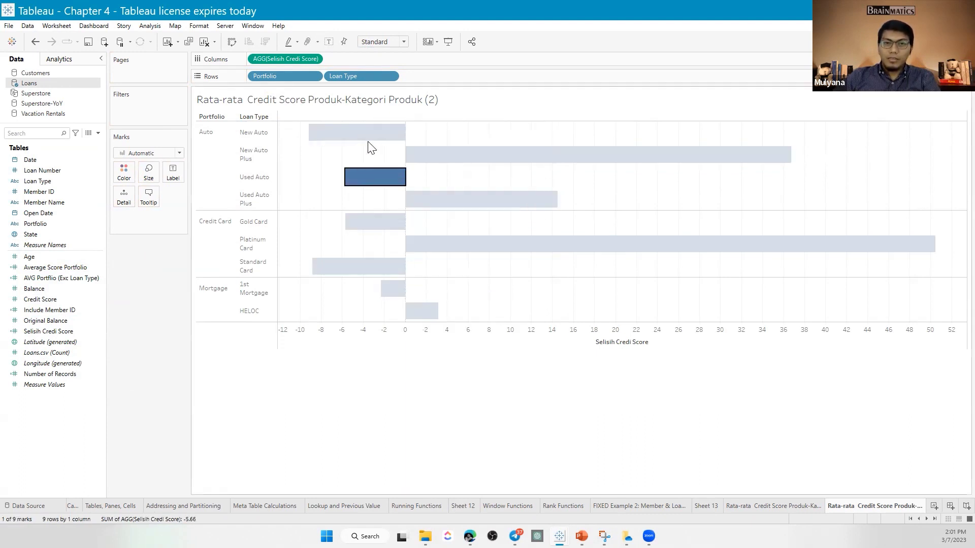
{"action": "left_click", "coordinate": [475, 421]}
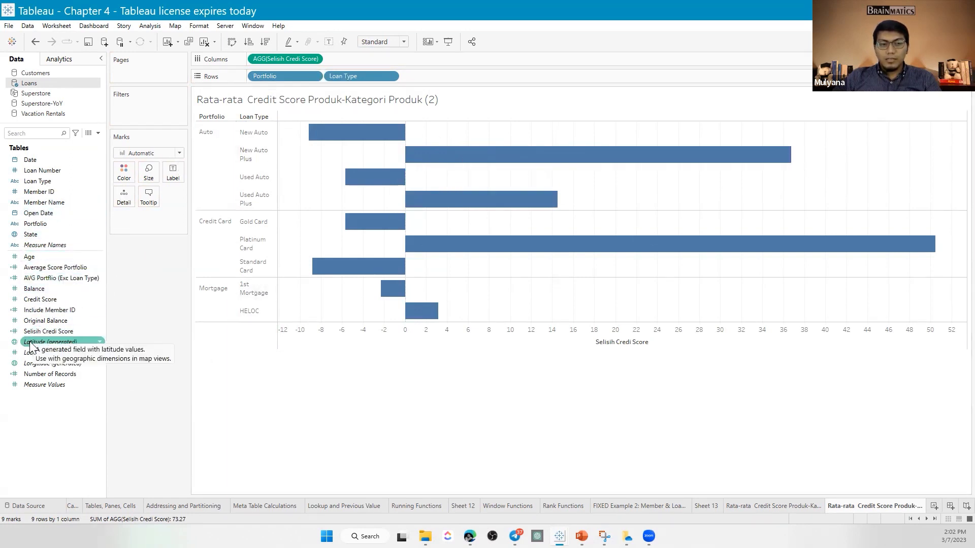
Color the bars by Selisih Credi Score and set its palette to stepped color with 2 steps.
{"action": "left_click_drag", "start_coordinate": [37, 331], "coordinate": [124, 173]}
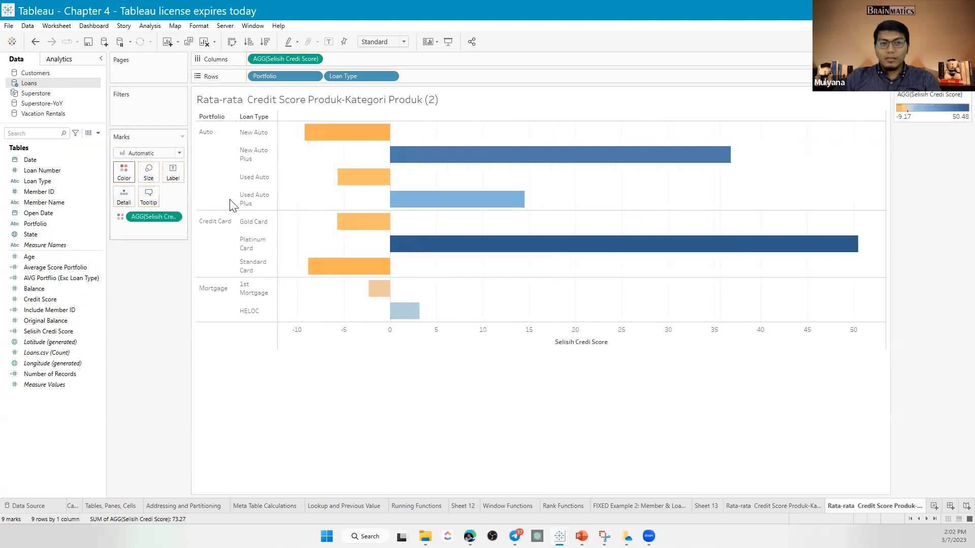
{"action": "left_click", "coordinate": [124, 173]}
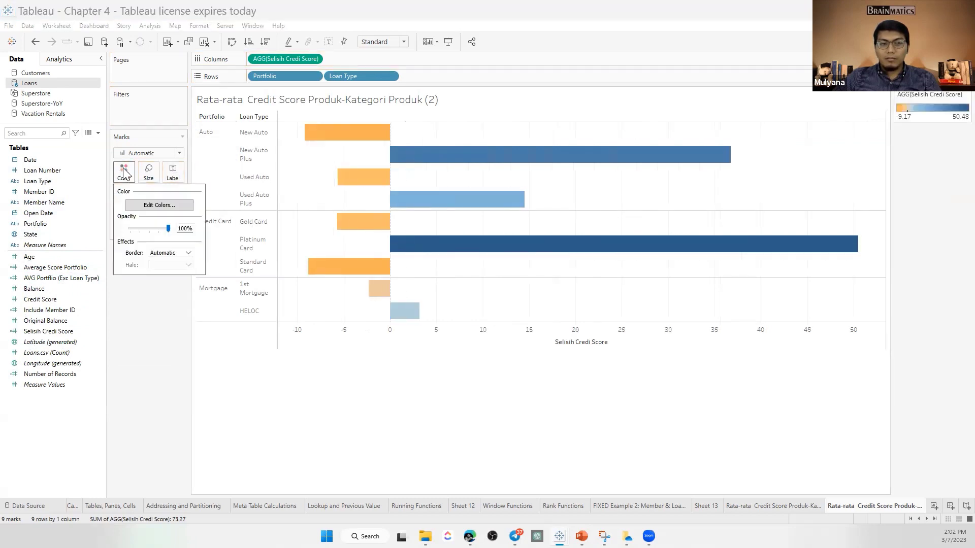
{"action": "left_click", "coordinate": [143, 205]}
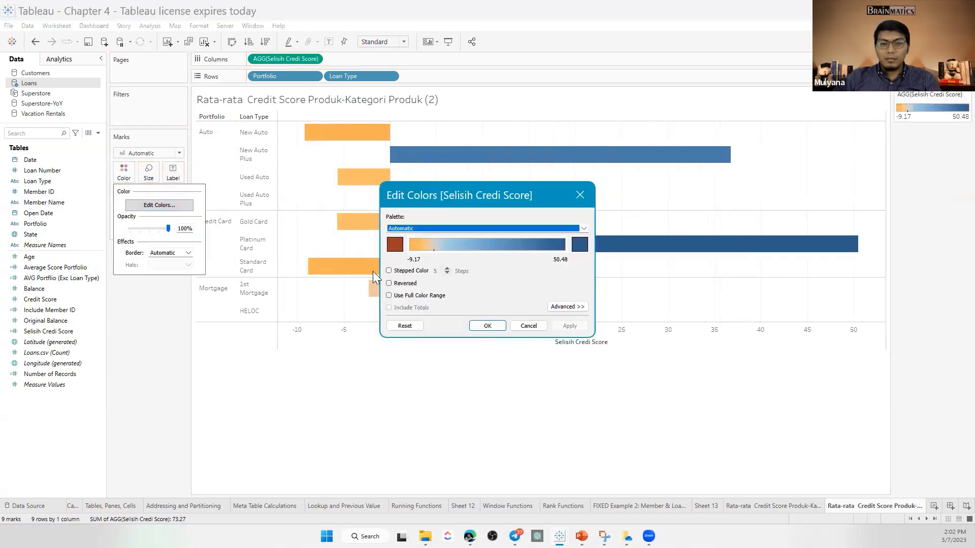
{"action": "left_click", "coordinate": [389, 271]}
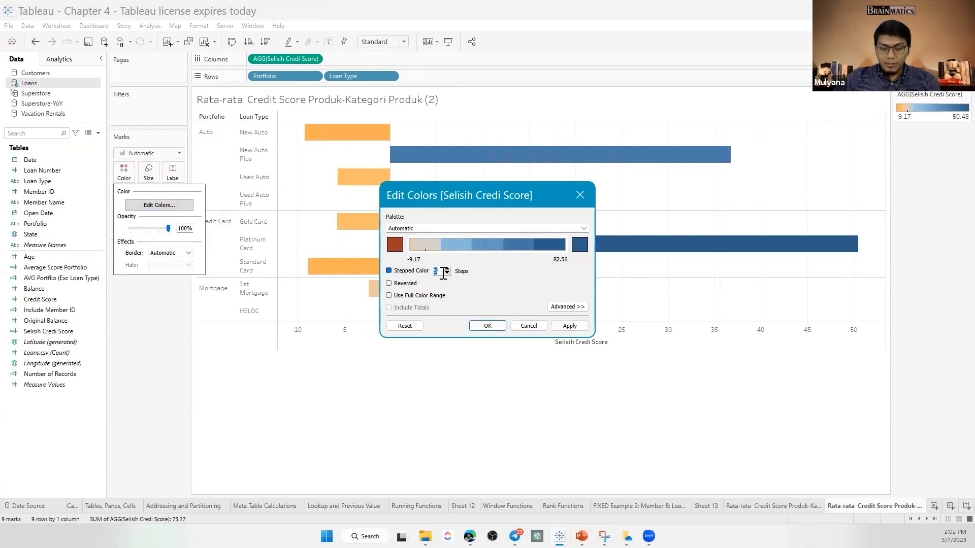
{"action": "left_click", "coordinate": [447, 274]}
Set the color for the palette's negative end to the bright orange #ff6237.
{"action": "left_click", "coordinate": [395, 244]}
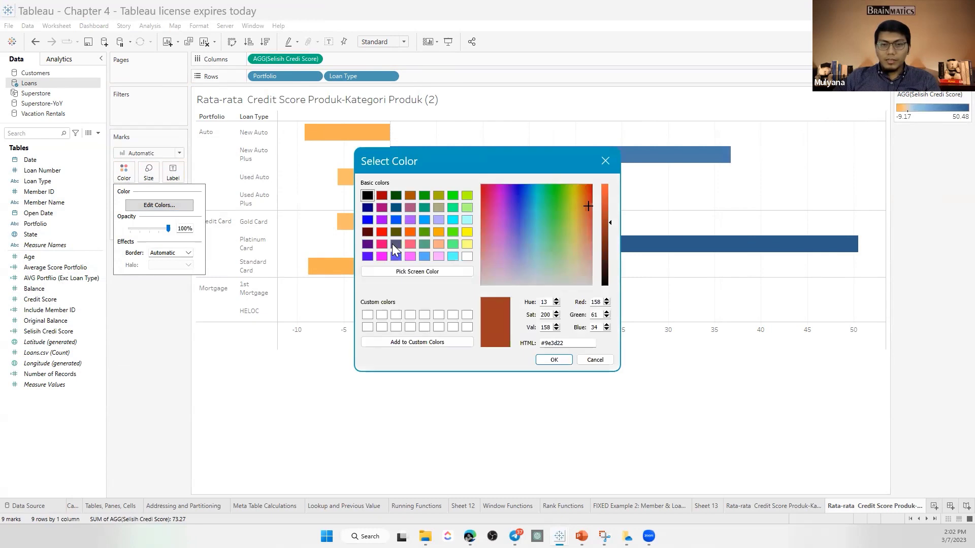
{"action": "left_click", "coordinate": [606, 190]}
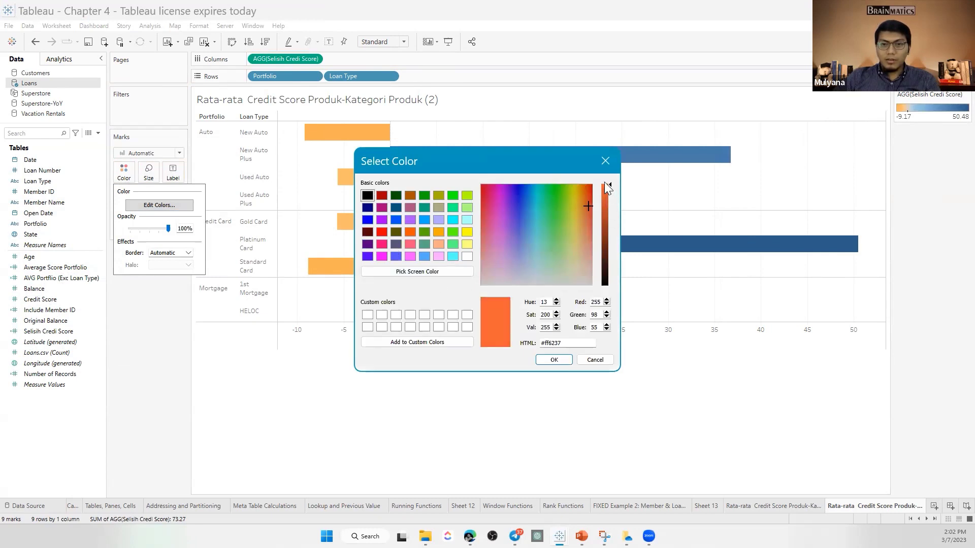
{"action": "left_click", "coordinate": [553, 359]}
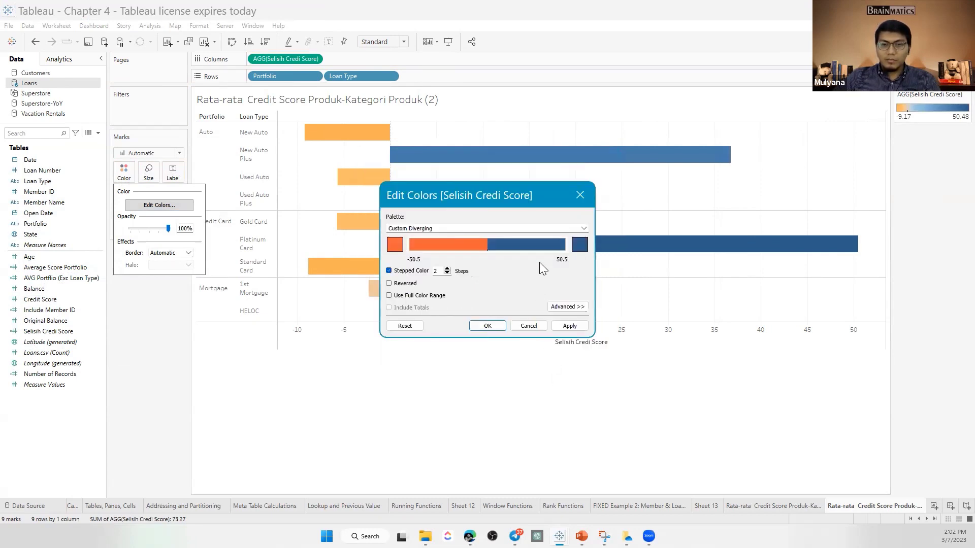
Set the color for the palette's positive end to the lighter blue #4491da.
{"action": "left_click", "coordinate": [580, 244]}
{"action": "left_click_drag", "start_coordinate": [605, 192], "coordinate": [601, 199]}
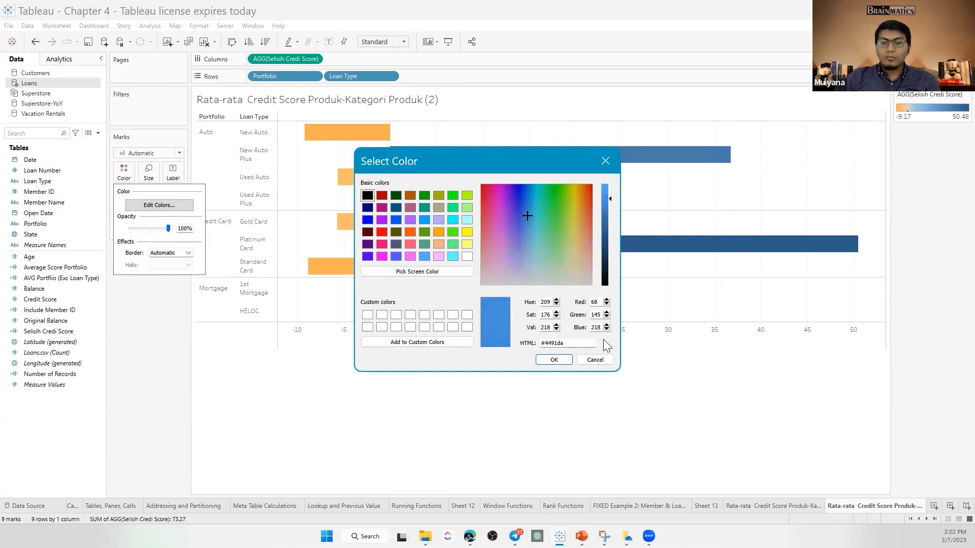
{"action": "left_click", "coordinate": [553, 361]}
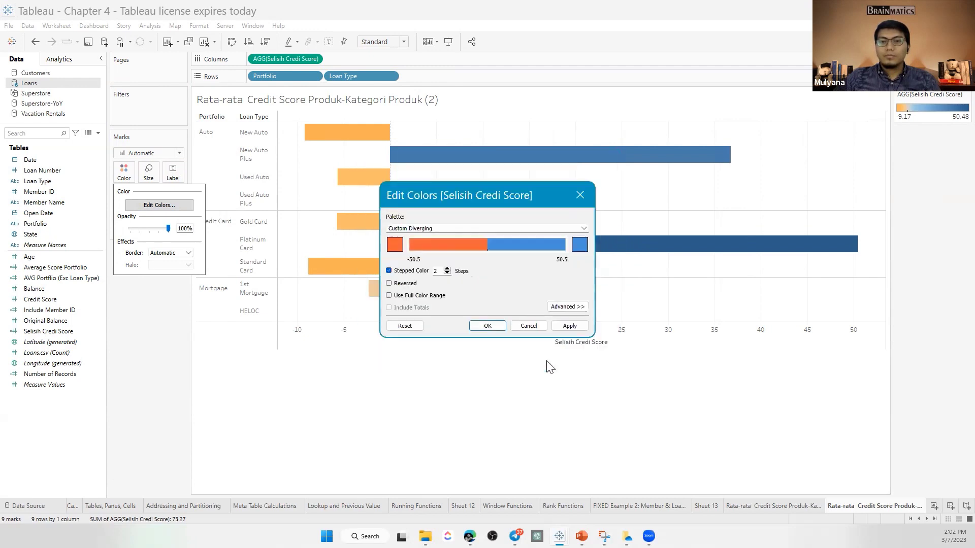
Change the color for the palette's positive end to a teal green and apply the two-color palette to the bars.
{"action": "left_click", "coordinate": [580, 244]}
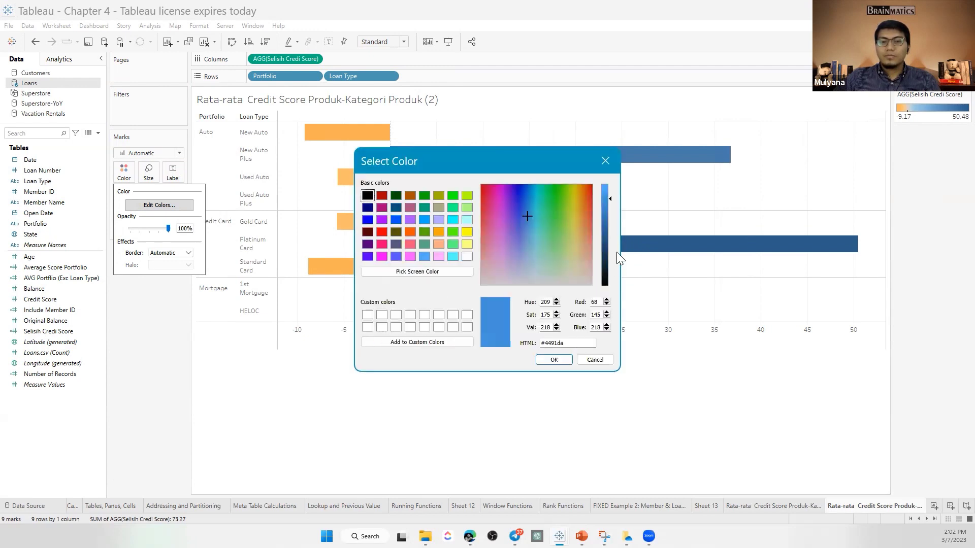
{"action": "left_click_drag", "start_coordinate": [565, 186], "coordinate": [541, 185]}
{"action": "left_click", "coordinate": [555, 359]}
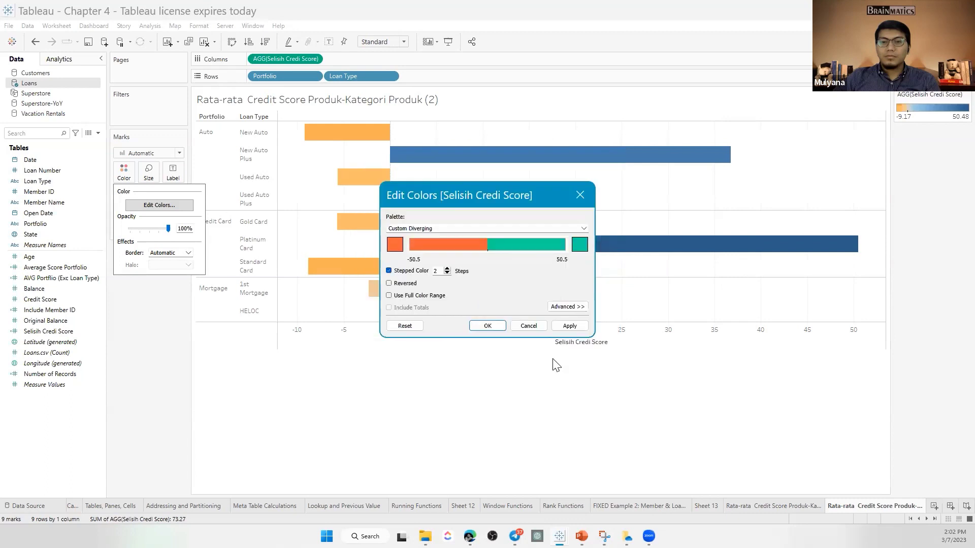
{"action": "left_click", "coordinate": [569, 326]}
{"action": "left_click", "coordinate": [487, 325]}
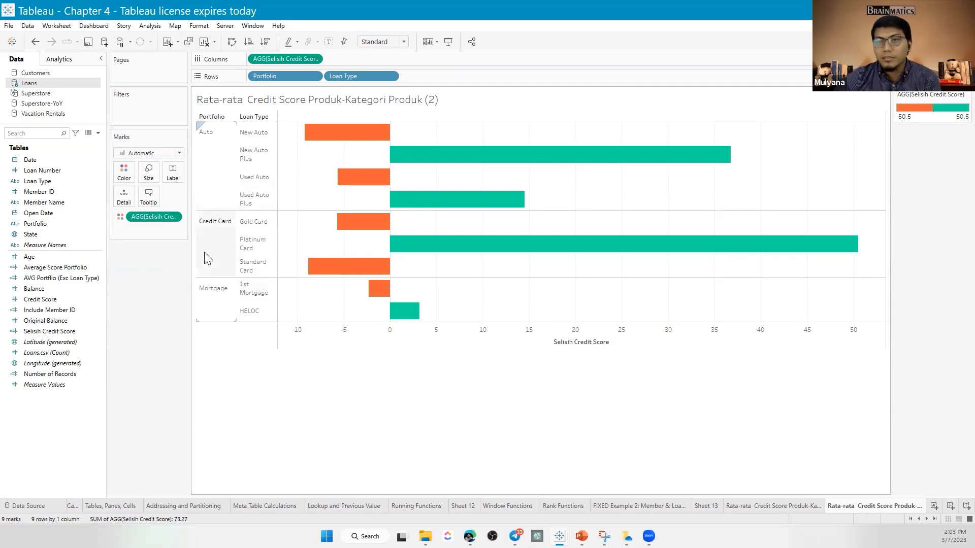
Switch to the PowerPoint slideshow and go from the Exclude example to the Include calculation slide.
{"action": "key", "text": "alt+Tab"}
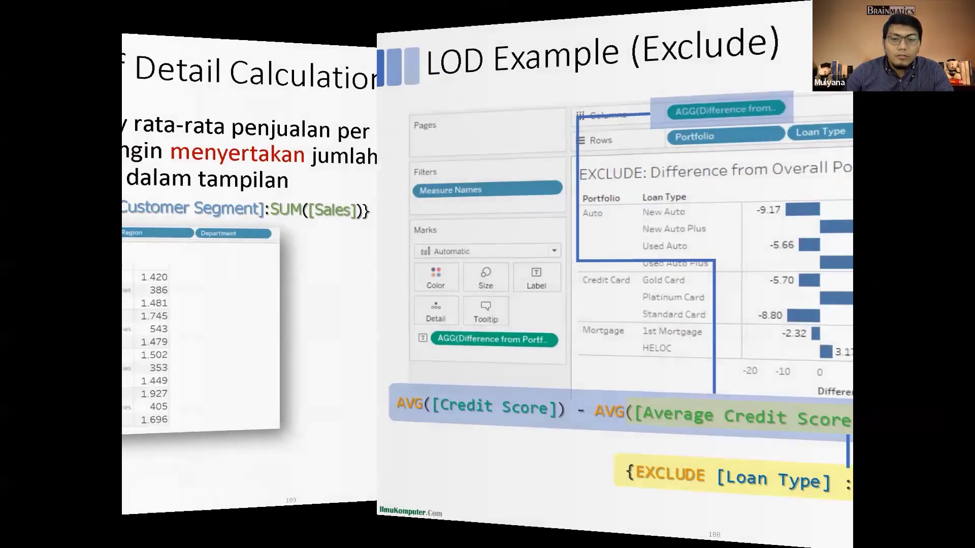
{"action": "key", "text": "Right"}
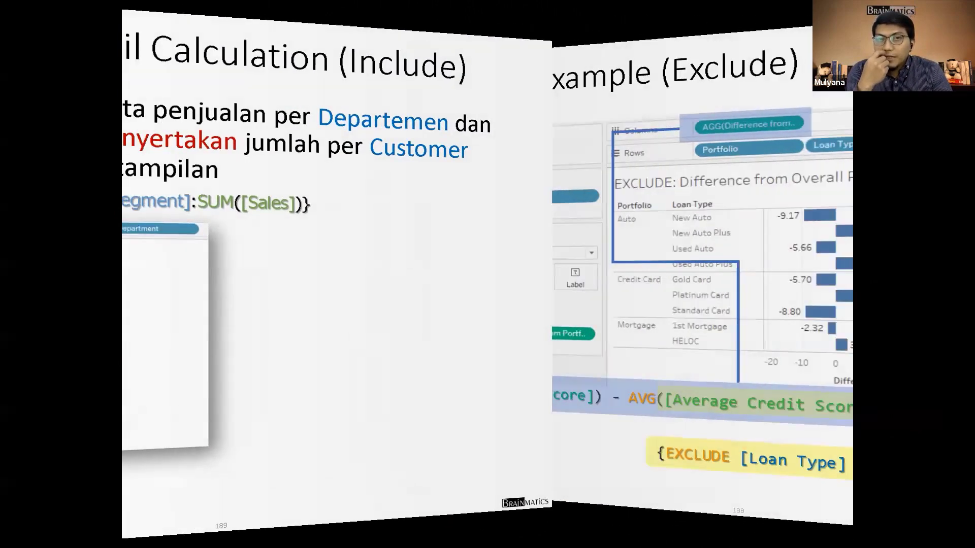
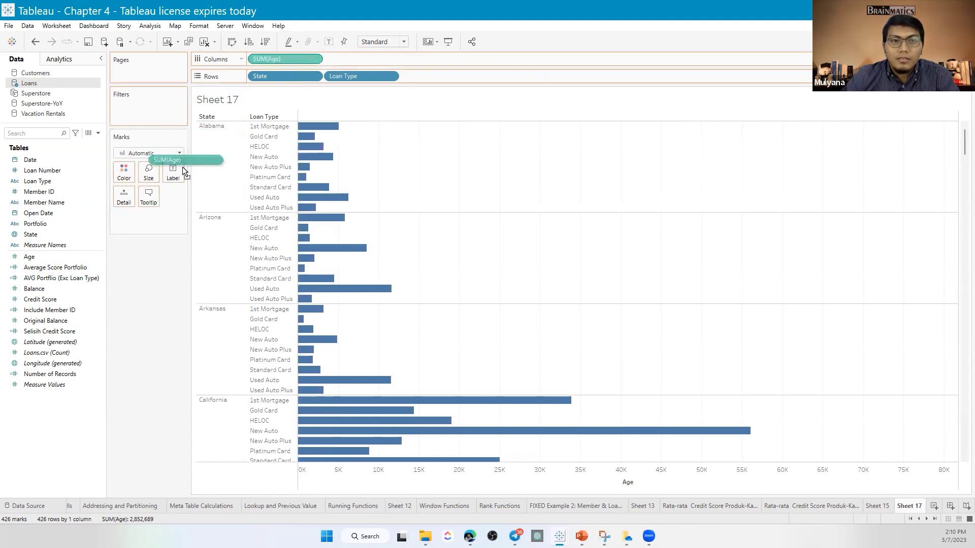
Change the aggregation of Age in the State and Loan Type table to Average.
{"action": "right_click", "coordinate": [147, 223]}
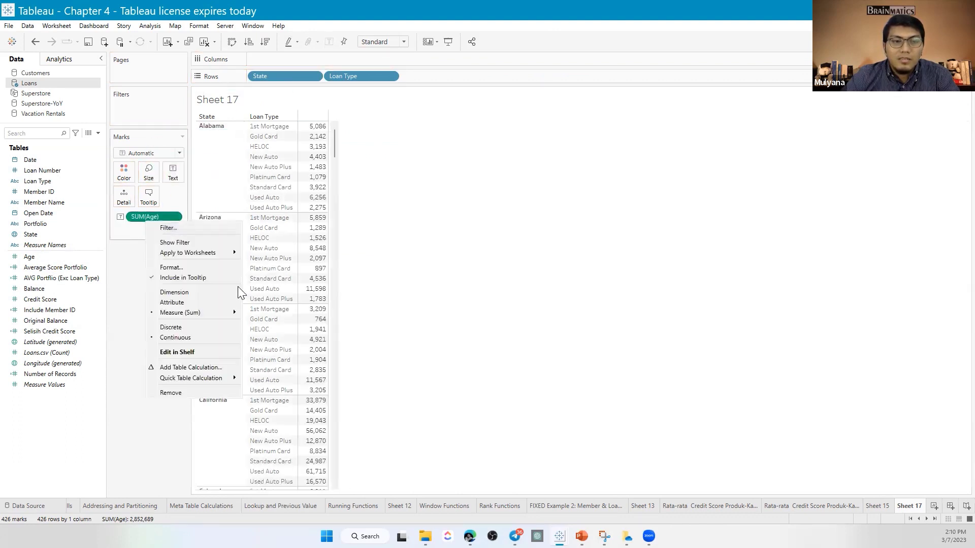
{"action": "mouse_move", "coordinate": [223, 312]}
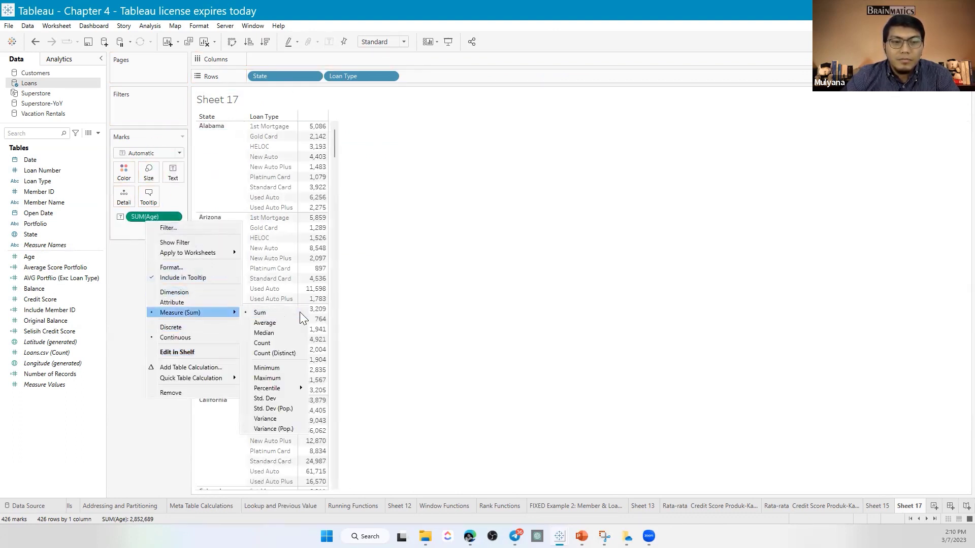
{"action": "left_click", "coordinate": [276, 324]}
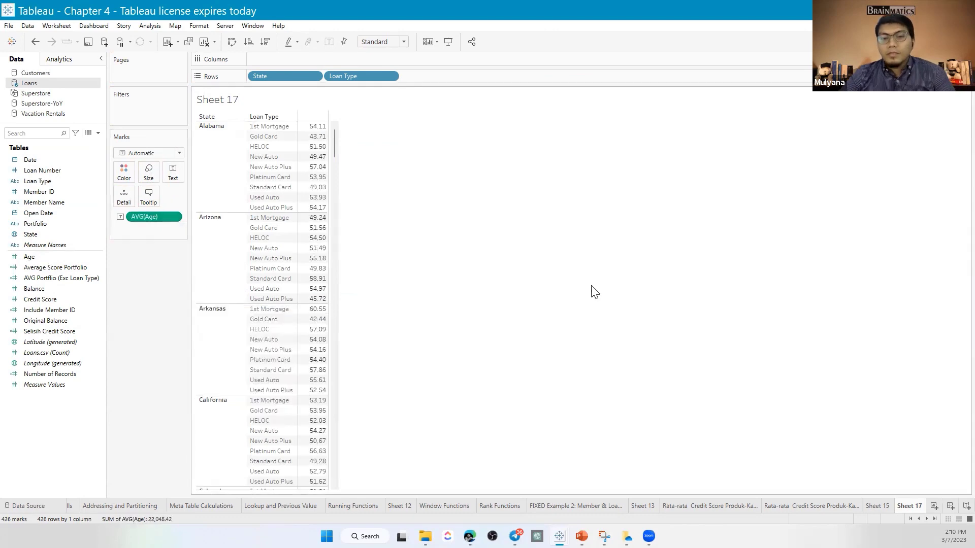
Compare the average ages per state and loan type in the table with the Include map example in the slideshow.
{"action": "key", "text": "alt+Tab"}
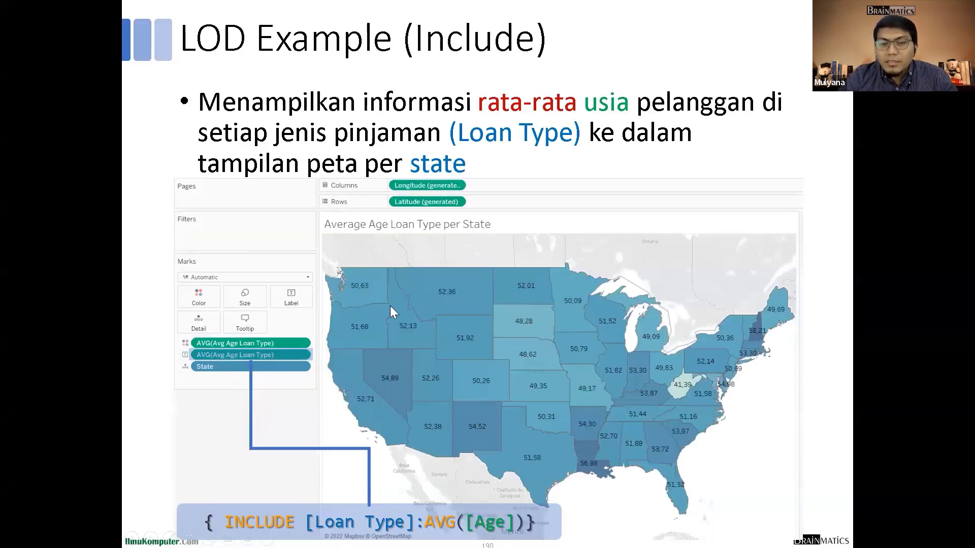
{"action": "key", "text": "alt+Tab"}
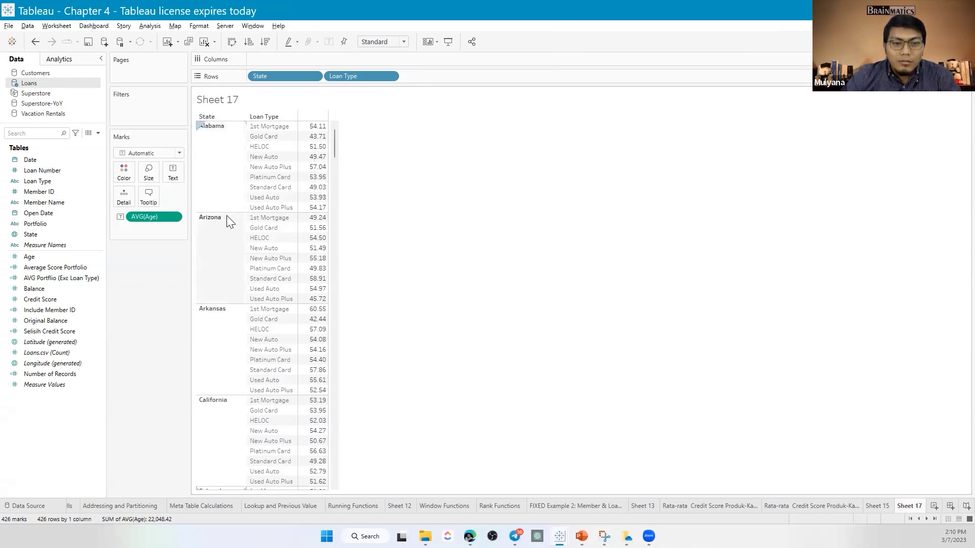
{"action": "key", "text": "alt+Tab"}
{"action": "key", "text": "alt+Tab"}
{"action": "scroll", "coordinate": [243, 415], "scroll_direction": "down", "scroll_amount": 1}
{"action": "scroll", "coordinate": [239, 411], "scroll_direction": "down", "scroll_amount": 3}
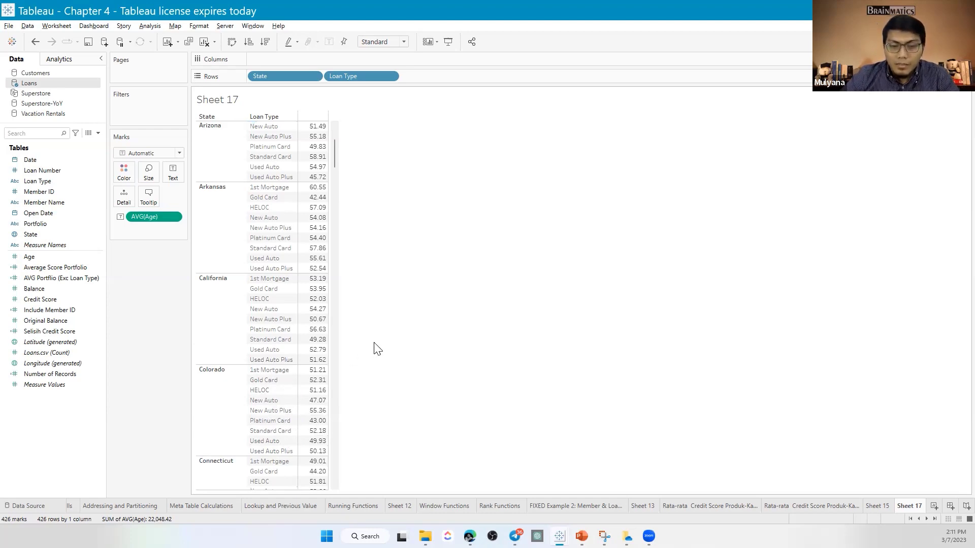
{"action": "key", "text": "alt+Tab"}
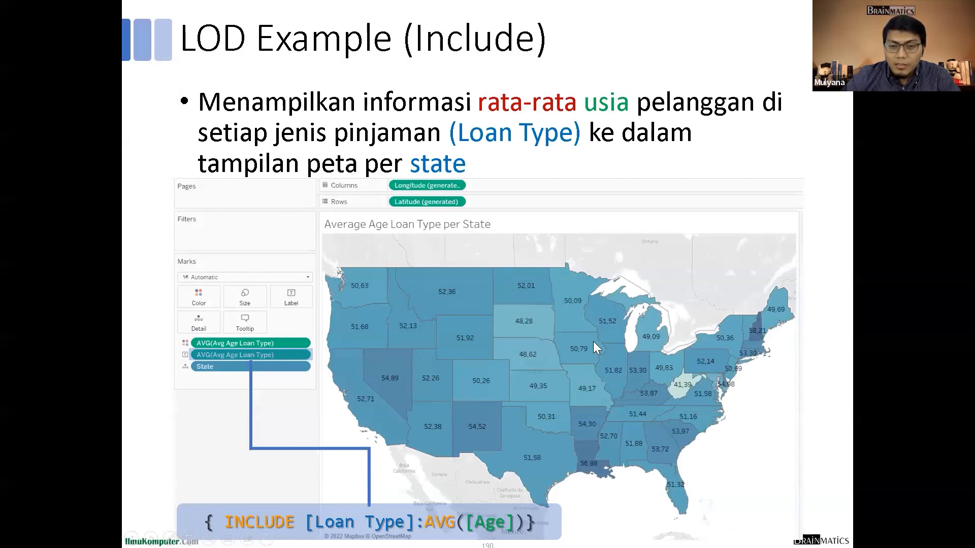
{"action": "key", "text": "alt+Tab"}
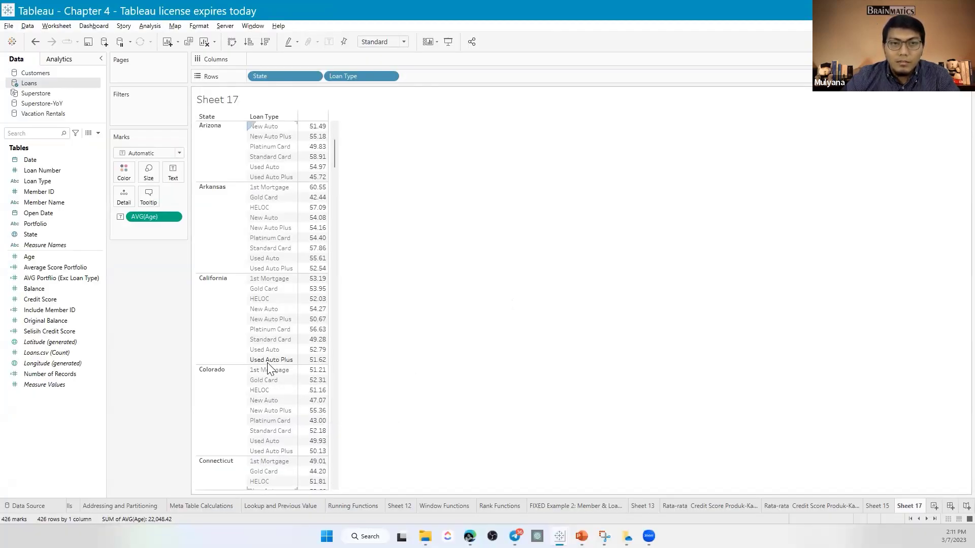
{"action": "mouse_move", "coordinate": [312, 128]}
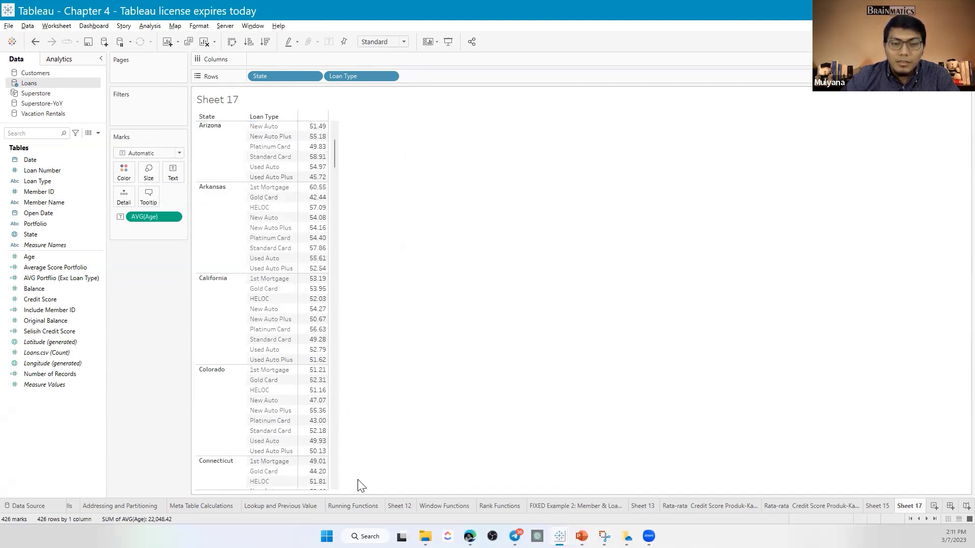
{"action": "mouse_move", "coordinate": [325, 393]}
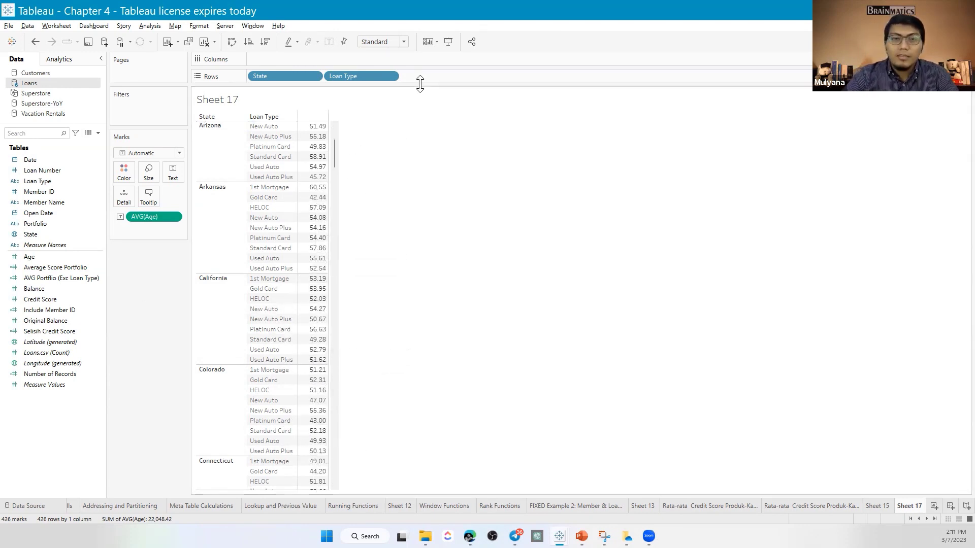
Clear the worksheet and plot State as a filled map using the Map mark type.
{"action": "left_click", "coordinate": [204, 42]}
{"action": "left_click", "coordinate": [57, 233]}
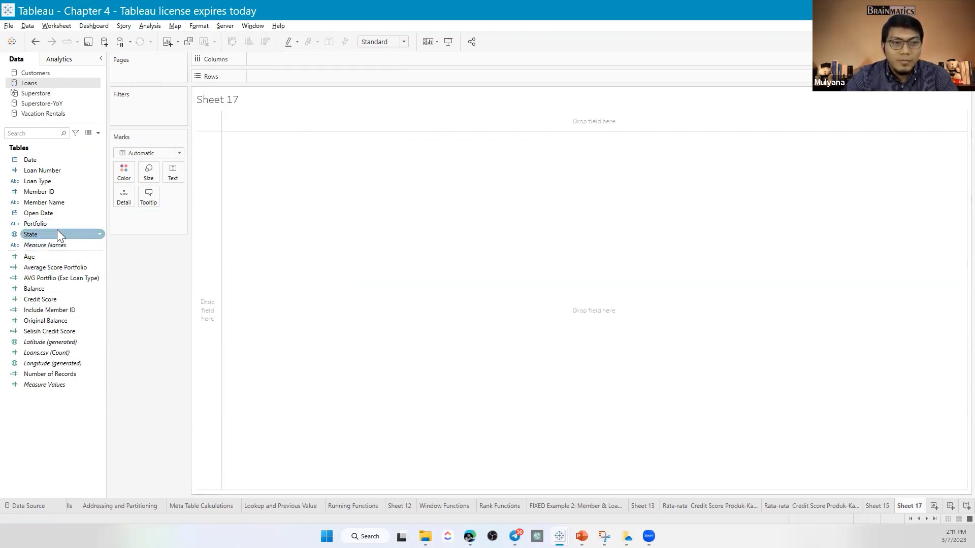
{"action": "double_click", "coordinate": [31, 235]}
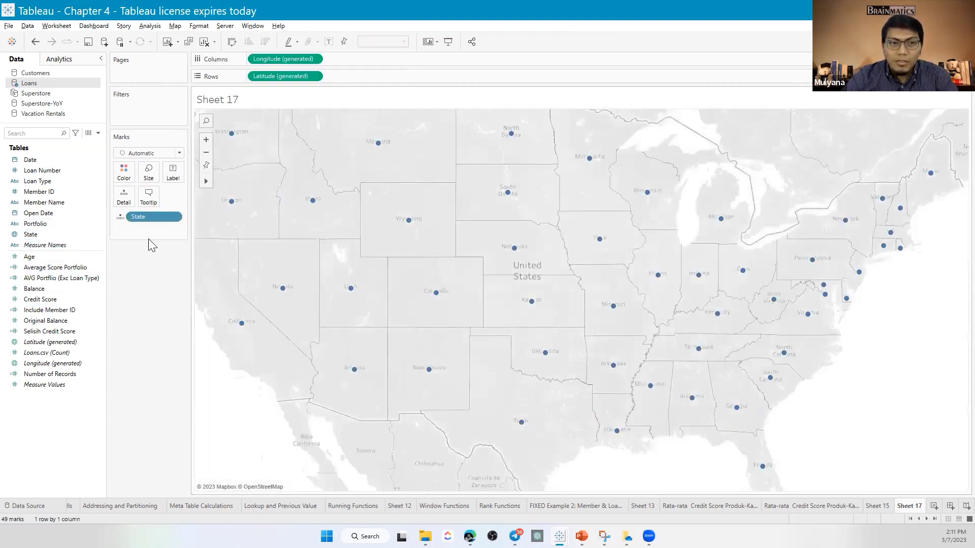
{"action": "left_click", "coordinate": [140, 155]}
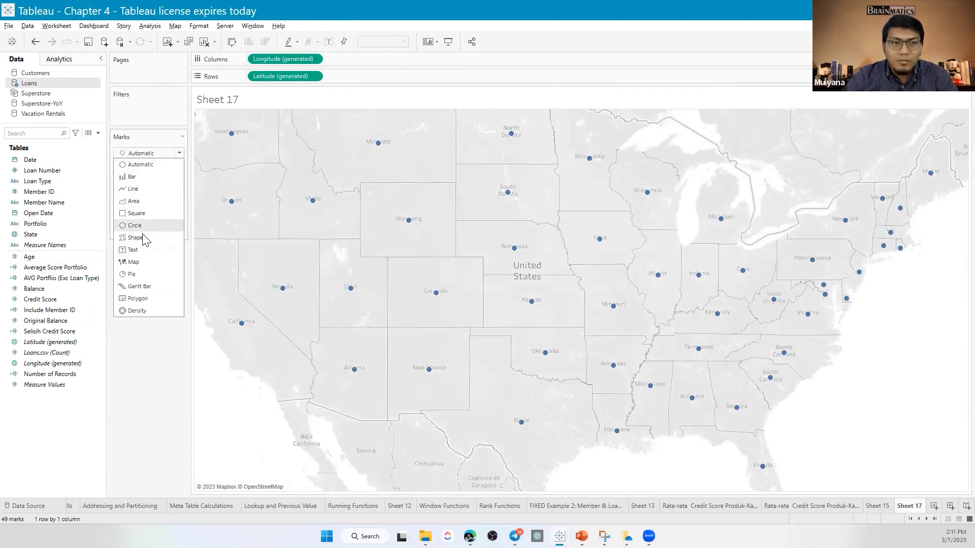
{"action": "left_click", "coordinate": [135, 262]}
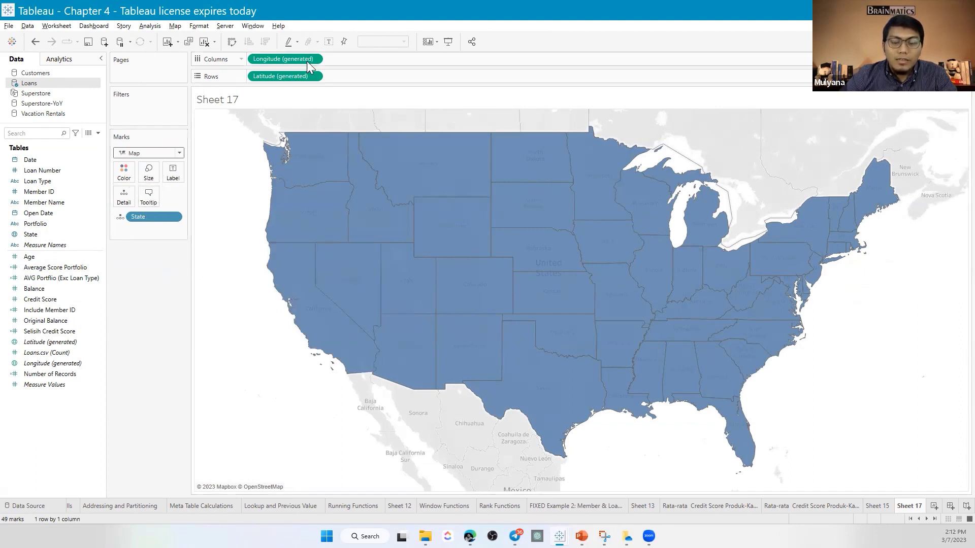
Create a calculated field in the Loans data source named AVG Age (Inc Loan Type).
{"action": "right_click", "coordinate": [39, 415]}
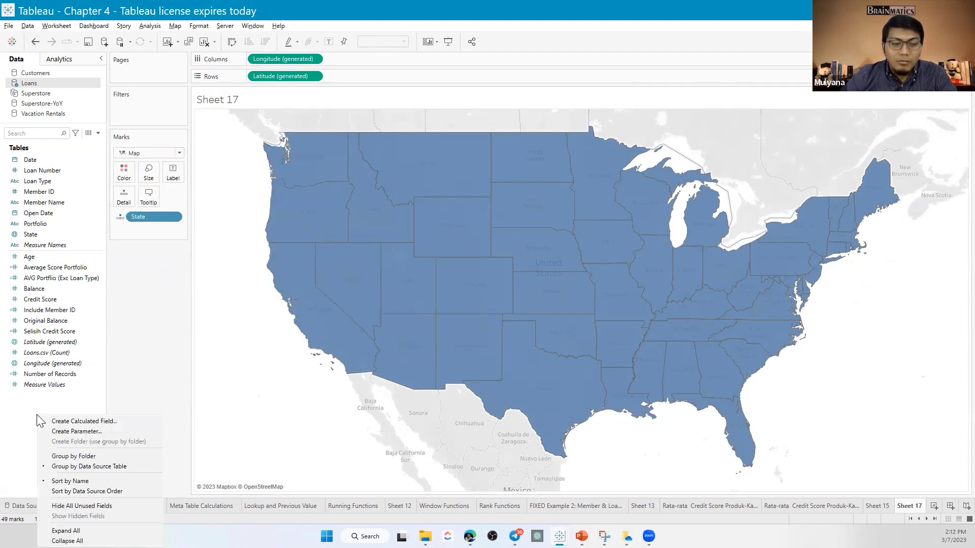
{"action": "left_click", "coordinate": [62, 421]}
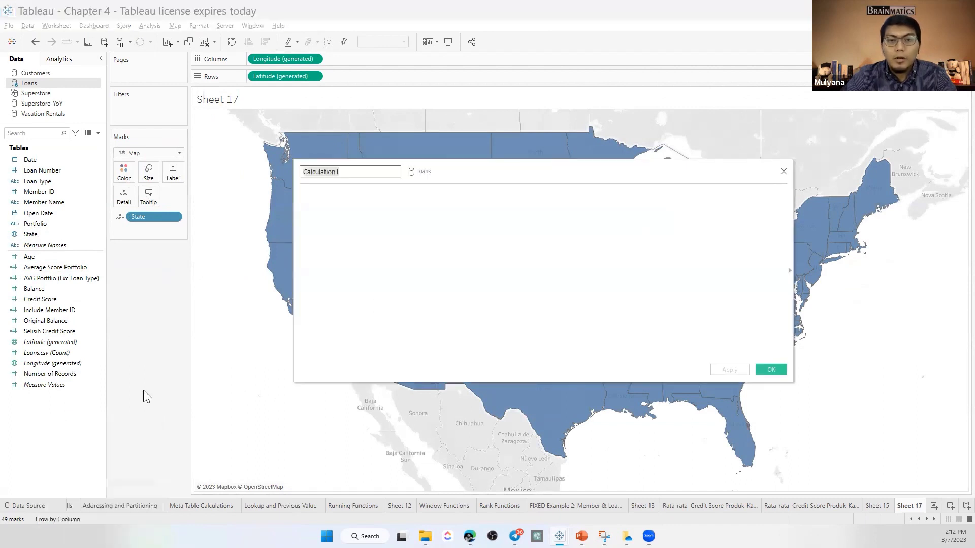
{"action": "left_click_drag", "start_coordinate": [473, 172], "coordinate": [506, 197]}
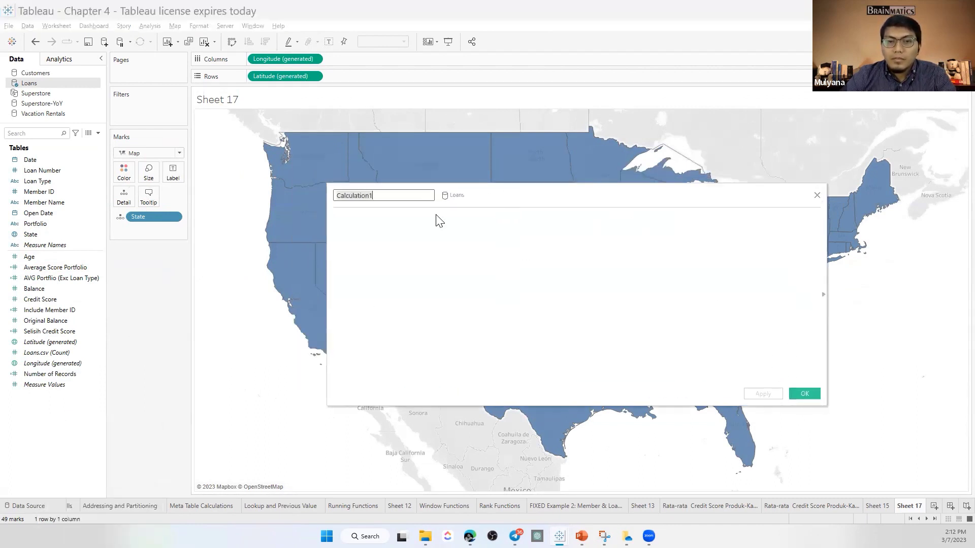
{"action": "key", "text": "BackSpace"}
{"action": "key", "text": "BackSpace"}
{"action": "key", "text": "BackSpace"}
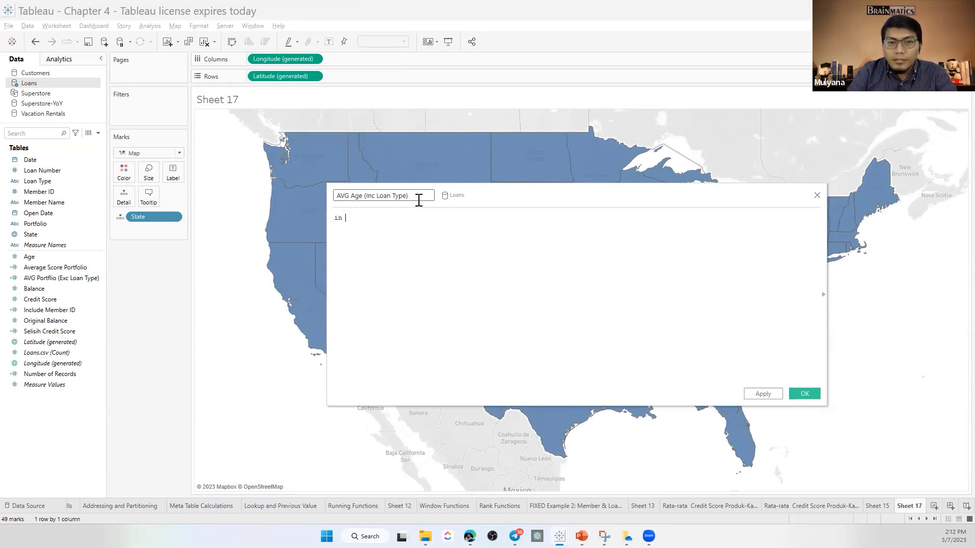
Enter the formula { INCLUDE [Loan Type]:AVG([Age])} for the calculated field and save it.
{"action": "type", "text": "cl"}
{"action": "key", "text": "Return"}
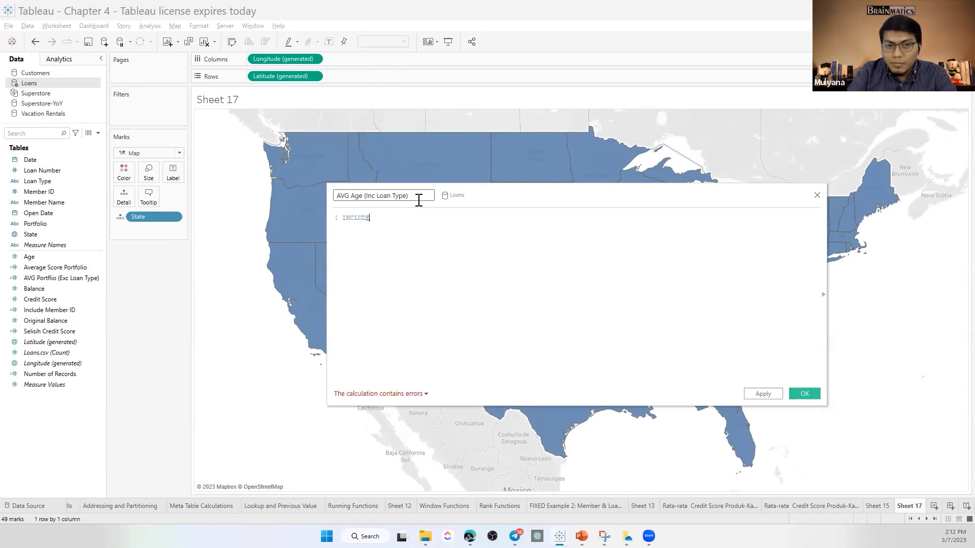
{"action": "type", "text": "loan"}
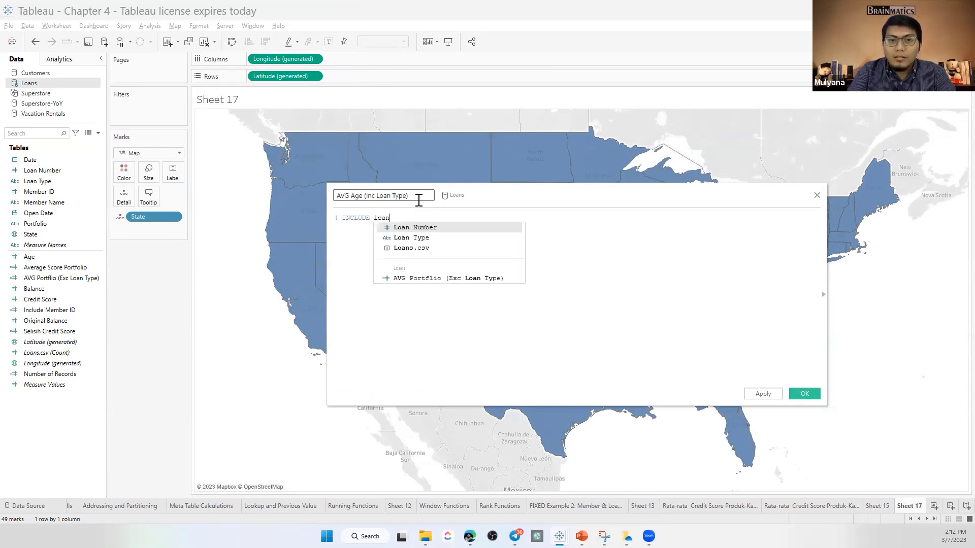
{"action": "key", "text": "Down"}
{"action": "key", "text": "Return"}
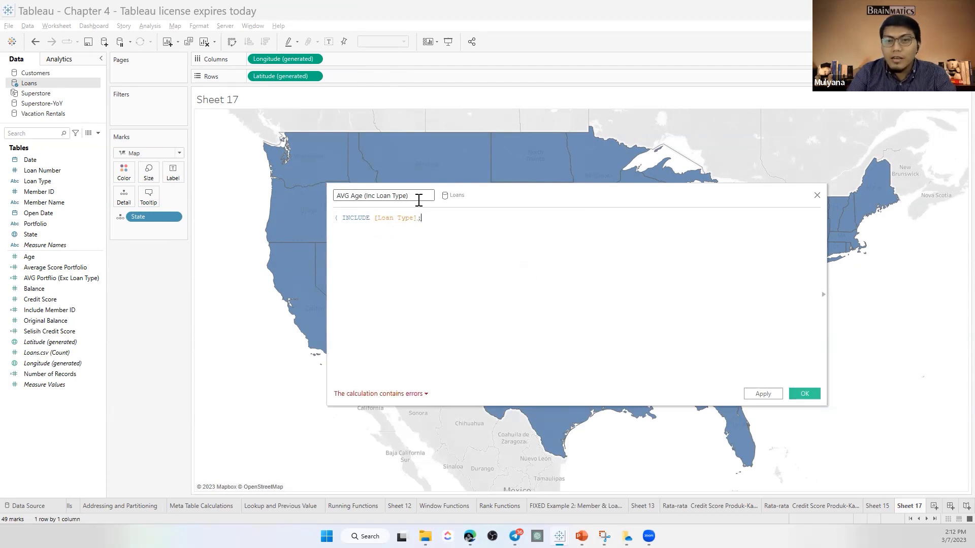
{"action": "type", "text": "av"}
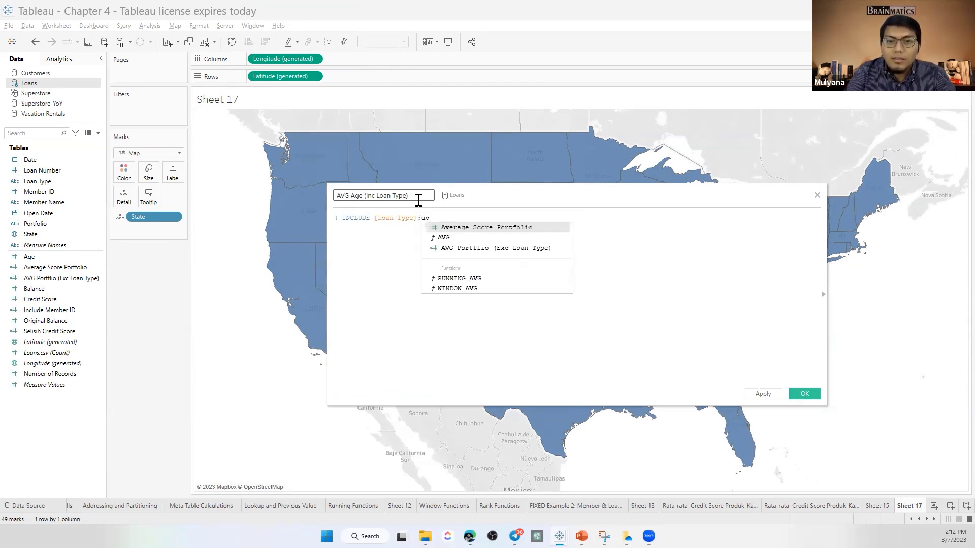
{"action": "type", "text": "g"}
{"action": "key", "text": "Return"}
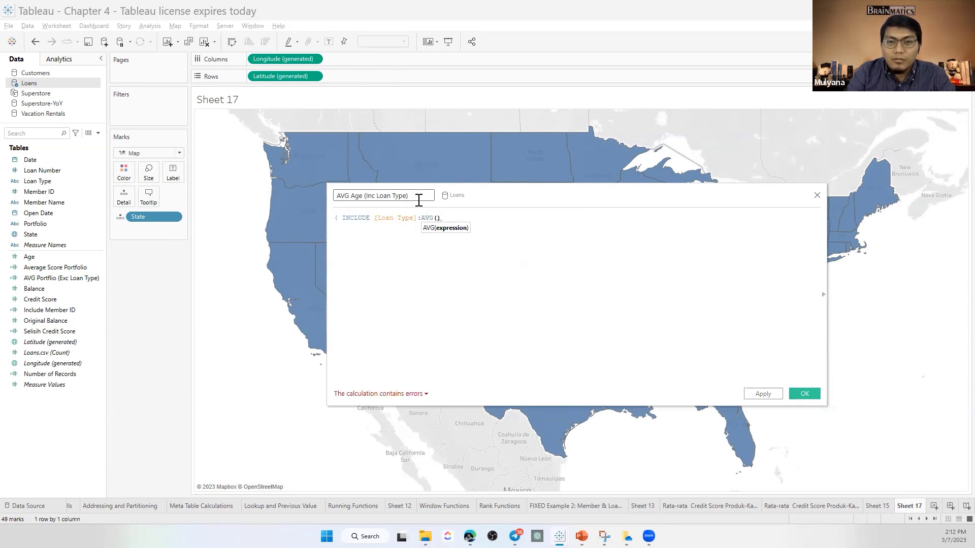
{"action": "type", "text": "age"}
{"action": "key", "text": "Return"}
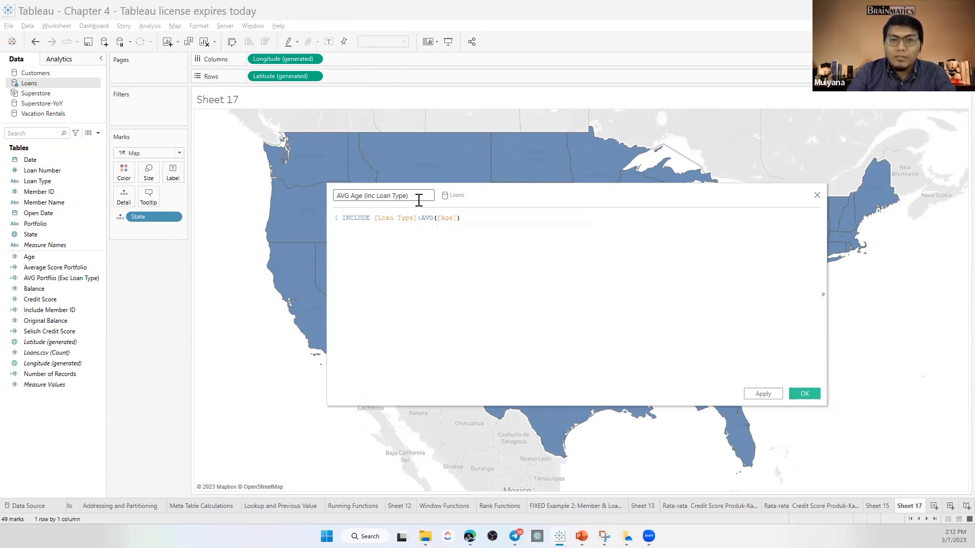
{"action": "type", "text": "}"}
{"action": "key", "text": "ctrl+a"}
{"action": "scroll", "coordinate": [411, 303], "scroll_direction": "up", "scroll_amount": 2, "text": "ctrl"}
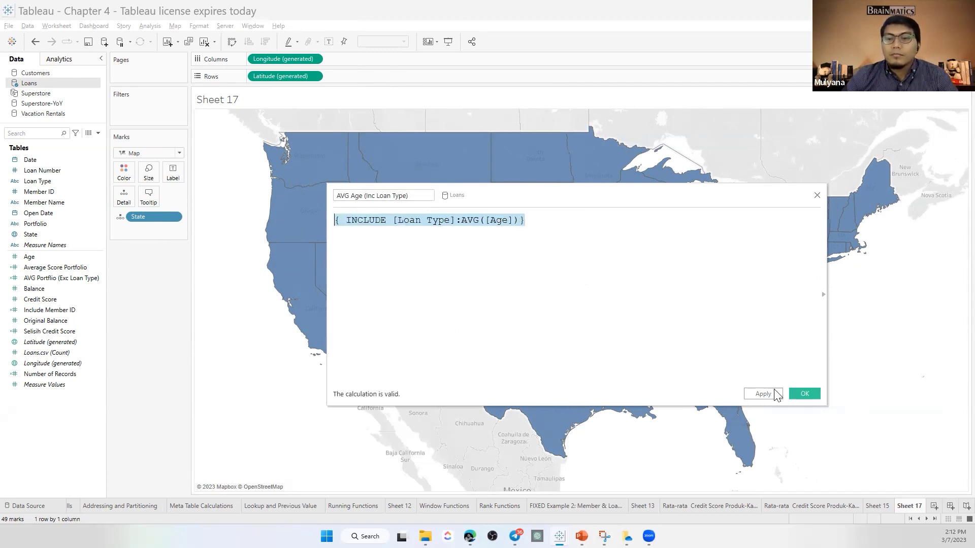
{"action": "left_click", "coordinate": [803, 394]}
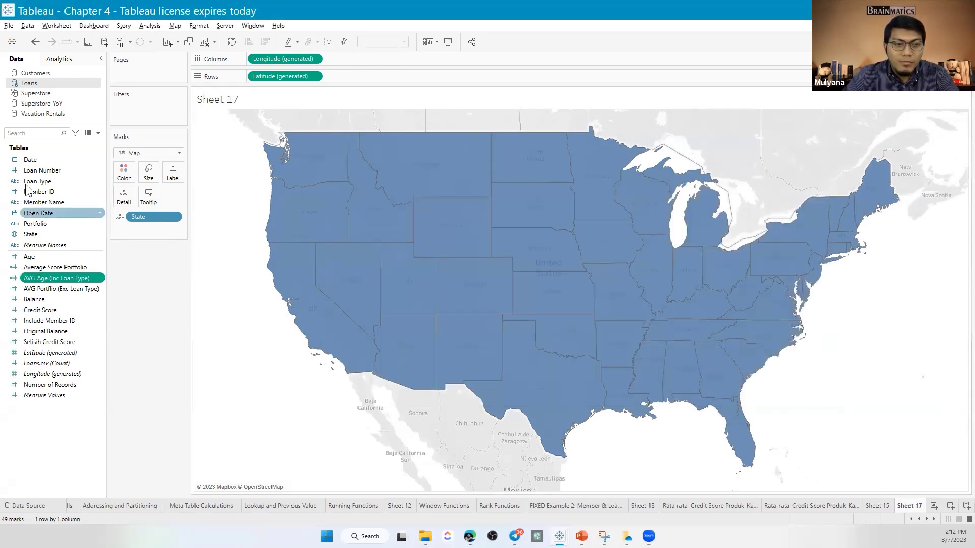
Color and label the state map with AVG Age (Inc Loan Type), aggregated as Average.
{"action": "mouse_move", "coordinate": [48, 279]}
{"action": "left_mouse_down"}
{"action": "mouse_move", "coordinate": [139, 295]}
{"action": "mouse_move", "coordinate": [129, 313]}
{"action": "mouse_move", "coordinate": [124, 166]}
{"action": "left_mouse_up"}
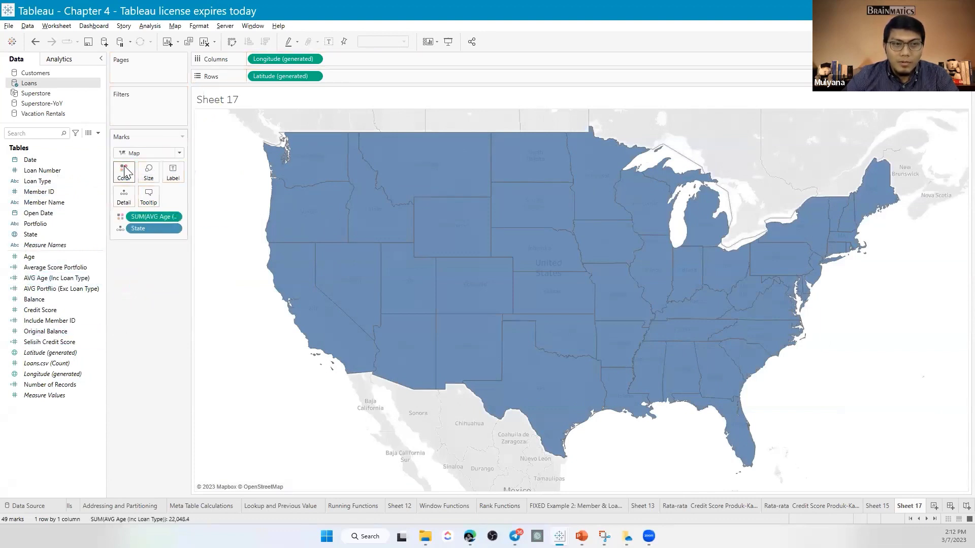
{"action": "right_click", "coordinate": [162, 216]}
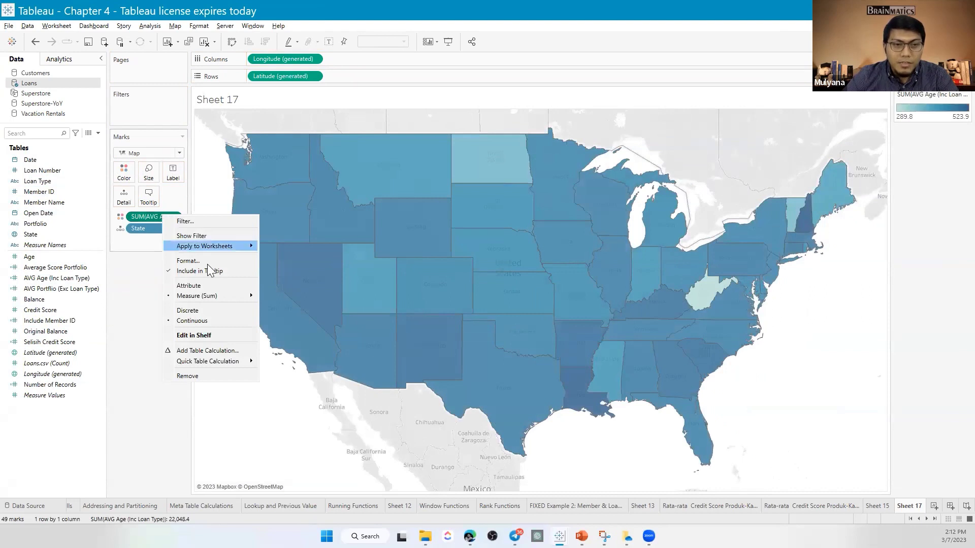
{"action": "mouse_move", "coordinate": [208, 297]}
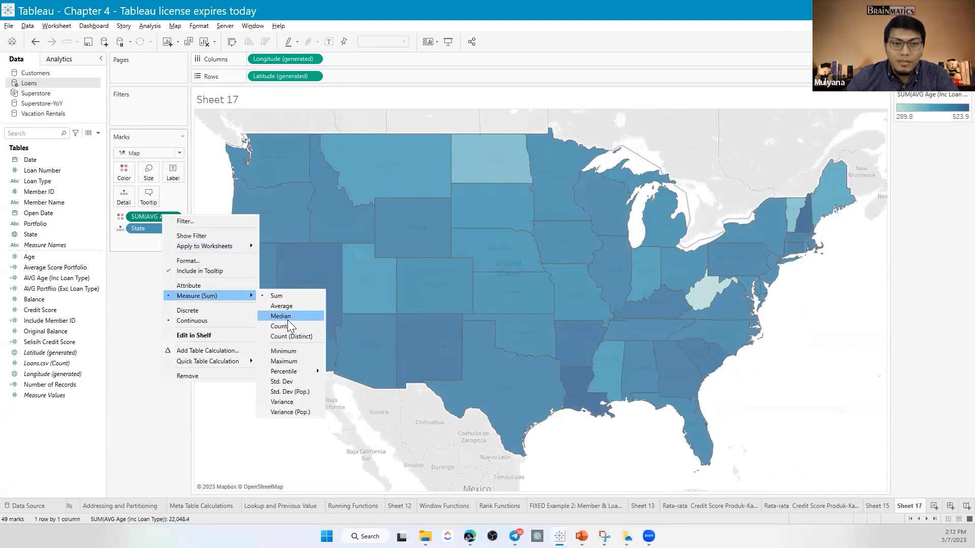
{"action": "left_click", "coordinate": [282, 306]}
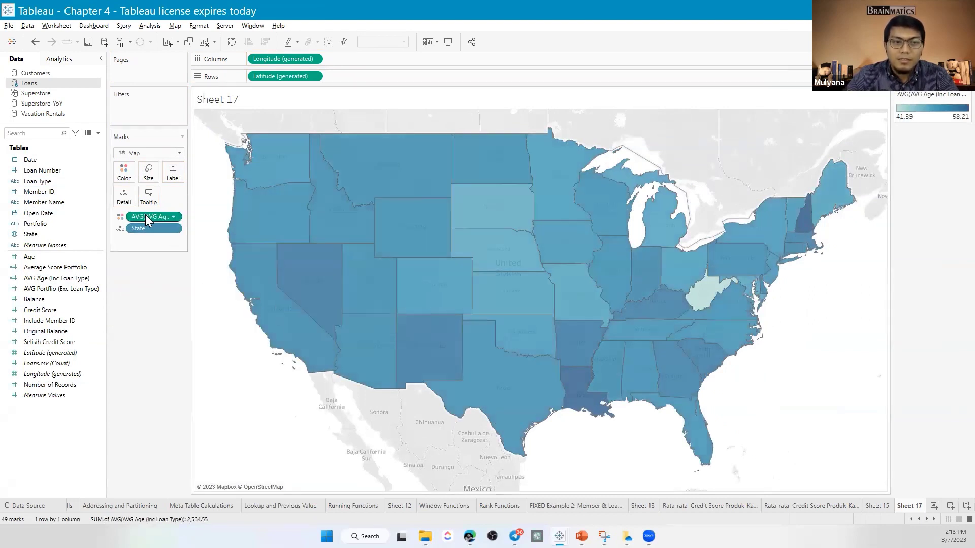
{"action": "left_click_drag", "start_coordinate": [146, 216], "coordinate": [173, 172]}
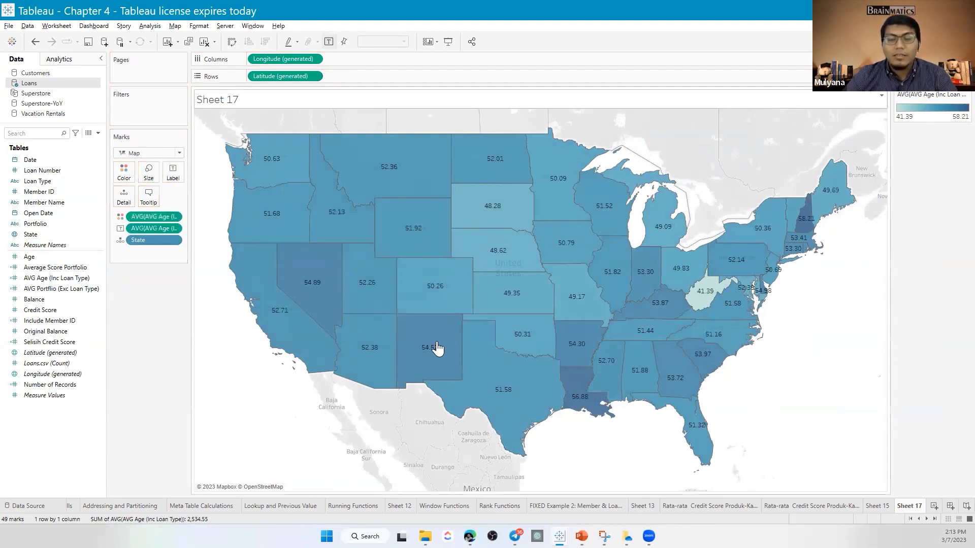
{"action": "mouse_move", "coordinate": [436, 348]}
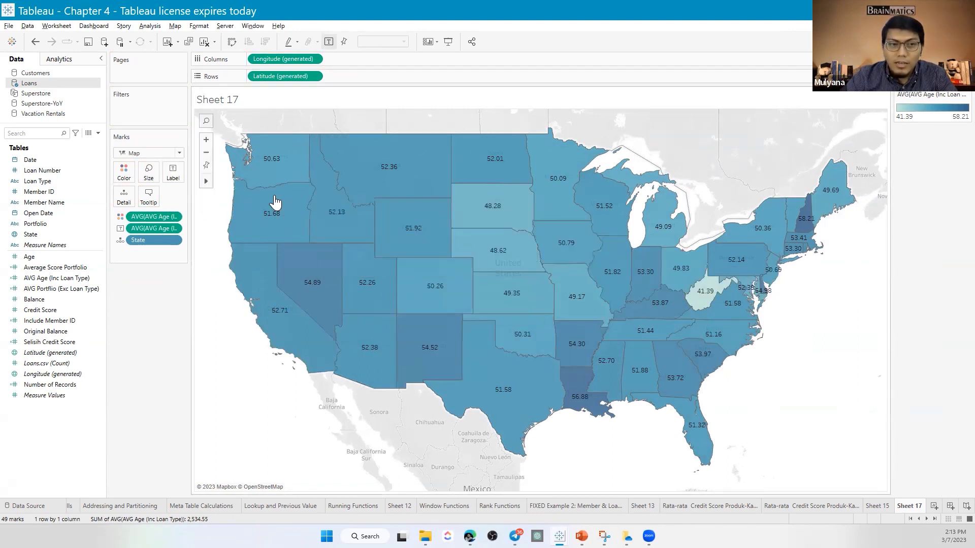
Add a new worksheet after Sheet 17 and plot State on it as a map.
{"action": "right_click", "coordinate": [908, 504]}
{"action": "left_click", "coordinate": [910, 506]}
{"action": "right_click", "coordinate": [910, 507]}
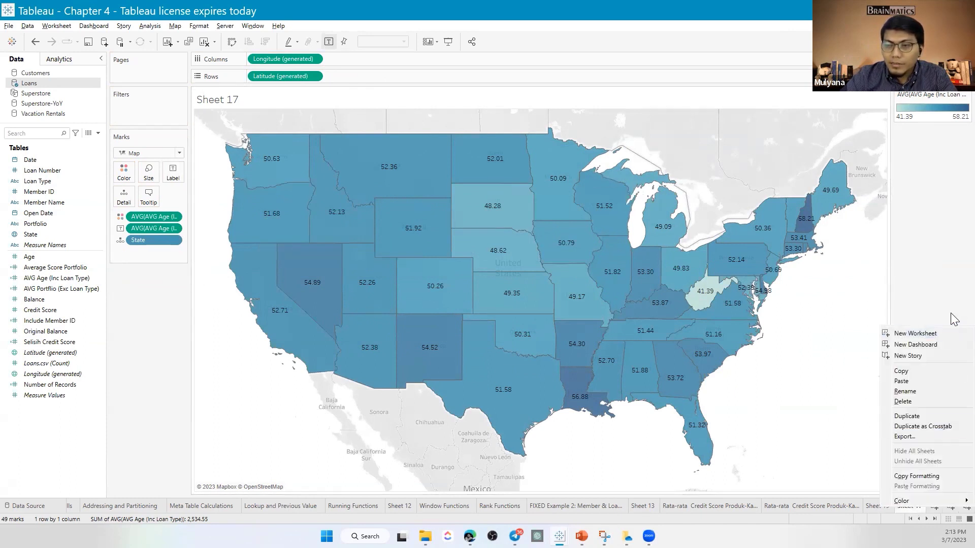
{"action": "left_click", "coordinate": [919, 333]}
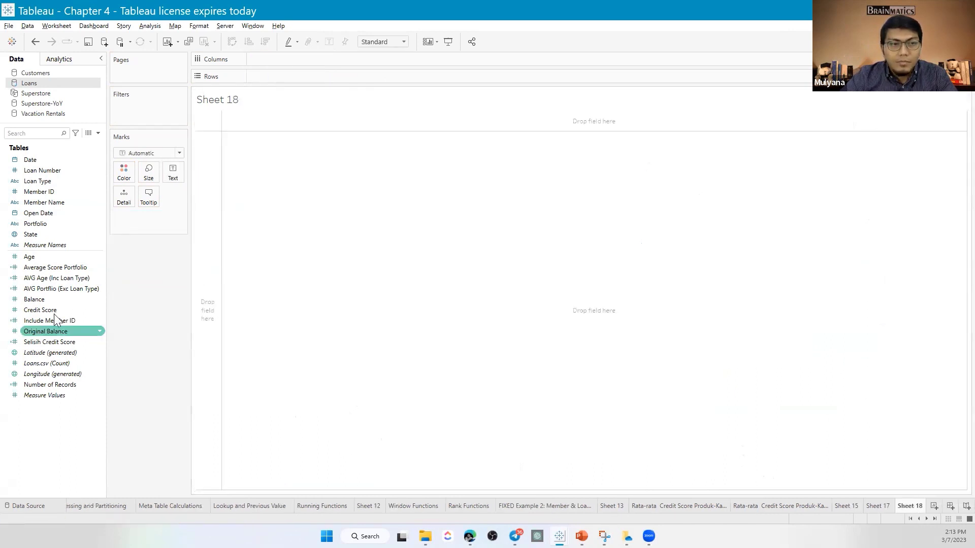
{"action": "double_click", "coordinate": [42, 234]}
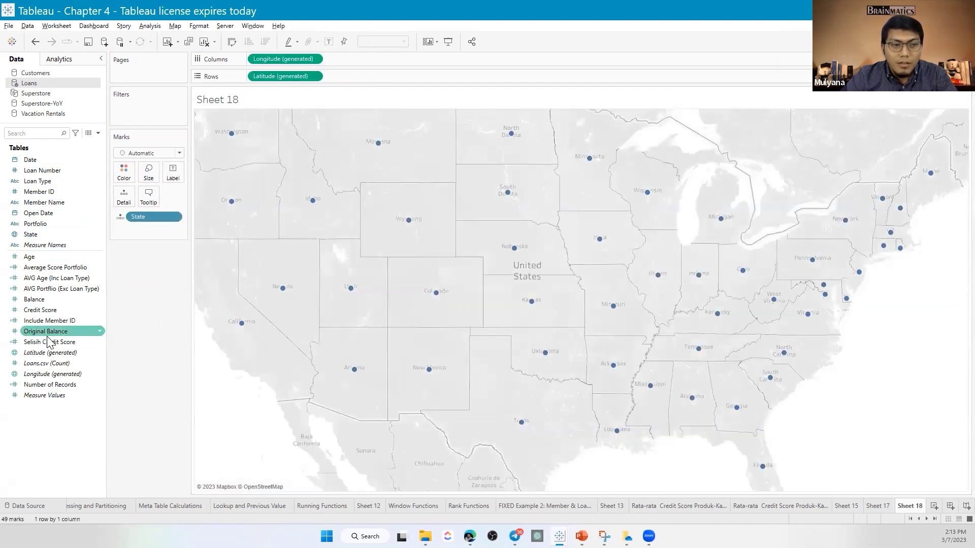
Find the Age field and use it for both the color and the labels of the new state map.
{"action": "left_click", "coordinate": [43, 133]}
{"action": "type", "text": "ag"}
{"action": "left_click_drag", "start_coordinate": [50, 168], "coordinate": [122, 176]}
{"action": "mouse_move", "coordinate": [141, 218]}
{"action": "left_mouse_down"}
{"action": "mouse_move", "coordinate": [187, 168]}
{"action": "mouse_move", "coordinate": [173, 172]}
{"action": "left_mouse_up"}
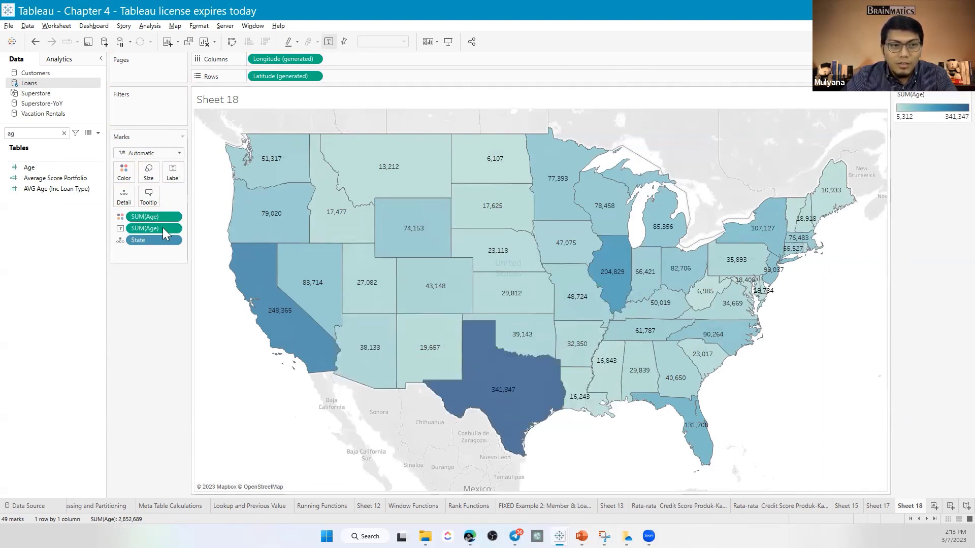
Set the aggregation of Age to Average for both the map's labels and its color.
{"action": "right_click", "coordinate": [143, 230]}
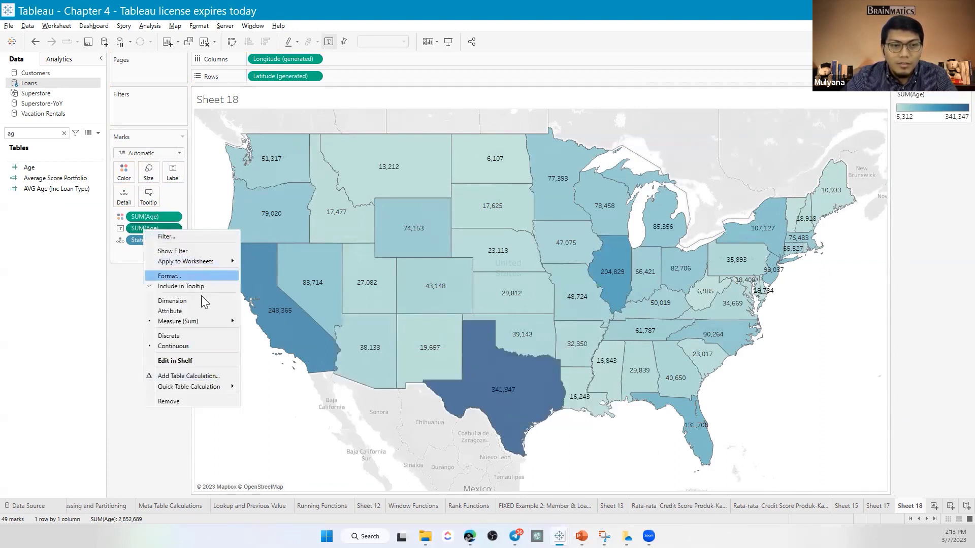
{"action": "mouse_move", "coordinate": [197, 320]}
{"action": "left_click", "coordinate": [277, 331]}
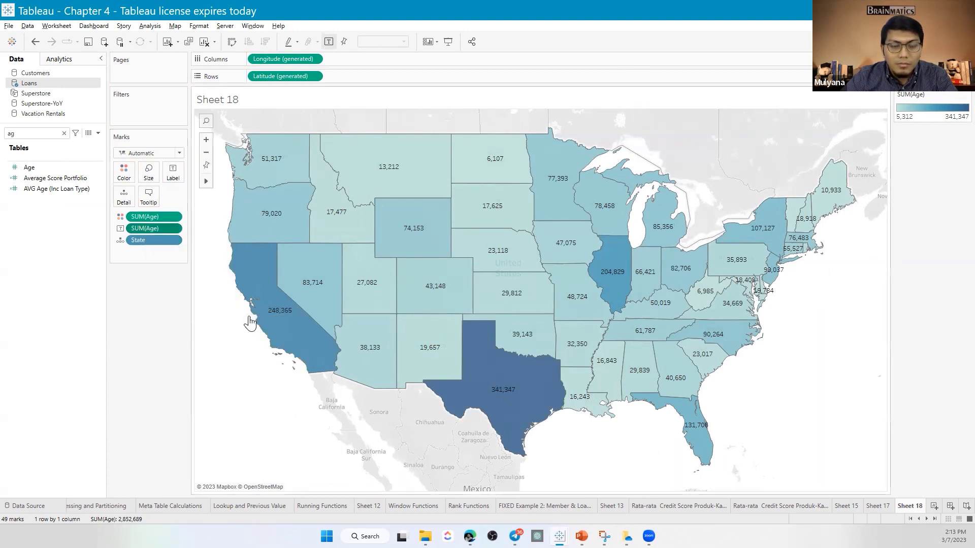
{"action": "right_click", "coordinate": [152, 217]}
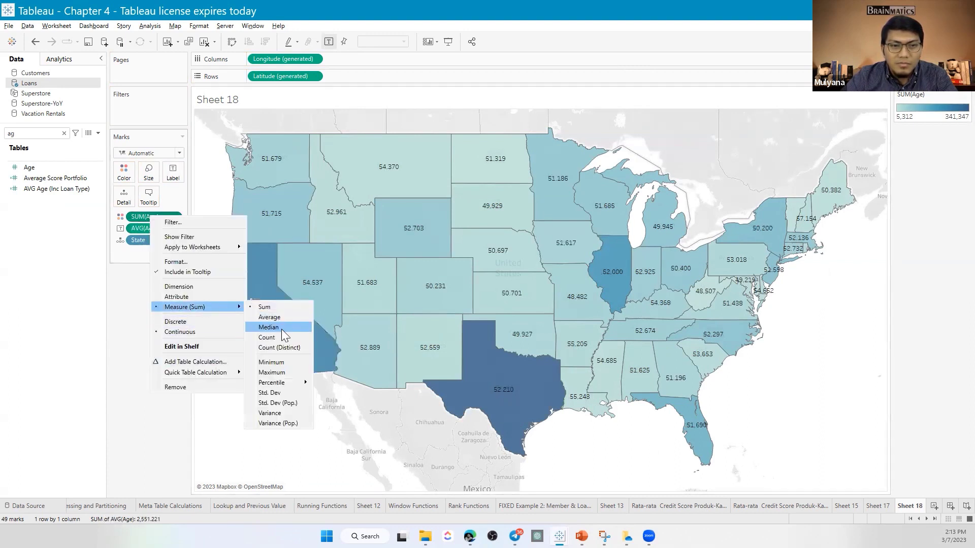
{"action": "left_click", "coordinate": [273, 318]}
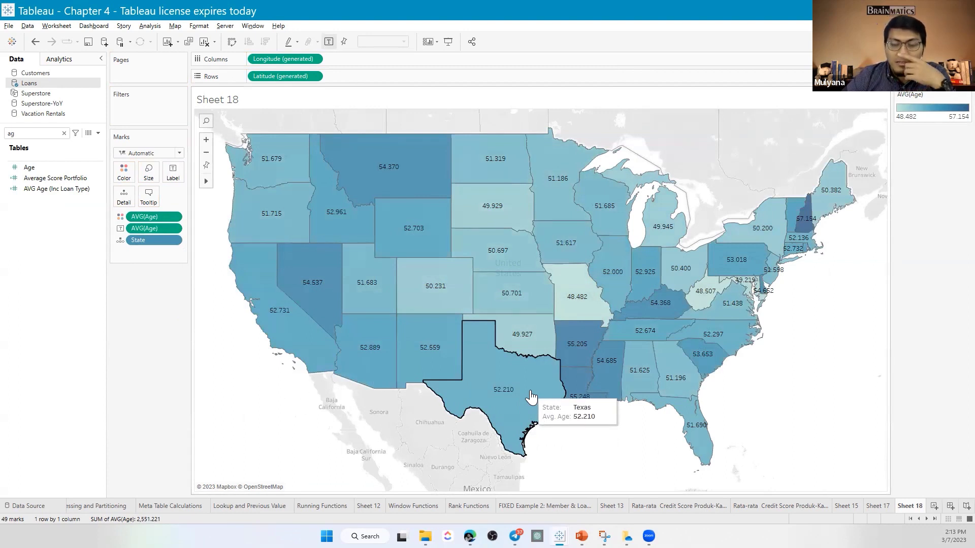
Return to Sheet 17 and review the AVG Age (Inc Loan Type) formula beside its state map.
{"action": "left_click", "coordinate": [878, 506]}
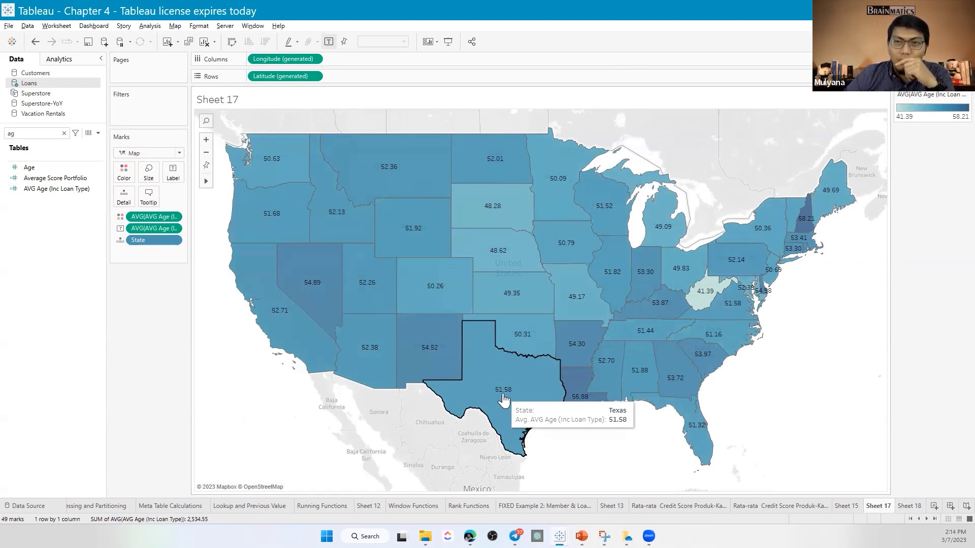
{"action": "left_click", "coordinate": [64, 133]}
{"action": "right_click", "coordinate": [57, 278]}
{"action": "left_click", "coordinate": [87, 336]}
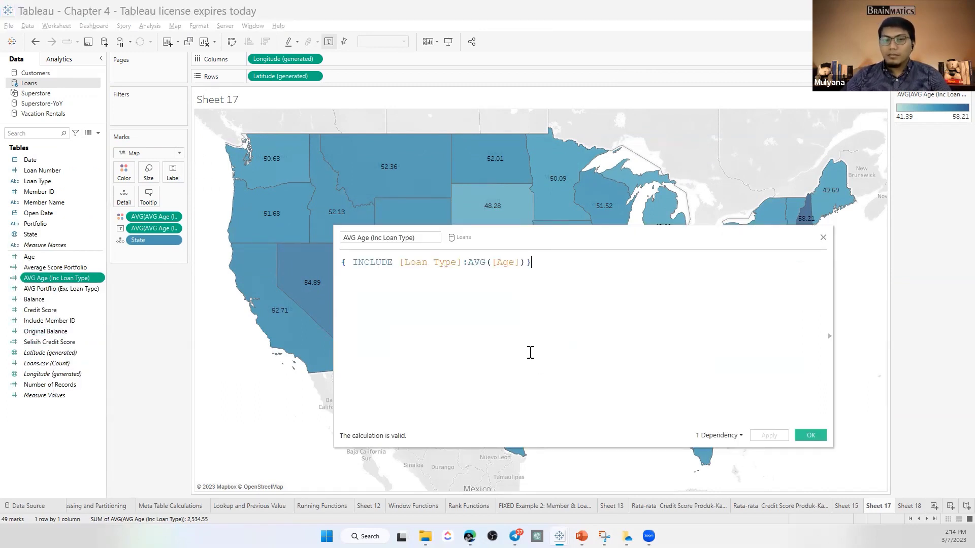
{"action": "left_click_drag", "start_coordinate": [554, 239], "coordinate": [580, 351]}
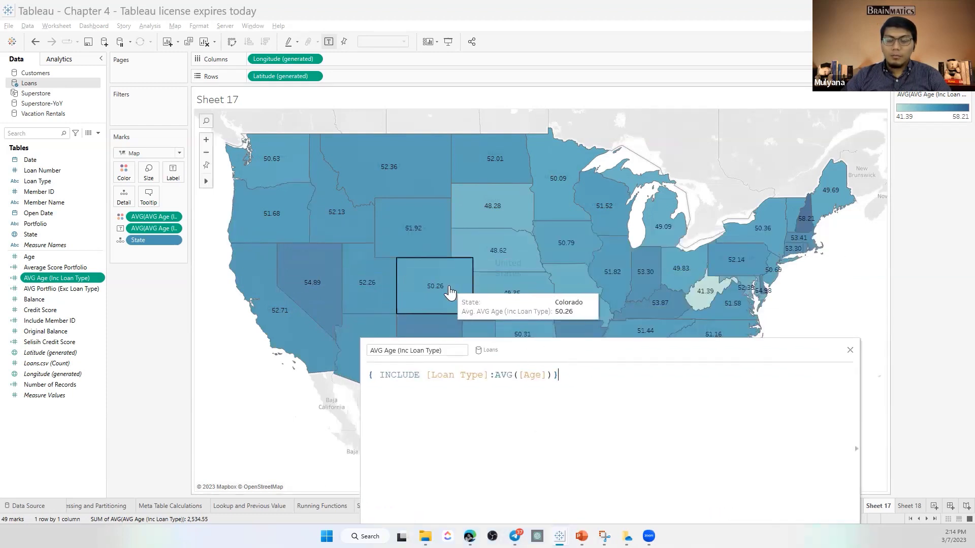
{"action": "left_click_drag", "start_coordinate": [583, 344], "coordinate": [556, 300]}
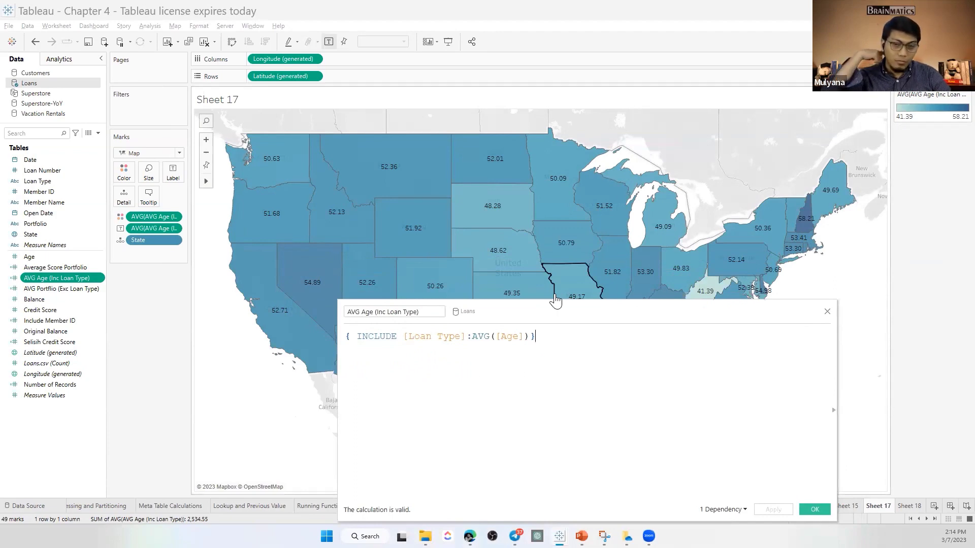
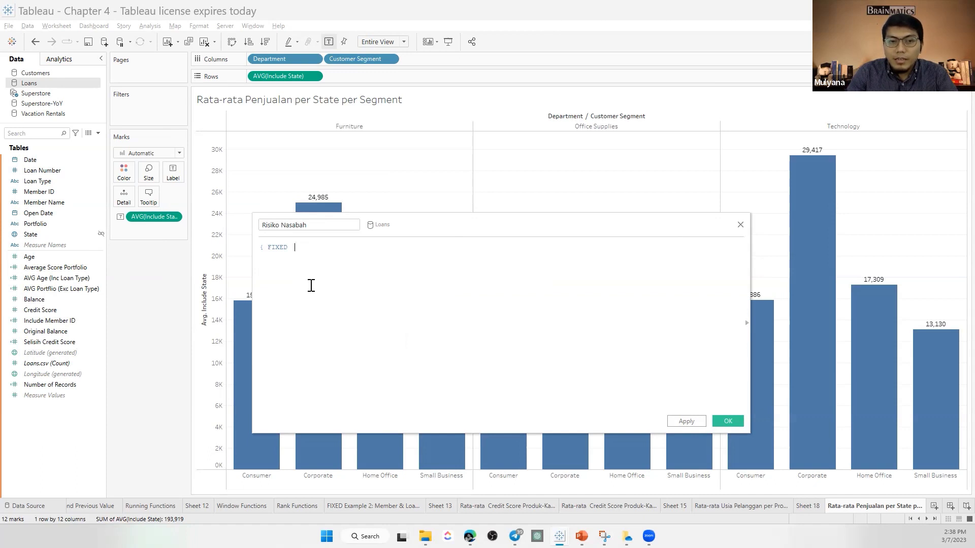
Extend the Risiko Nasabah FIXED formula with [Member ID]:MIN([Credit Score]).
{"action": "type", "text": "mem"}
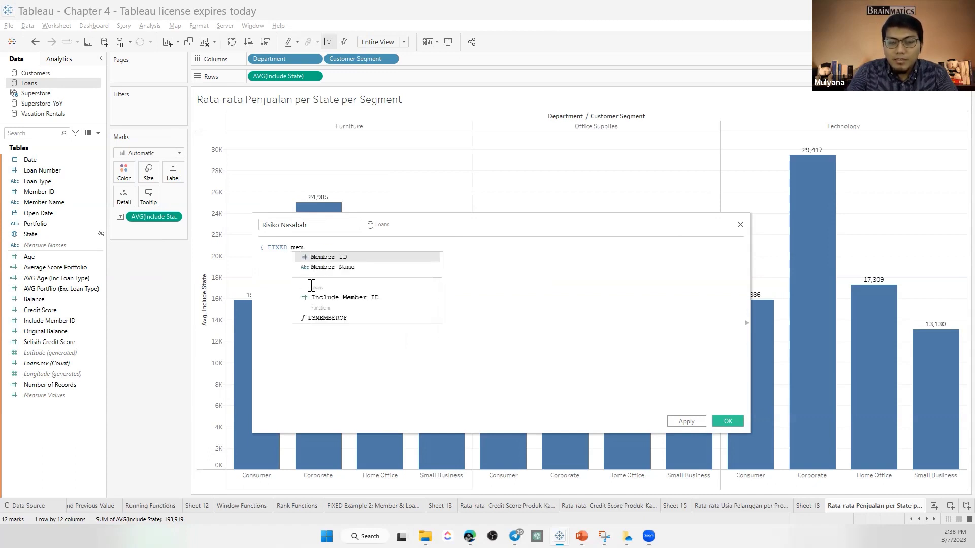
{"action": "key", "text": "Return"}
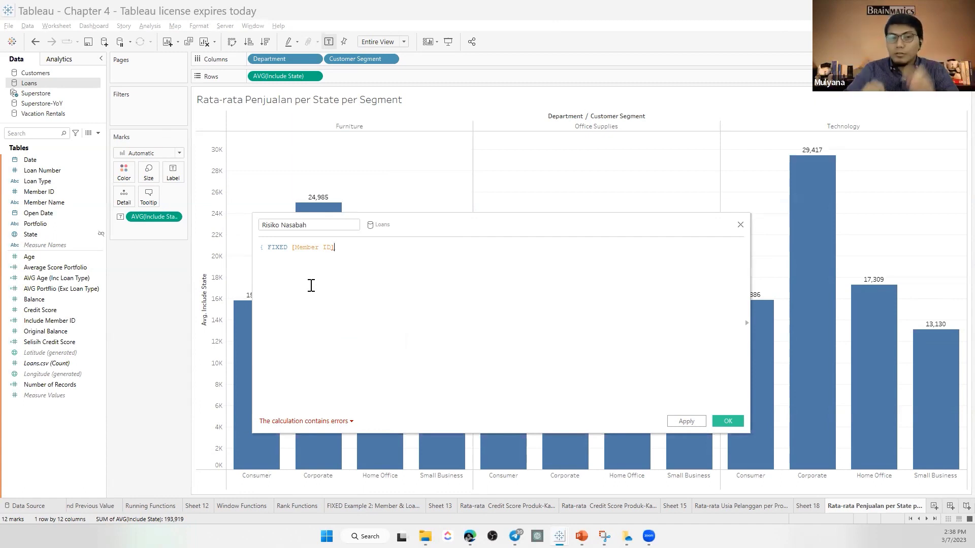
{"action": "key", "text": "BackSpace"}
{"action": "type", "text": ":"}
{"action": "type", "text": "agg"}
{"action": "key", "text": "BackSpace"}
{"action": "key", "text": "BackSpace"}
{"action": "key", "text": "BackSpace"}
{"action": "type", "text": "min"}
{"action": "key", "text": "Return"}
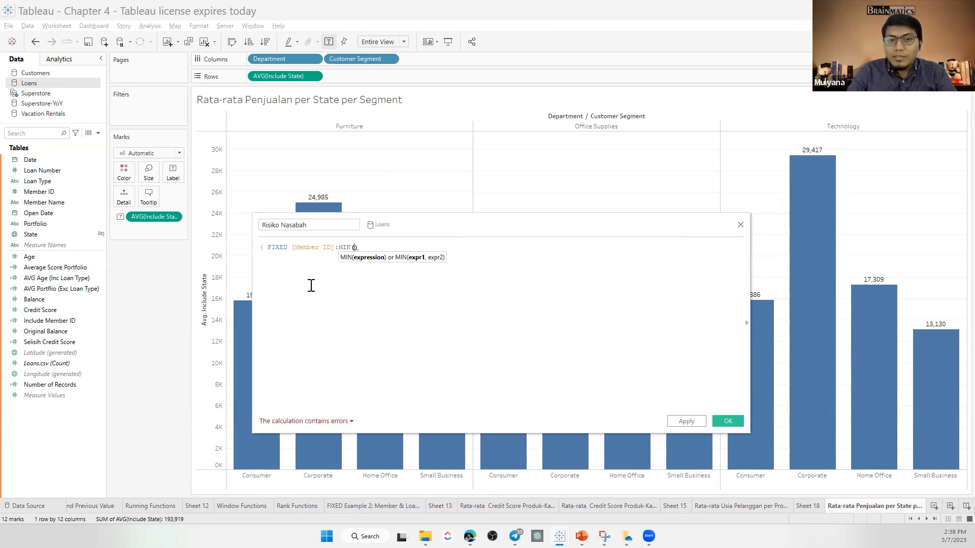
{"action": "type", "text": "cre"}
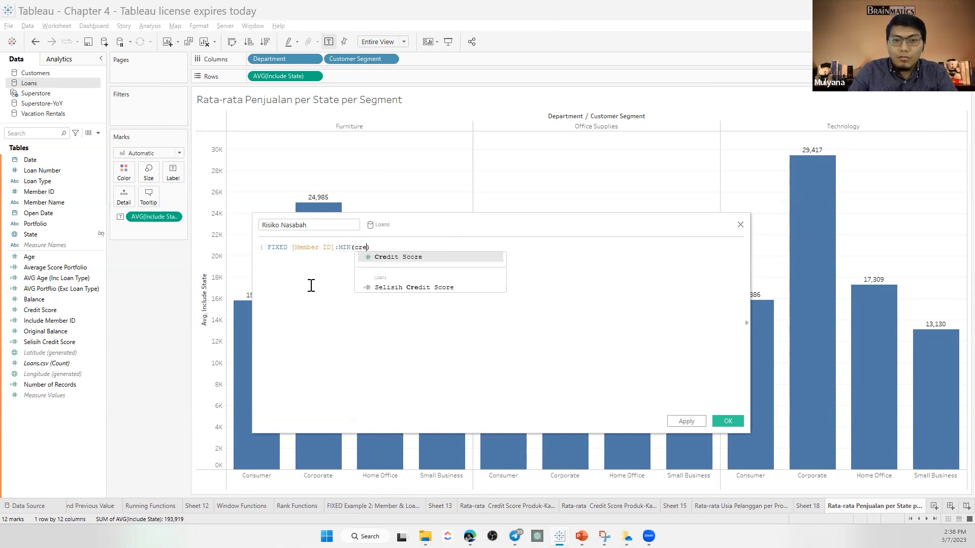
{"action": "key", "text": "Return"}
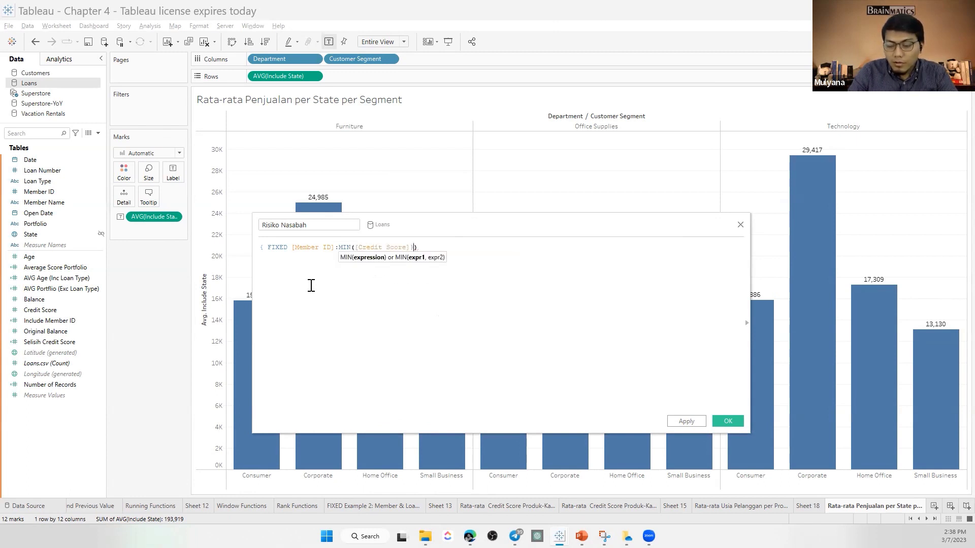
Close the level-of-detail expression and compare it with <550, giving { FIXED [Member ID]:MIN([Credit Score])}<550.
{"action": "key", "text": "Right"}
{"action": "type", "text": "}"}
{"action": "type", "text": "<"}
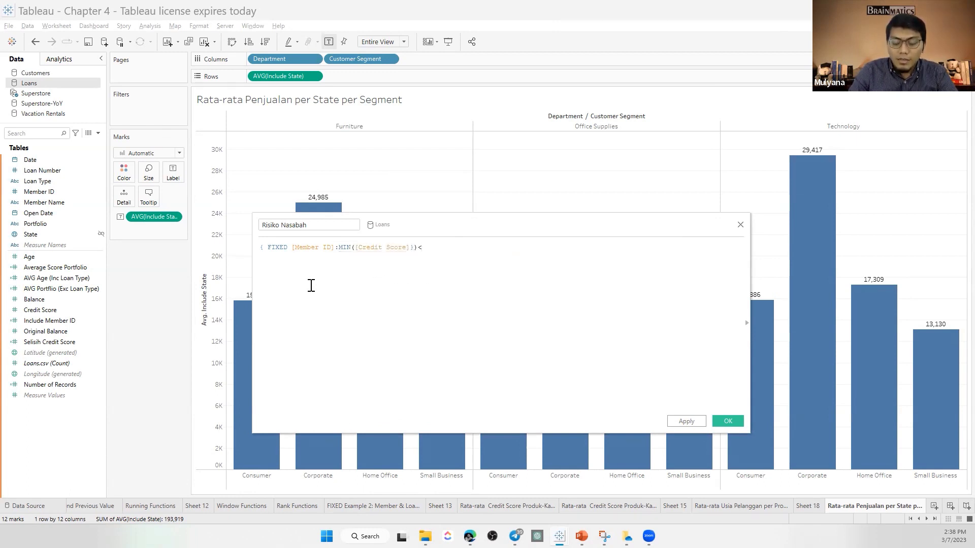
{"action": "type", "text": "550"}
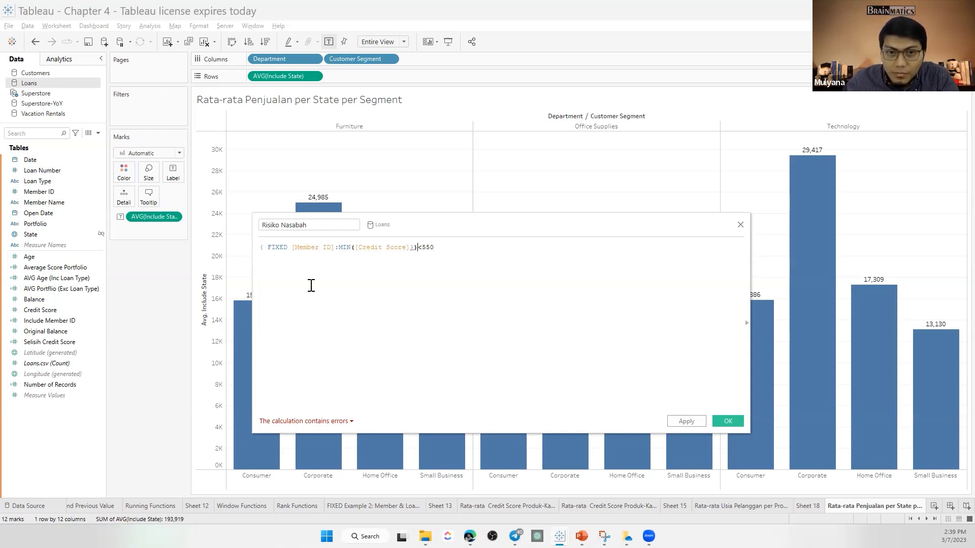
{"action": "key", "text": "BackSpace"}
{"action": "key", "text": "BackSpace"}
{"action": "type", "text": ")}"}
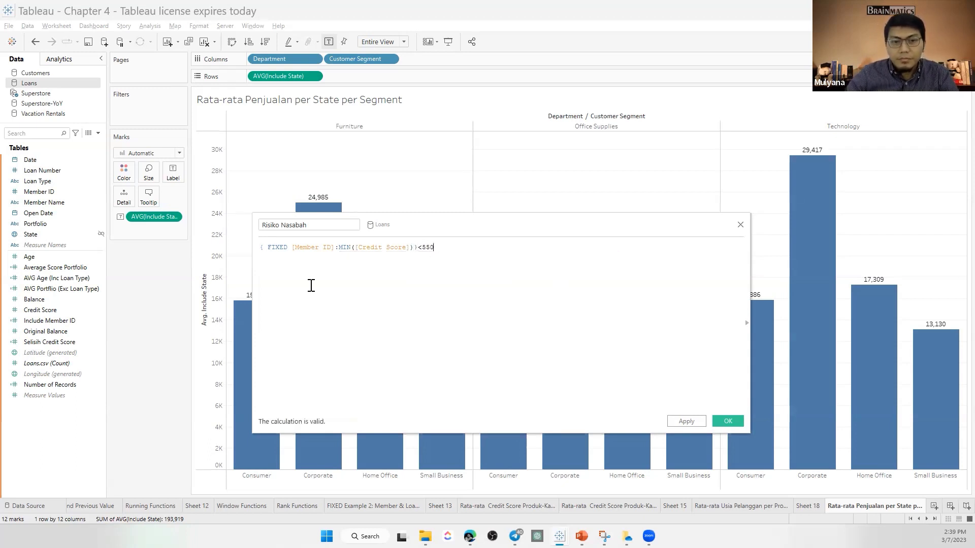
Enlarge the formula text, review its Member ID and Credit Score parts, and save the Risiko Nasabah field.
{"action": "key", "text": "ctrl+a"}
{"action": "scroll", "coordinate": [394, 303], "scroll_direction": "up", "scroll_amount": 3}
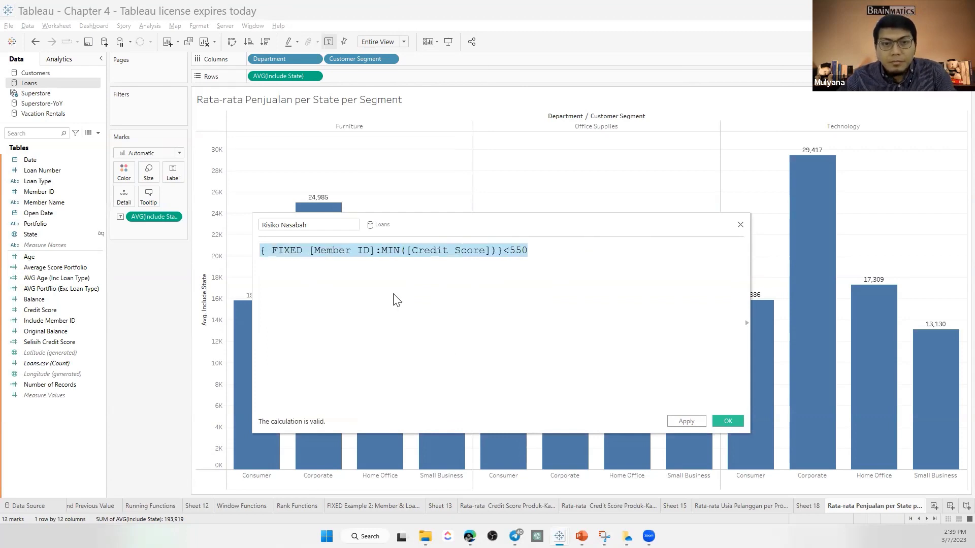
{"action": "left_click", "coordinate": [361, 251]}
{"action": "left_click_drag", "start_coordinate": [323, 251], "coordinate": [387, 251]}
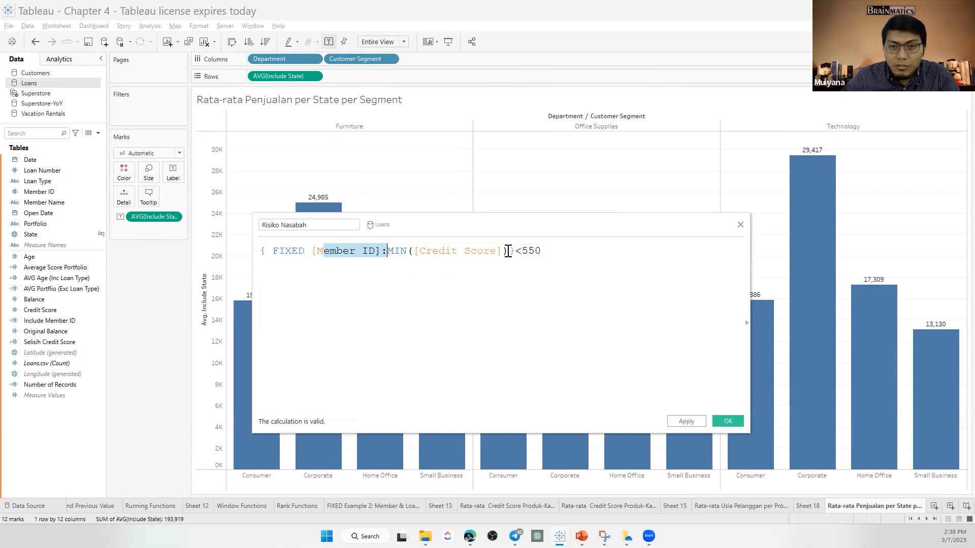
{"action": "left_click_drag", "start_coordinate": [508, 252], "coordinate": [424, 260]}
{"action": "left_click_drag", "start_coordinate": [555, 261], "coordinate": [502, 251]}
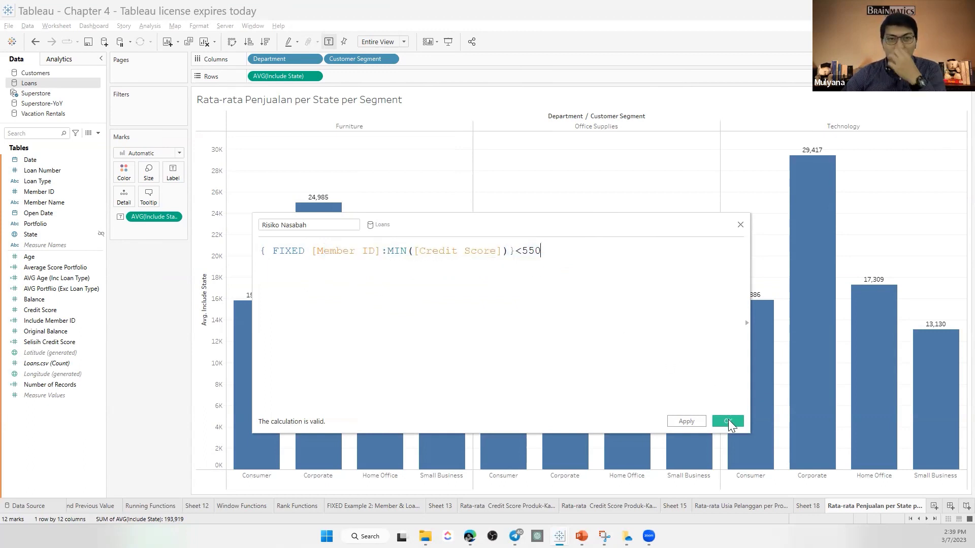
{"action": "left_click", "coordinate": [729, 421]}
List all Member ID values with Risiko Nasabah as rows on a new worksheet, sorted with True first.
{"action": "left_click", "coordinate": [933, 506]}
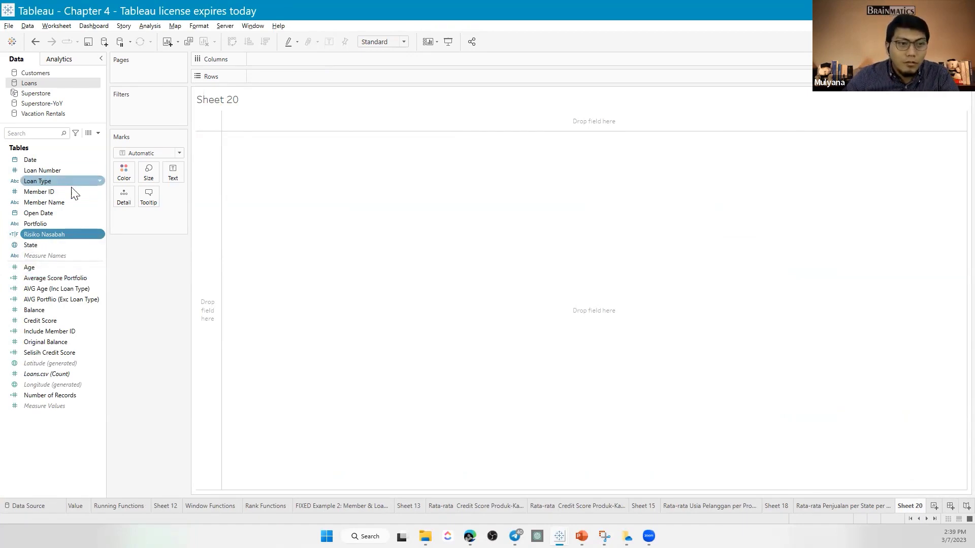
{"action": "left_click_drag", "start_coordinate": [72, 175], "coordinate": [305, 77]}
{"action": "left_click", "coordinate": [487, 266]}
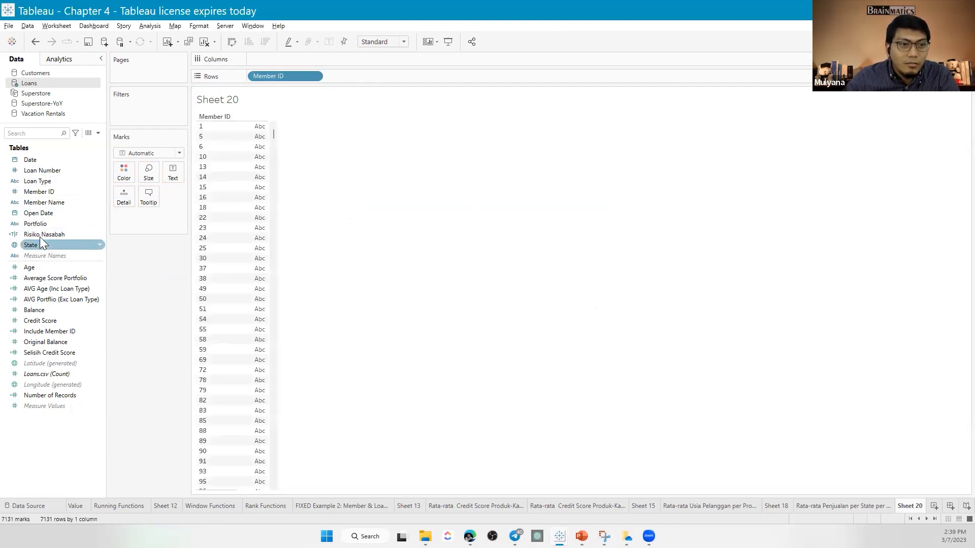
{"action": "left_click_drag", "start_coordinate": [39, 237], "coordinate": [356, 74]}
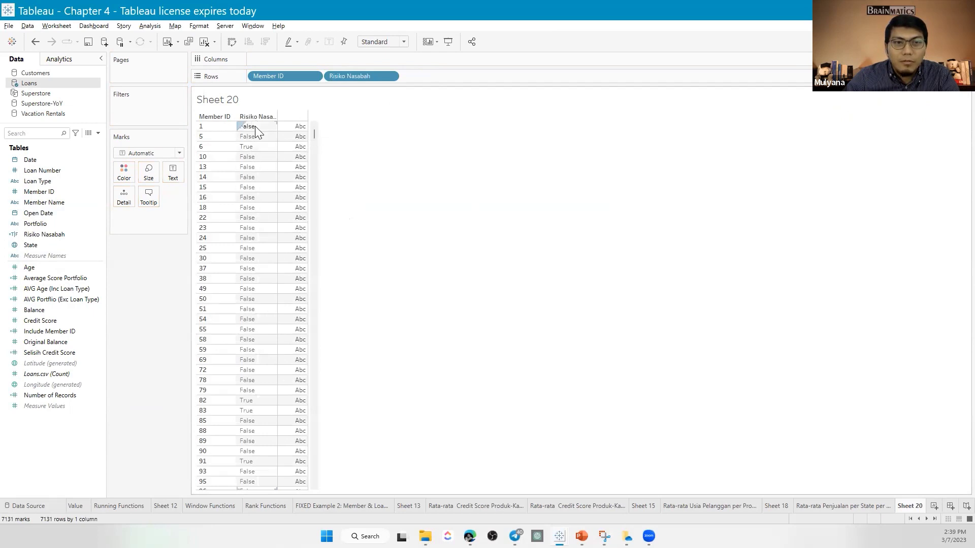
{"action": "left_click", "coordinate": [273, 117]}
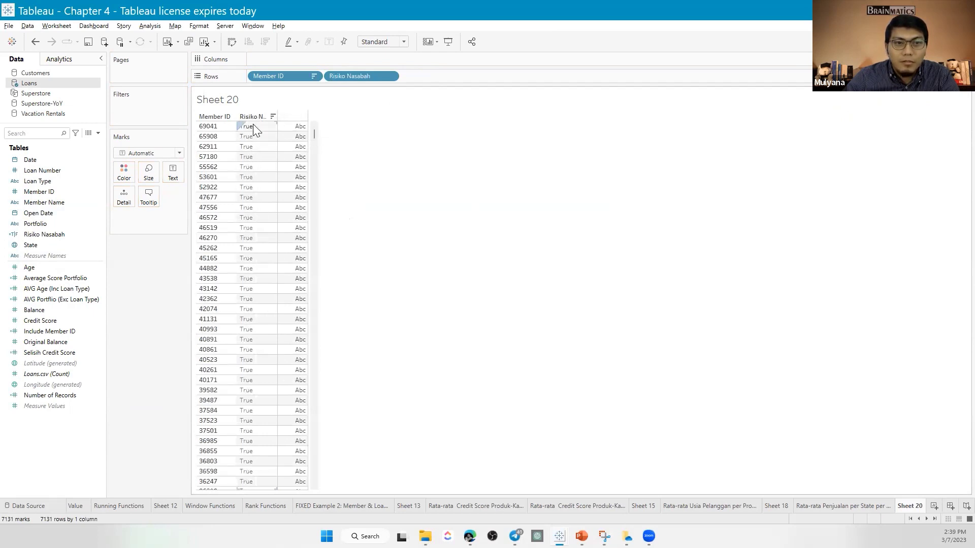
{"action": "scroll", "coordinate": [226, 338], "scroll_direction": "down", "scroll_amount": 15}
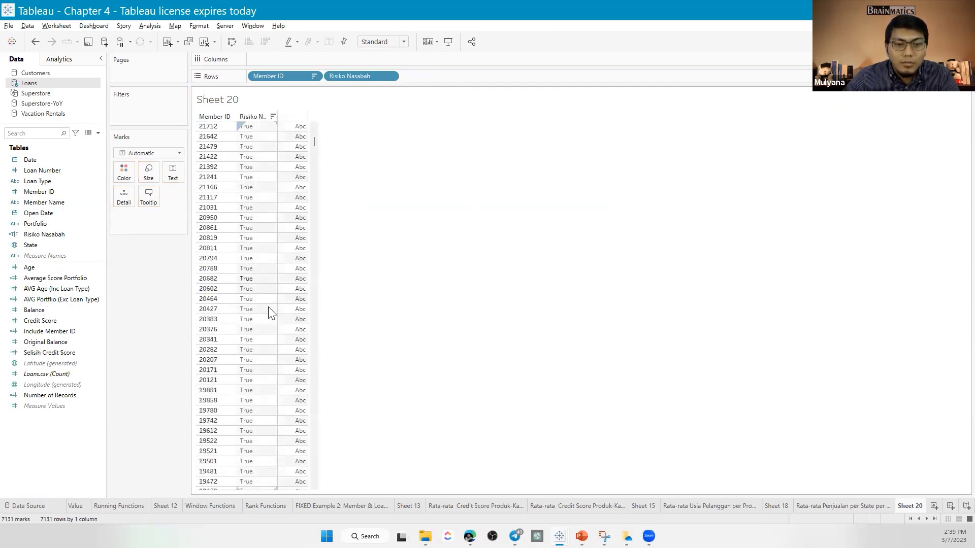
Look through the remaining member list, and clear Member ID and Risiko Nasabah from the worksheet's rows.
{"action": "left_click_drag", "start_coordinate": [314, 142], "coordinate": [326, 342]}
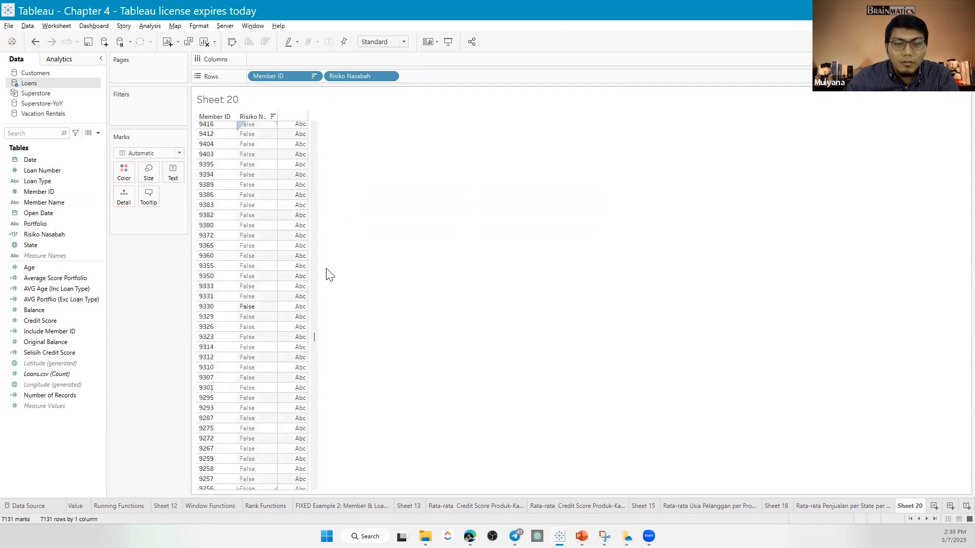
{"action": "left_click_drag", "start_coordinate": [300, 75], "coordinate": [352, 188]}
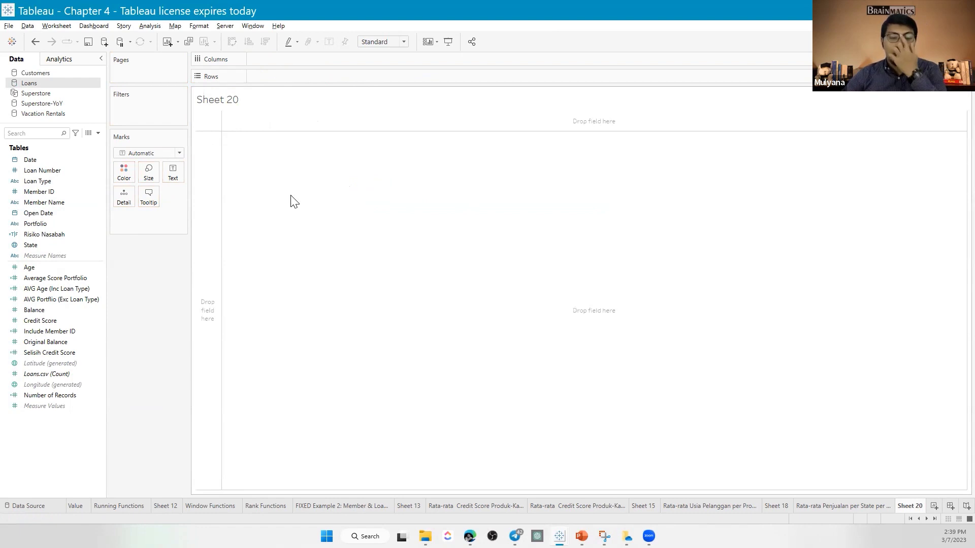
{"action": "left_click", "coordinate": [32, 134]}
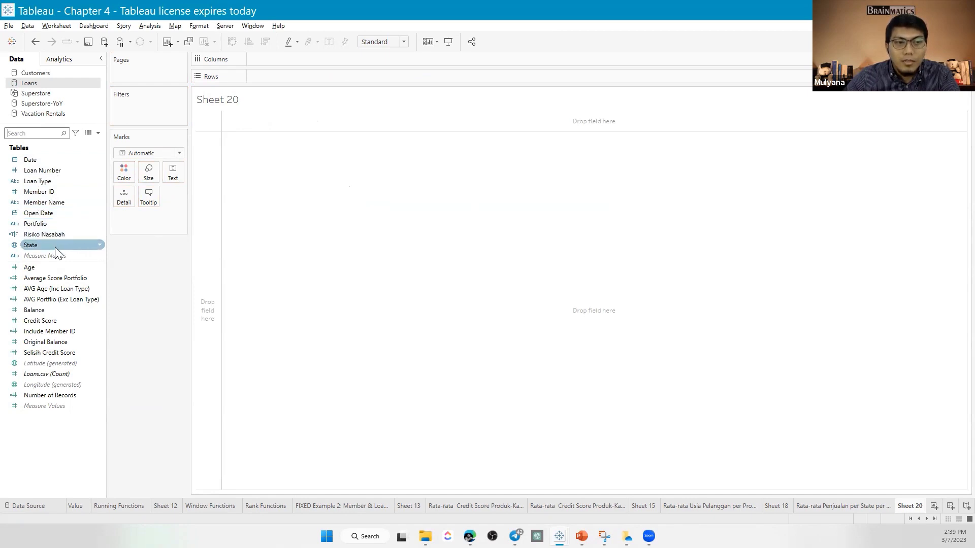
Place the Portfolio field on the worksheet's rows.
{"action": "left_click_drag", "start_coordinate": [35, 224], "coordinate": [297, 77]}
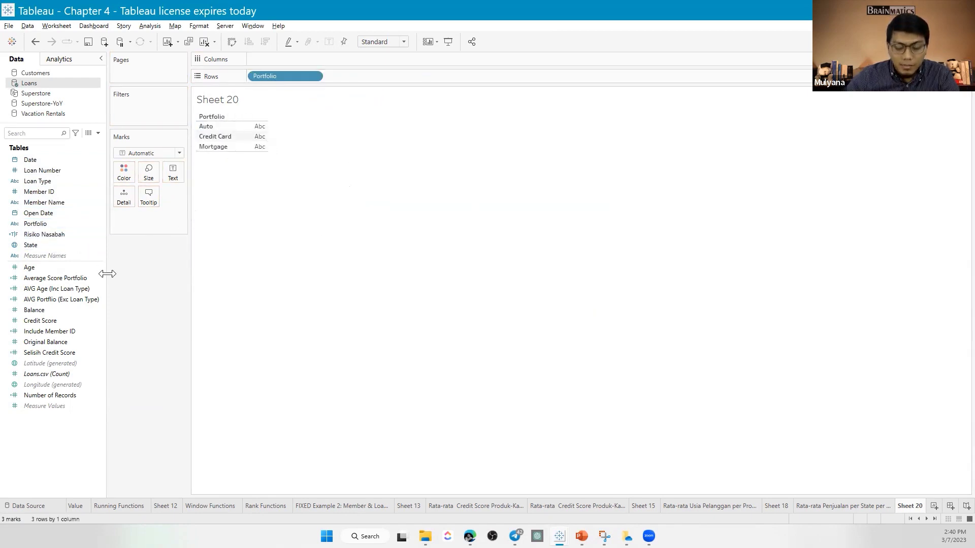
{"action": "left_click", "coordinate": [61, 281]}
{"action": "left_click", "coordinate": [34, 235]}
{"action": "left_click", "coordinate": [32, 226], "text": "ctrl"}
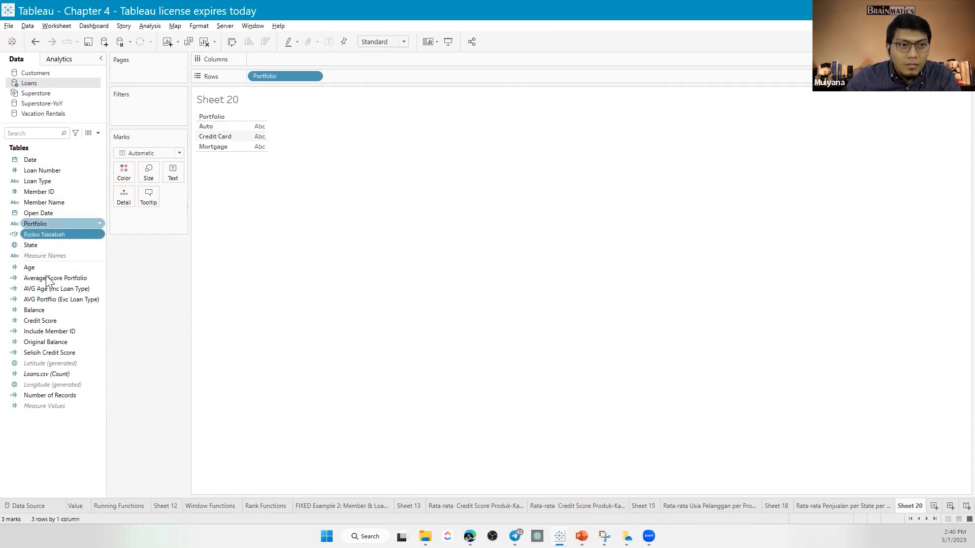
{"action": "left_click", "coordinate": [66, 224], "text": "ctrl"}
{"action": "left_click", "coordinate": [79, 215], "text": "ctrl"}
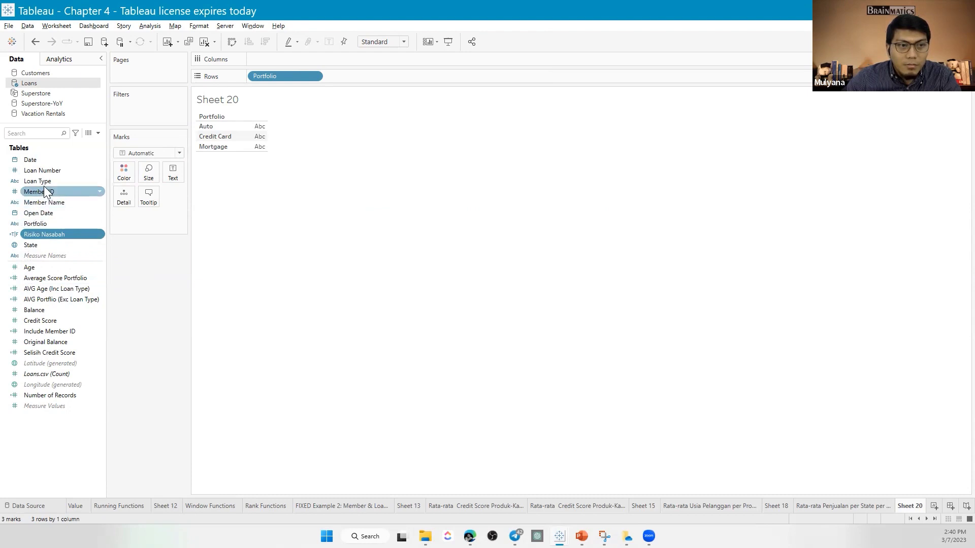
Add all Member ID members to the columns and aggregate the field as Count (Distinct).
{"action": "left_click_drag", "start_coordinate": [42, 191], "coordinate": [264, 56]}
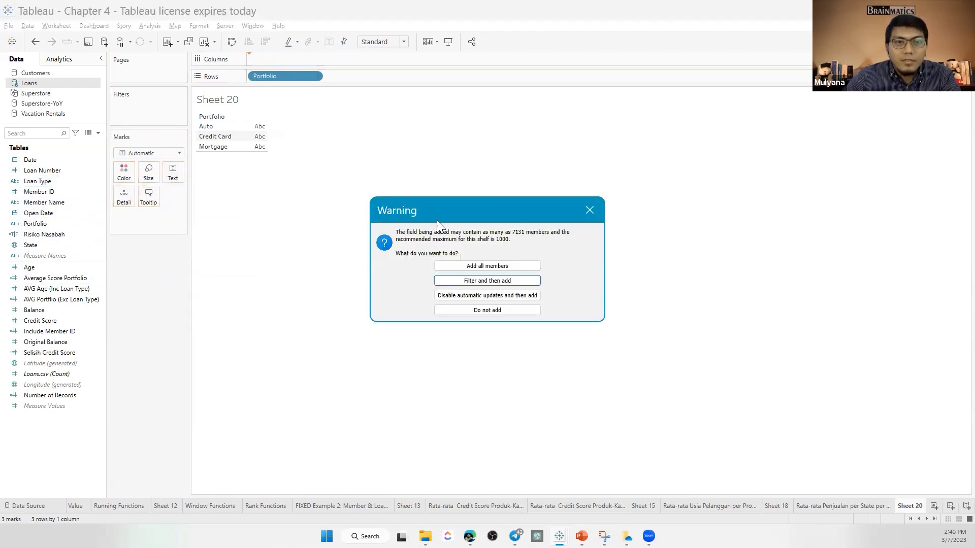
{"action": "left_click", "coordinate": [489, 266]}
{"action": "right_click", "coordinate": [289, 60]}
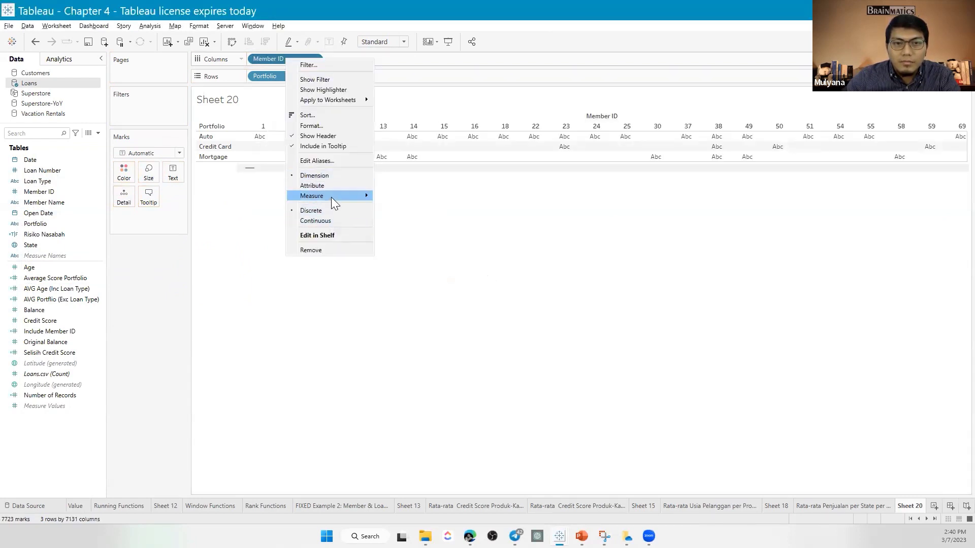
{"action": "mouse_move", "coordinate": [331, 198]}
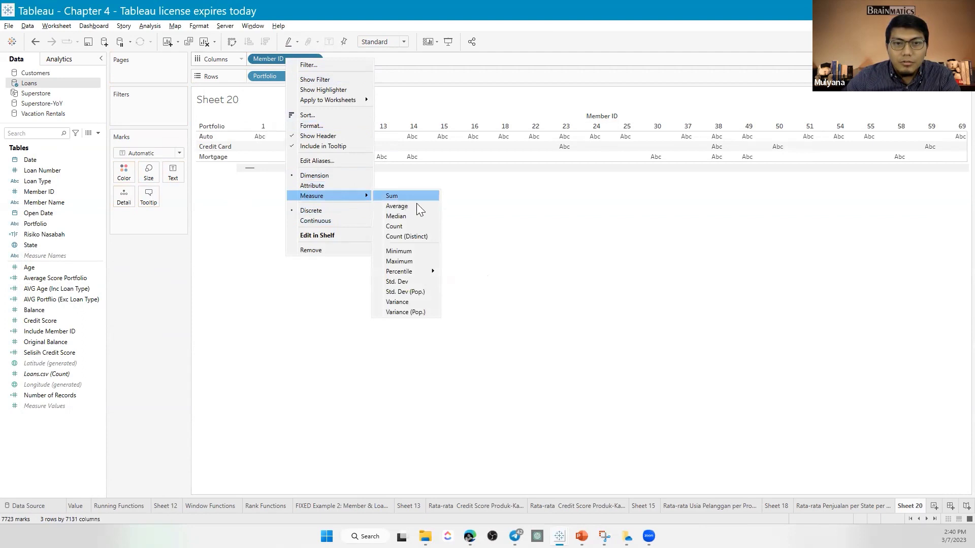
{"action": "left_click", "coordinate": [393, 236]}
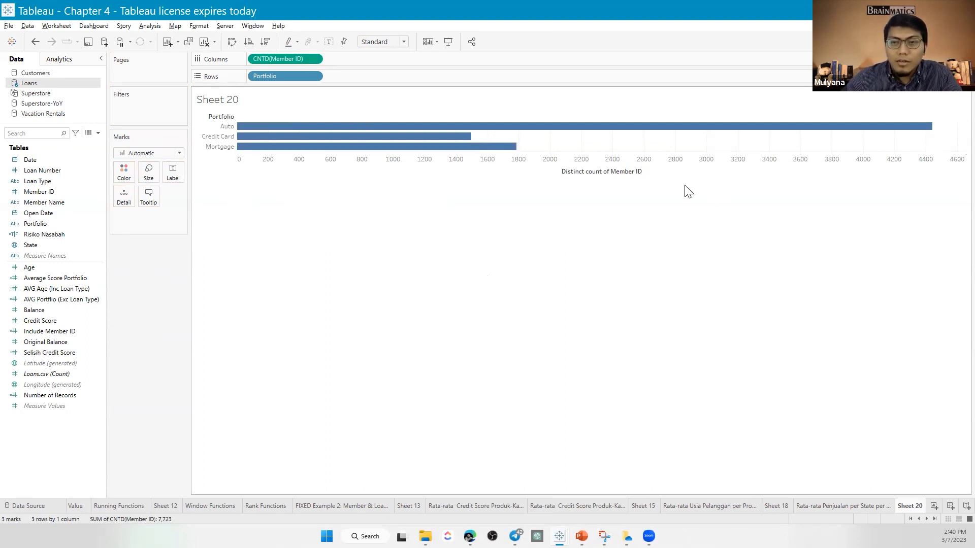
Sort the portfolios in descending order by distinct Member ID count and color the bars by Risiko Nasabah.
{"action": "left_click", "coordinate": [648, 172]}
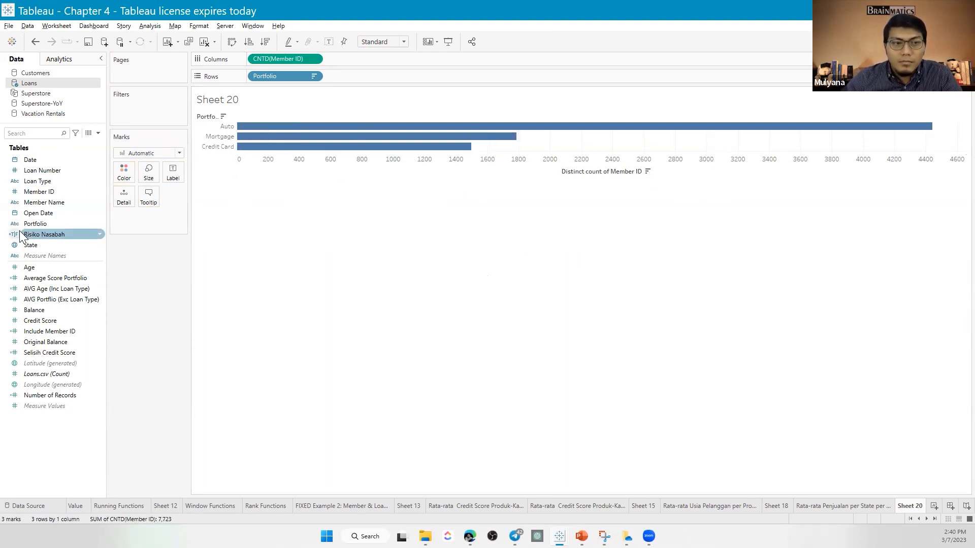
{"action": "left_click_drag", "start_coordinate": [41, 237], "coordinate": [124, 171]}
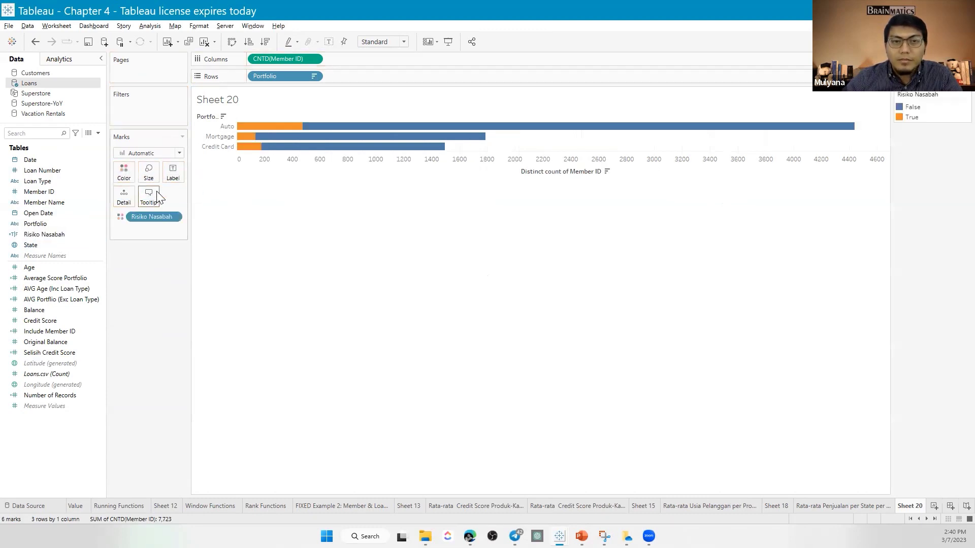
{"action": "mouse_move", "coordinate": [293, 131]}
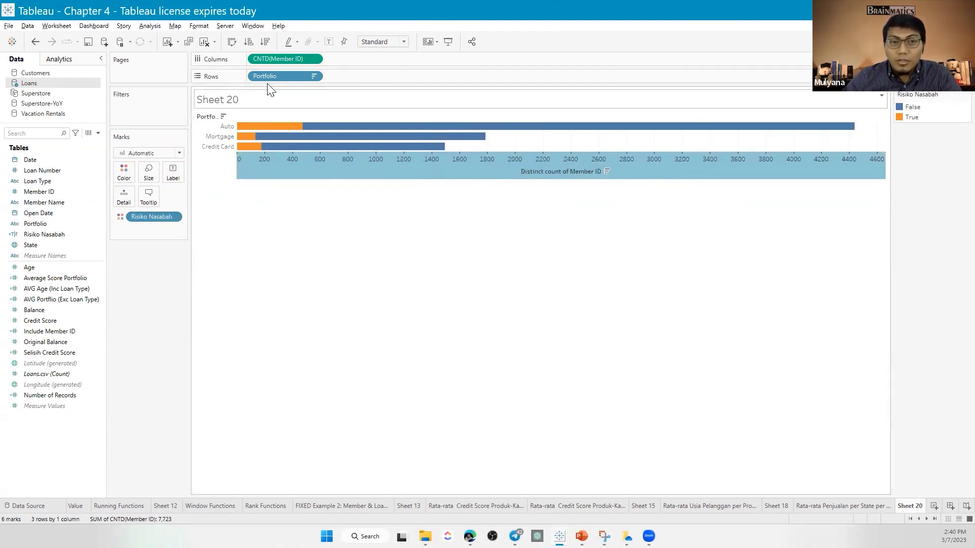
Convert the distinct Member ID count to a Percent of Total table calculation computed using Risiko Nasabah.
{"action": "right_click", "coordinate": [278, 56]}
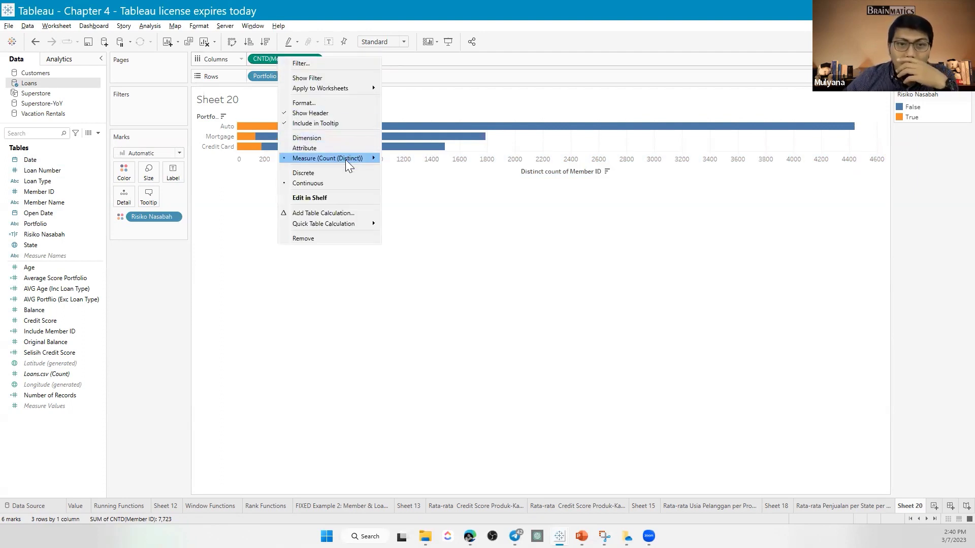
{"action": "mouse_move", "coordinate": [343, 161]}
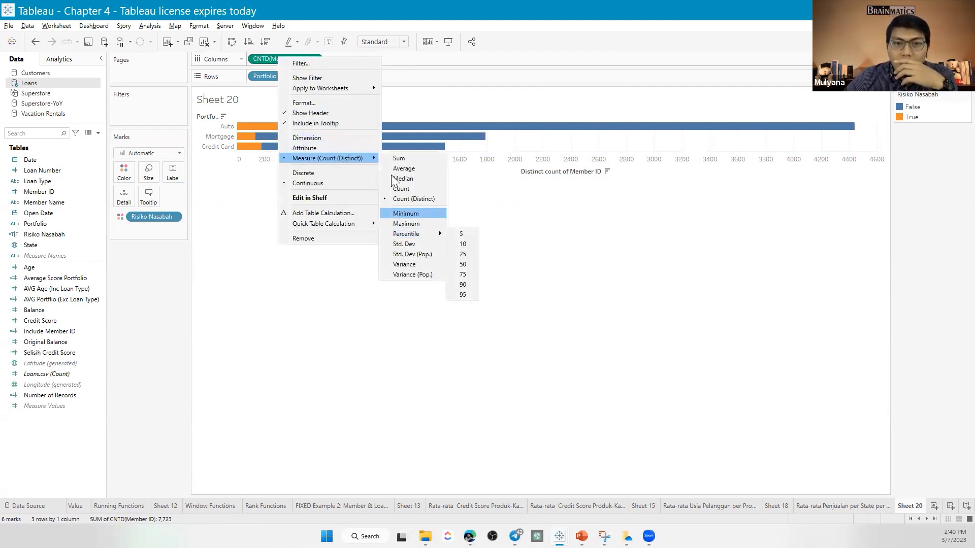
{"action": "mouse_move", "coordinate": [356, 224]}
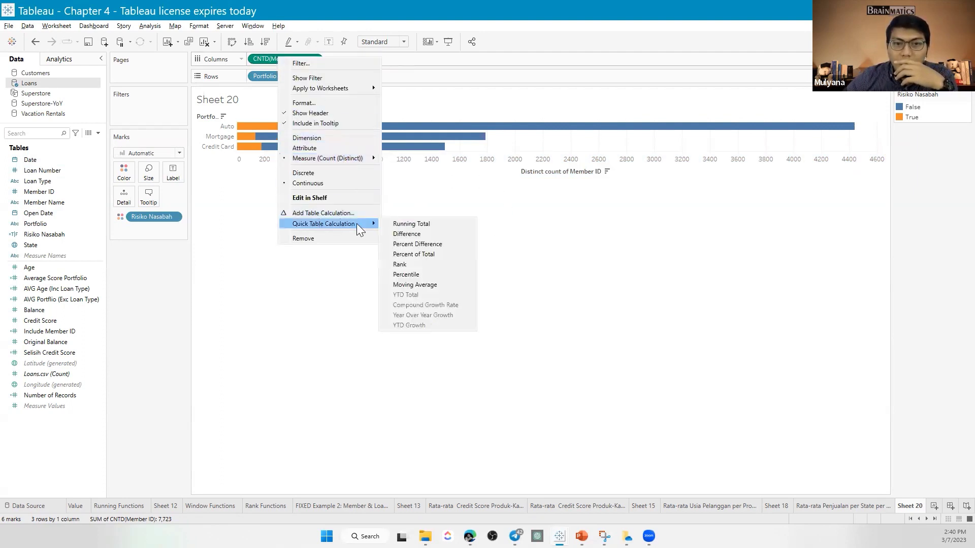
{"action": "left_click", "coordinate": [423, 254]}
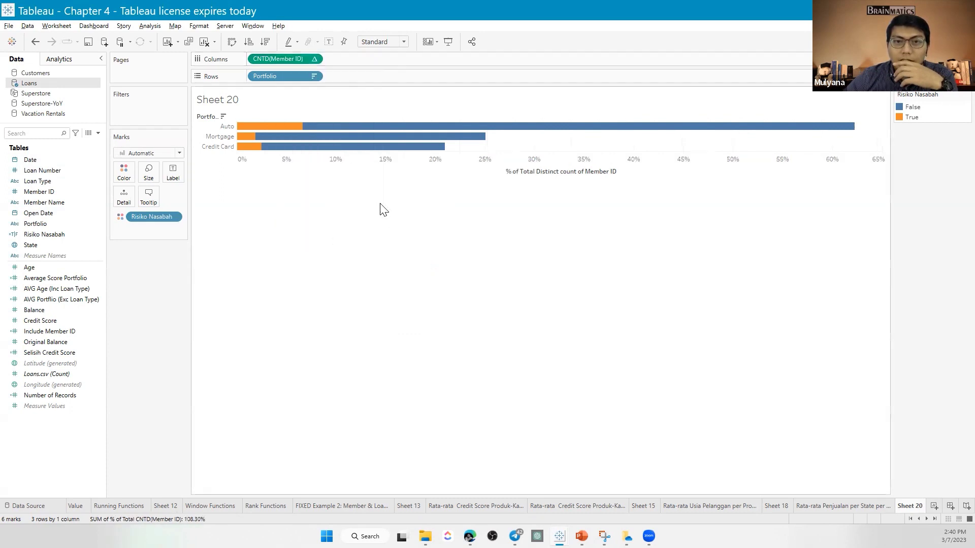
{"action": "left_click", "coordinate": [309, 63]}
{"action": "mouse_move", "coordinate": [404, 208]}
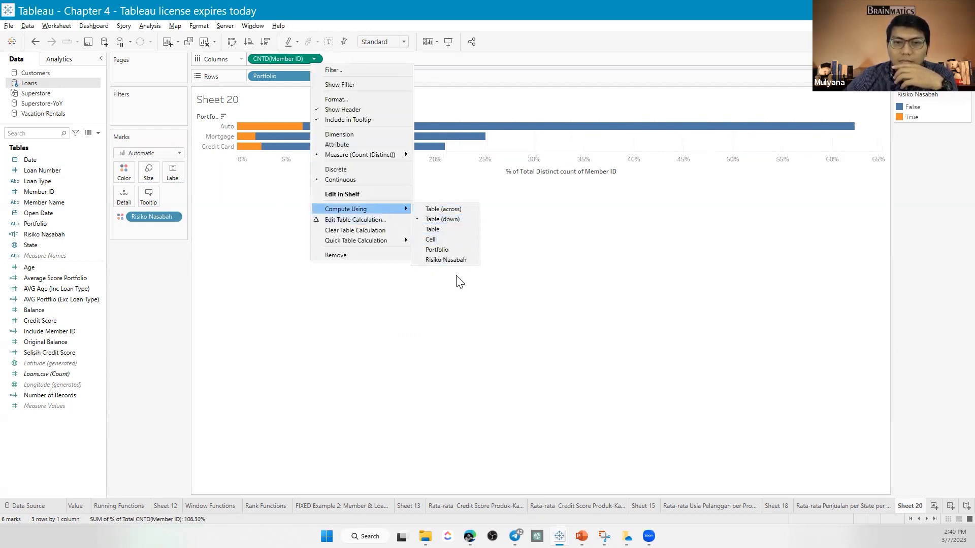
{"action": "left_click", "coordinate": [446, 260]}
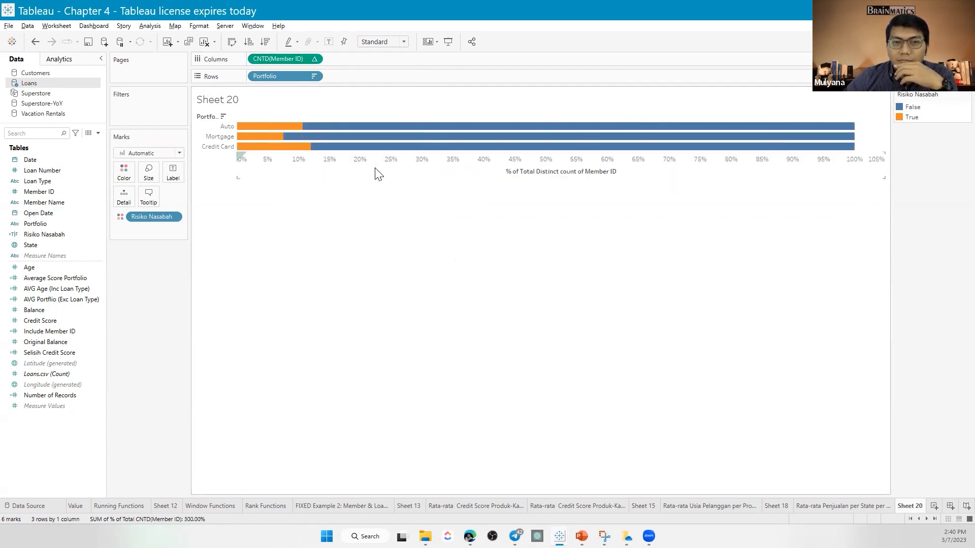
Make the portfolio rows taller and label each bar segment with its percent of total distinct Member ID.
{"action": "mouse_move", "coordinate": [297, 153]}
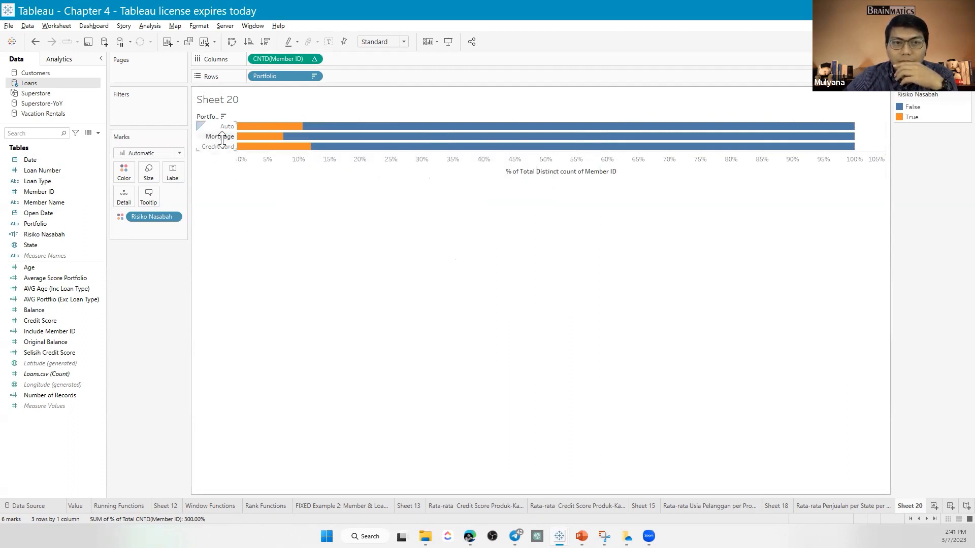
{"action": "left_click_drag", "start_coordinate": [221, 139], "coordinate": [221, 143]}
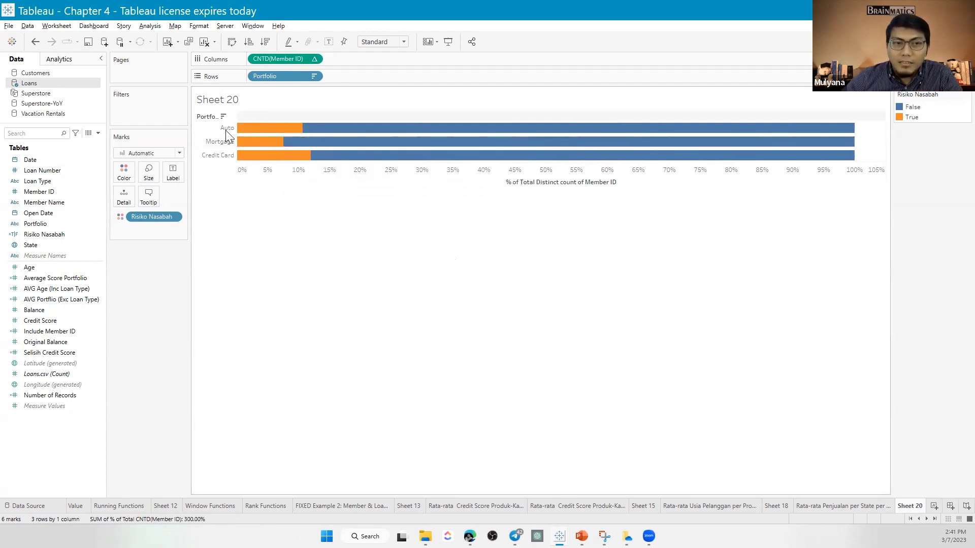
{"action": "left_click_drag", "start_coordinate": [289, 59], "coordinate": [172, 172]}
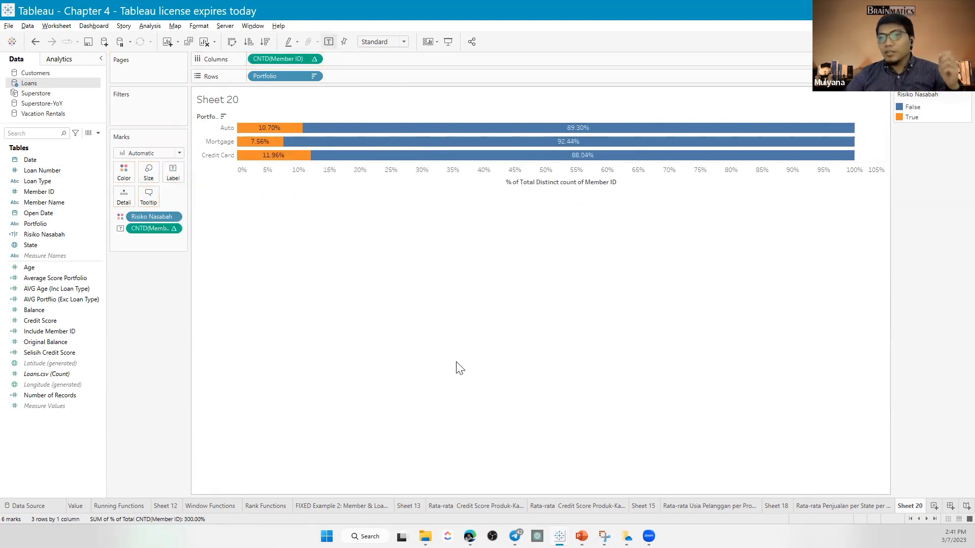
{"action": "key", "text": "ctrl+Up"}
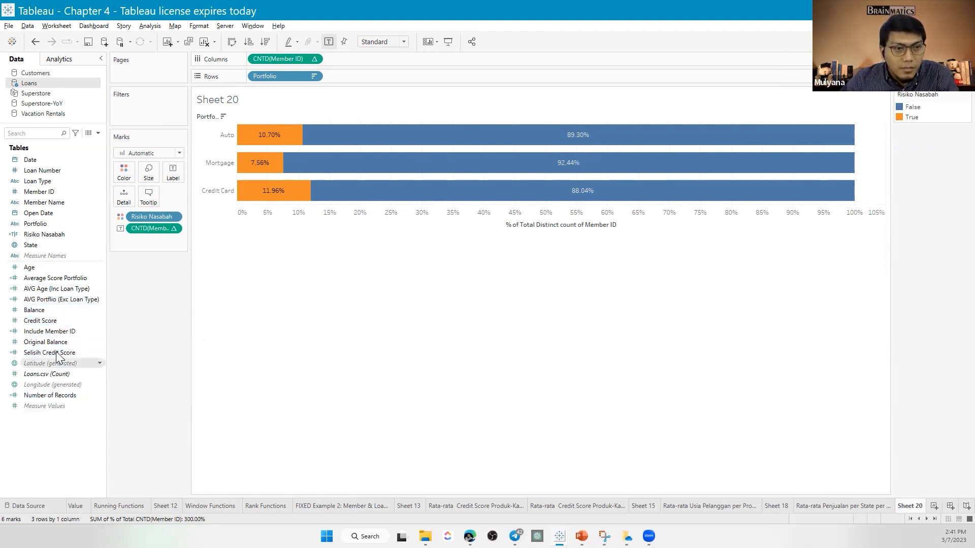
Open the Risiko Nasabah calculation and review its complete FIXED formula.
{"action": "right_click", "coordinate": [34, 237]}
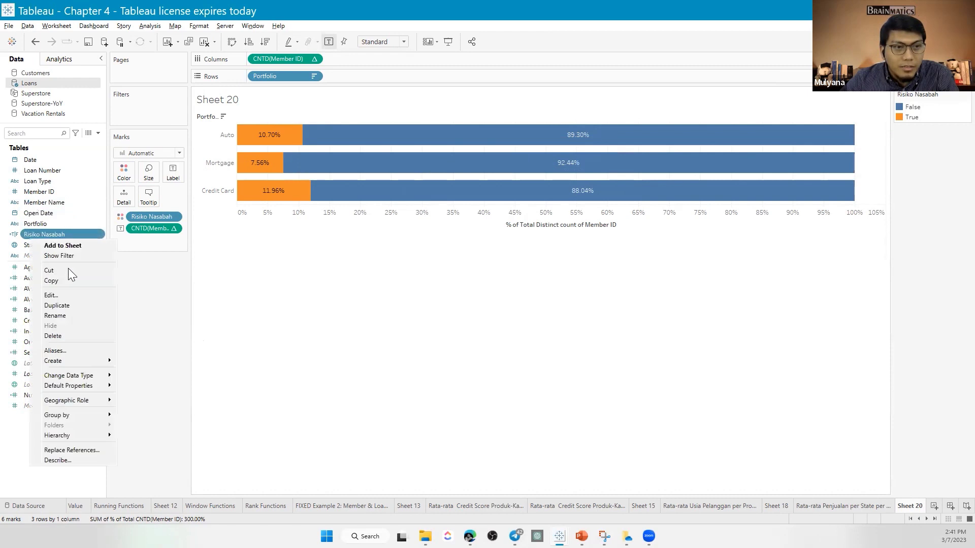
{"action": "left_click", "coordinate": [51, 296]}
{"action": "key", "text": "ctrl+a"}
{"action": "scroll", "coordinate": [512, 305], "scroll_direction": "up", "scroll_amount": 2}
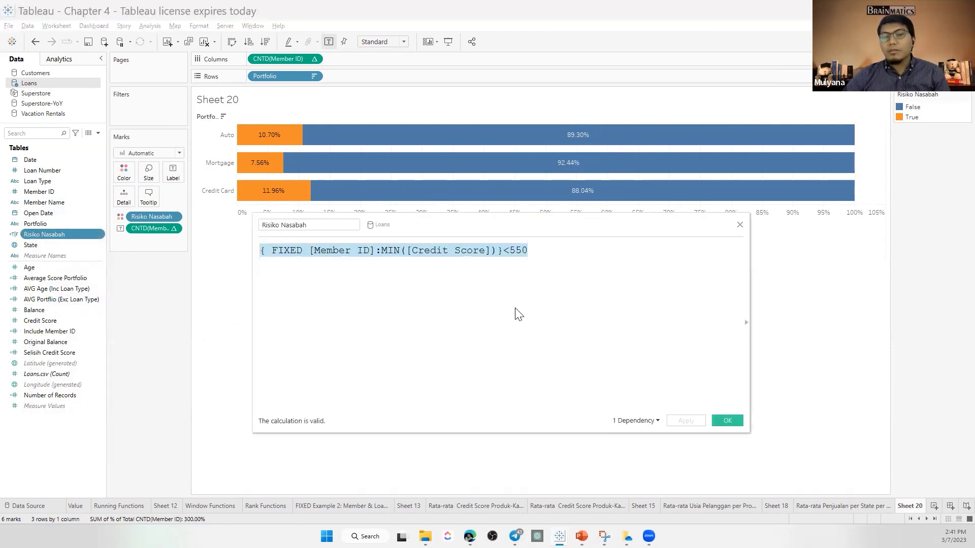
{"action": "left_click", "coordinate": [536, 281]}
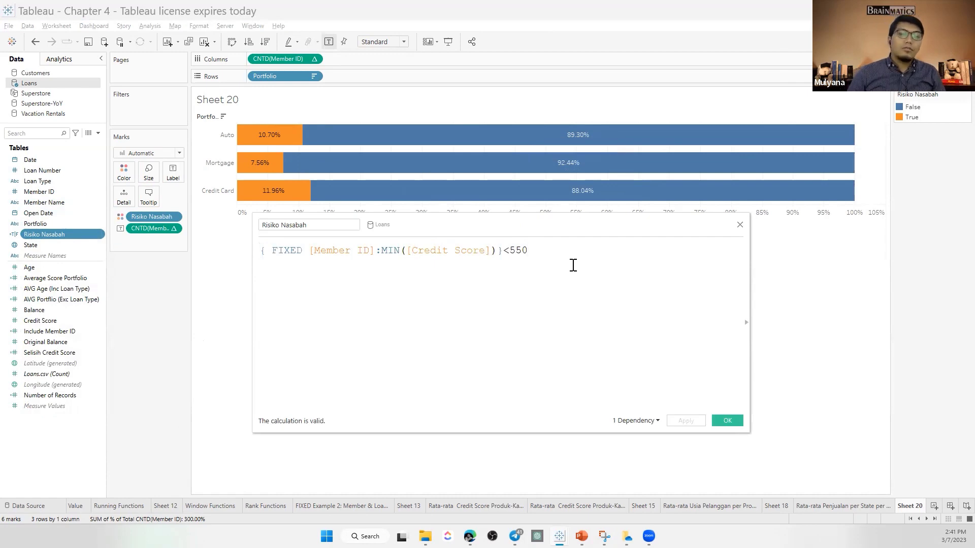
Switch to the PowerPoint slide show and read from the LOD Example (Fixed) slide through to the Latihan exercise slide.
{"action": "mouse_move", "coordinate": [581, 536]}
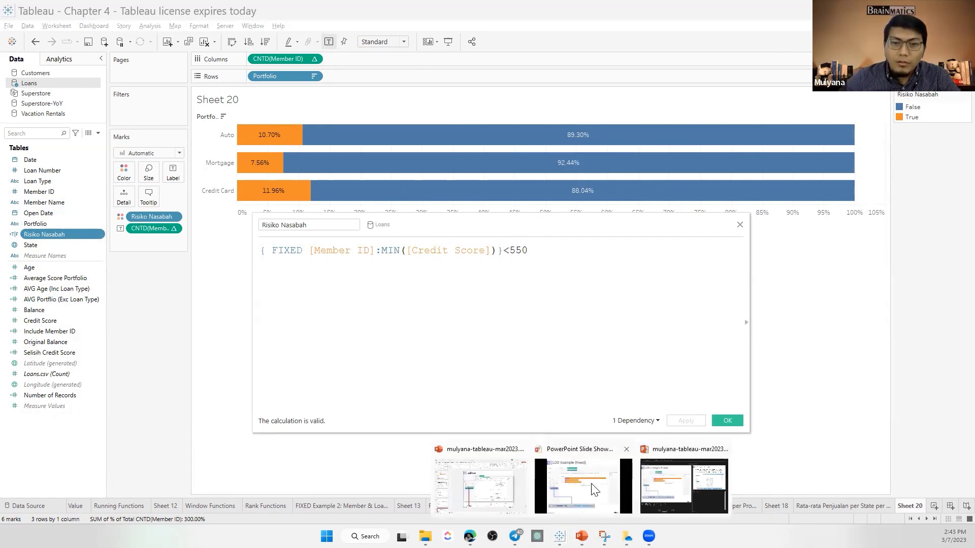
{"action": "left_click", "coordinate": [595, 489]}
{"action": "key", "text": "Right"}
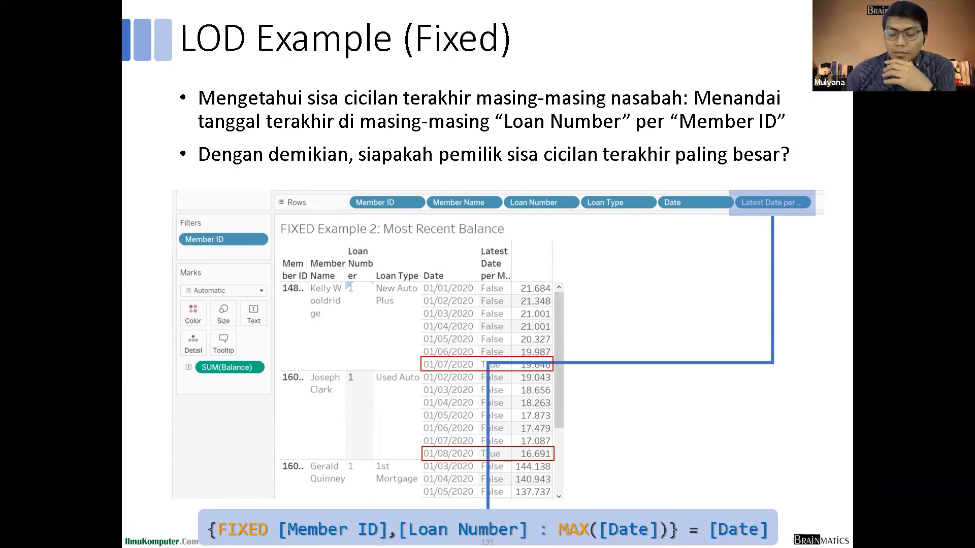
{"action": "key", "text": "ctrl"}
{"action": "key", "text": "ctrl"}
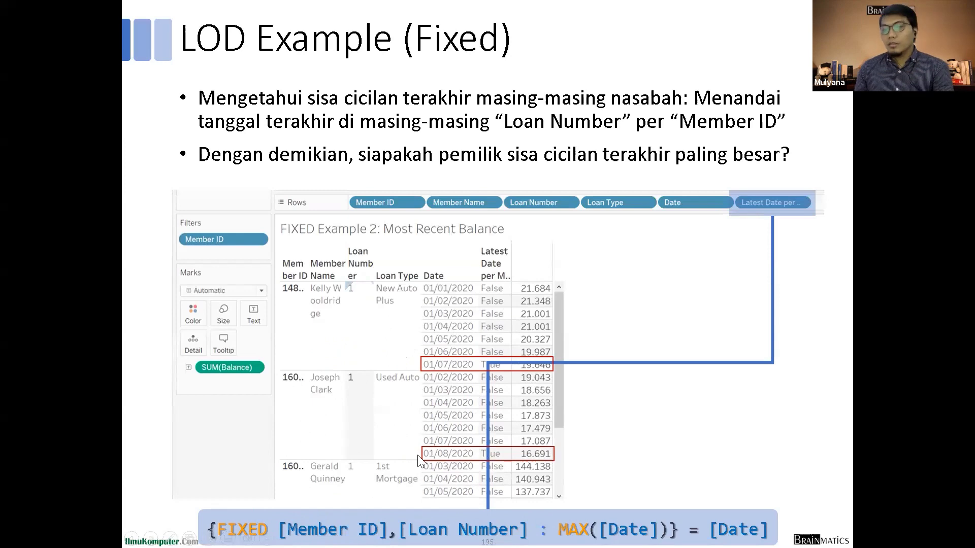
{"action": "key", "text": "Right"}
{"action": "key", "text": "Right"}
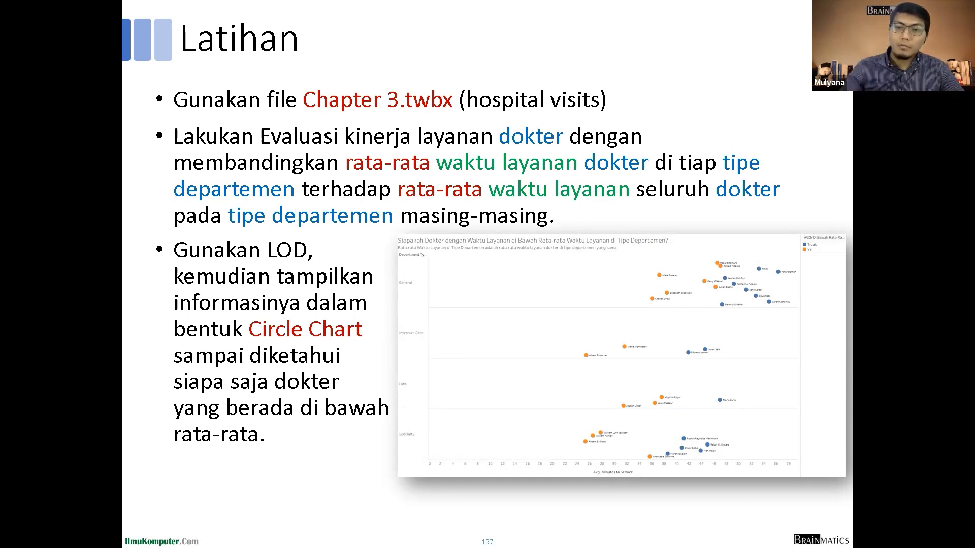
Switch to the Chapter 3 Tableau workbook with the empty Analisis Layanan Dokter worksheet.
{"action": "key", "text": "alt+Tab"}
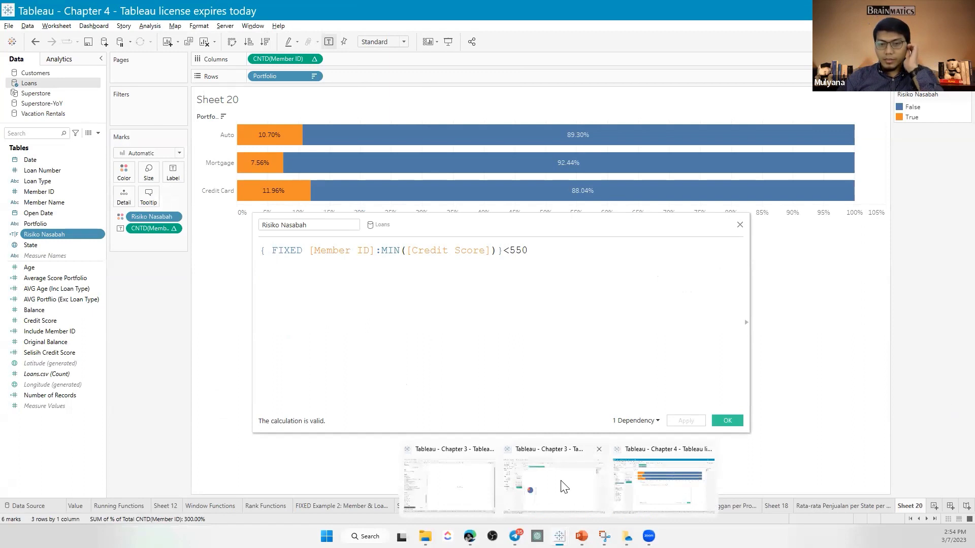
{"action": "left_click", "coordinate": [564, 485]}
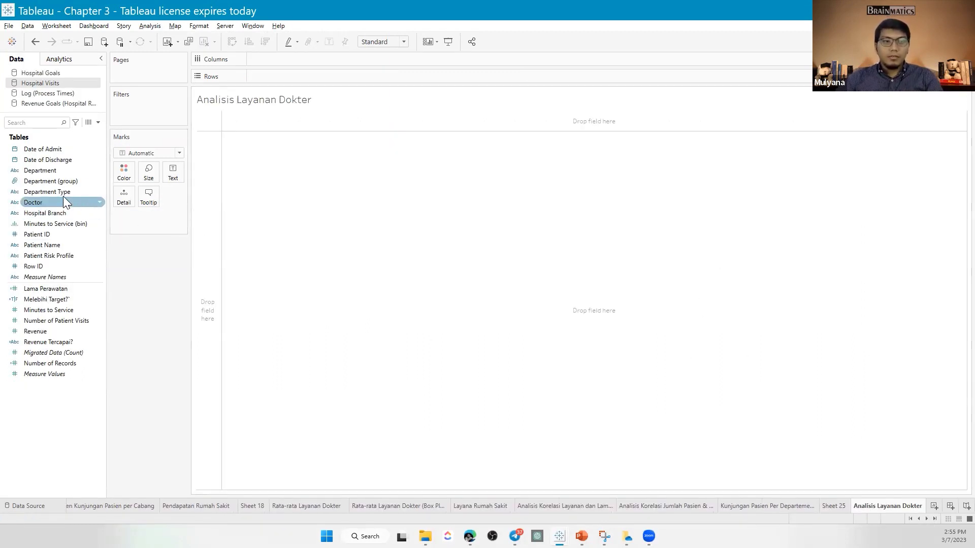
{"action": "left_click", "coordinate": [37, 234]}
{"action": "double_click", "coordinate": [34, 188]}
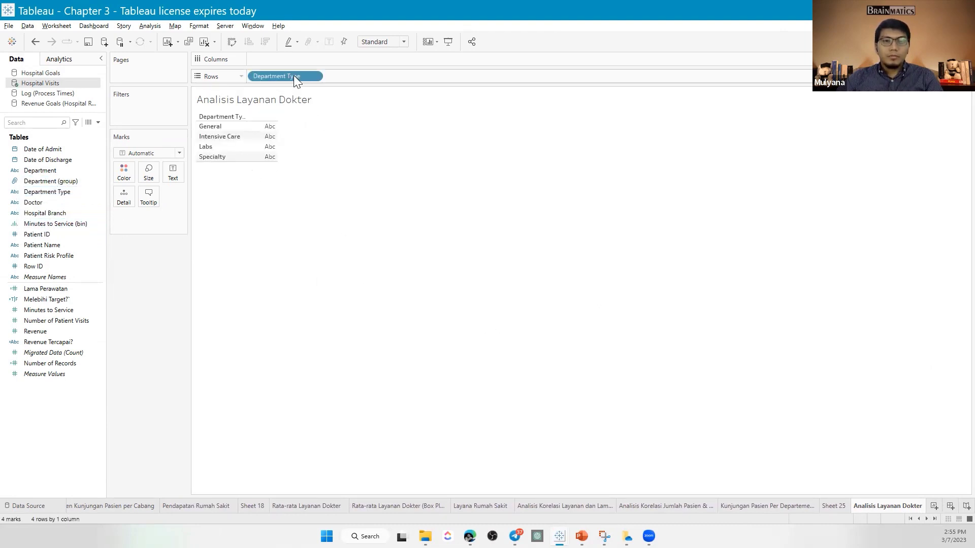
{"action": "left_click_drag", "start_coordinate": [283, 75], "coordinate": [403, 264]}
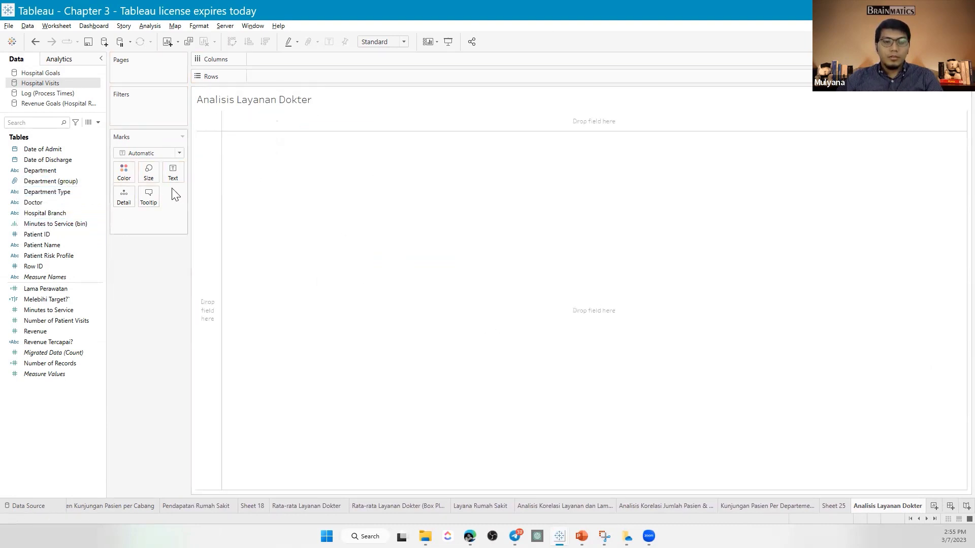
{"action": "left_click", "coordinate": [35, 256]}
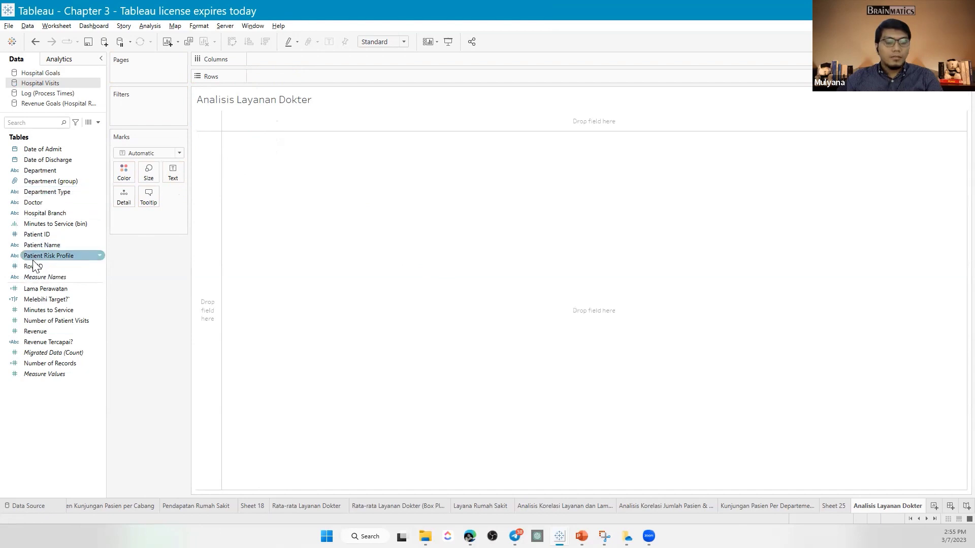
Build a horizontal chart with Department Type on rows and summed Minutes to Service on columns.
{"action": "left_click_drag", "start_coordinate": [46, 193], "coordinate": [400, 170]}
{"action": "left_click", "coordinate": [30, 122]}
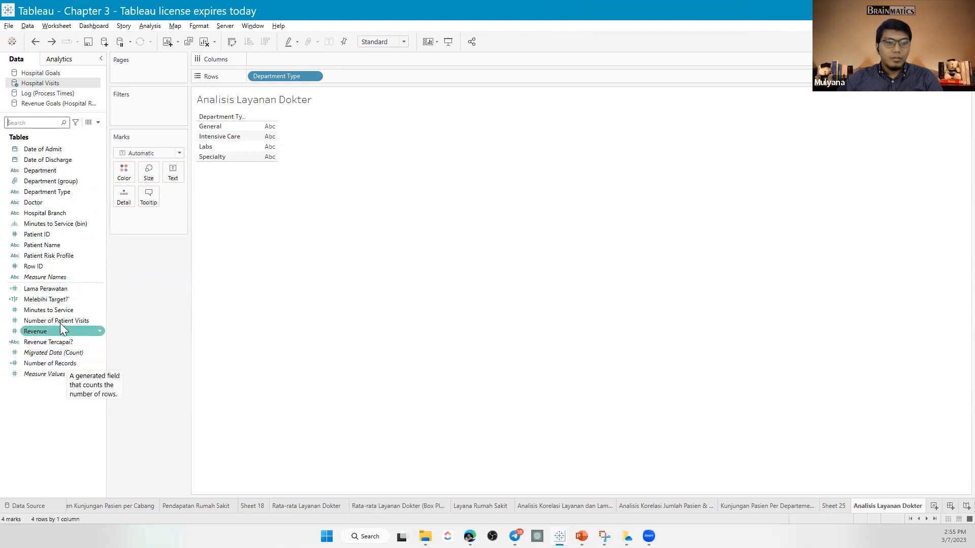
{"action": "double_click", "coordinate": [50, 310]}
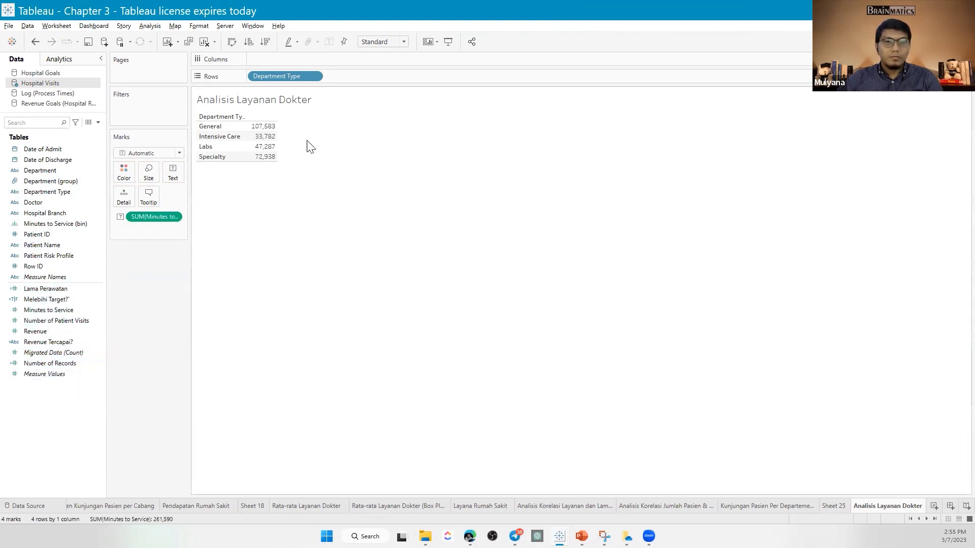
{"action": "left_click_drag", "start_coordinate": [155, 217], "coordinate": [285, 58]}
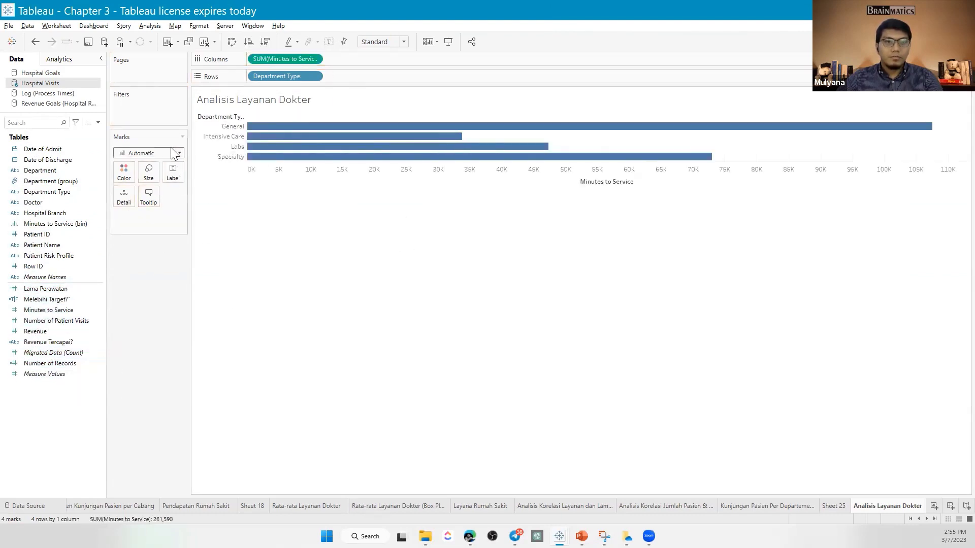
Show the marks as slightly larger circles and fit the chart to Entire View.
{"action": "left_click", "coordinate": [178, 153]}
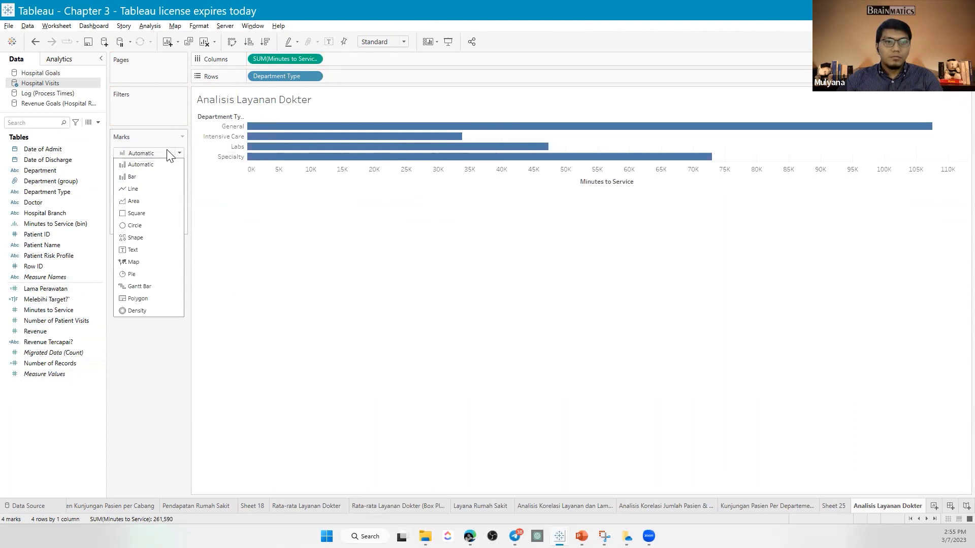
{"action": "left_click", "coordinate": [136, 225]}
{"action": "left_click", "coordinate": [404, 42]}
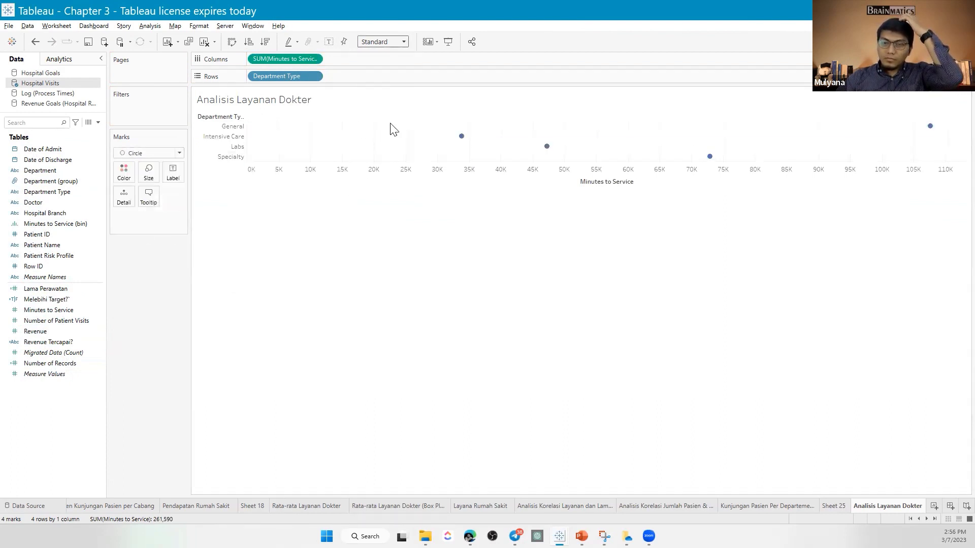
{"action": "left_click", "coordinate": [147, 173]}
{"action": "left_click", "coordinate": [149, 173]}
{"action": "left_click_drag", "start_coordinate": [167, 197], "coordinate": [180, 199]}
{"action": "left_click", "coordinate": [59, 245]}
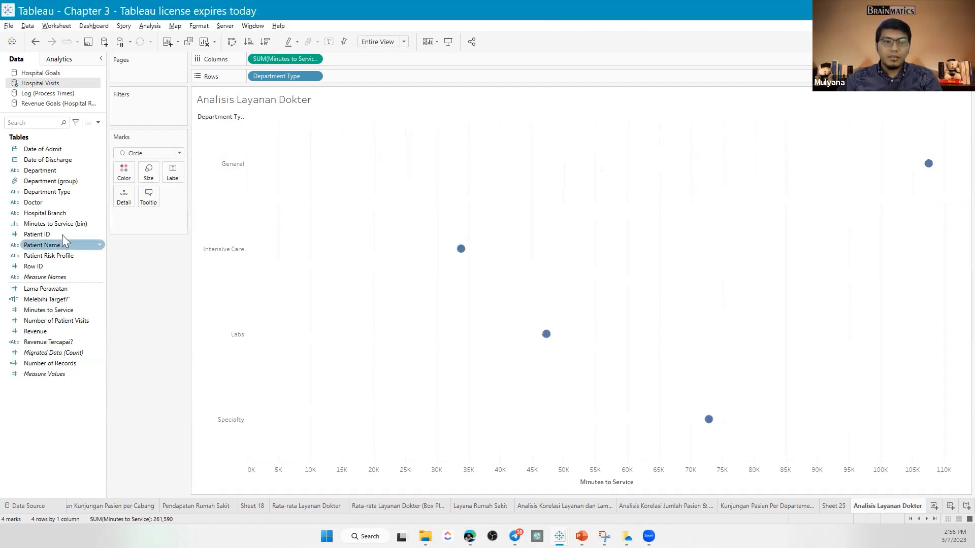
Break the circles down by Doctor as detail and aggregate Minutes to Service as an average.
{"action": "left_click_drag", "start_coordinate": [45, 202], "coordinate": [124, 196]}
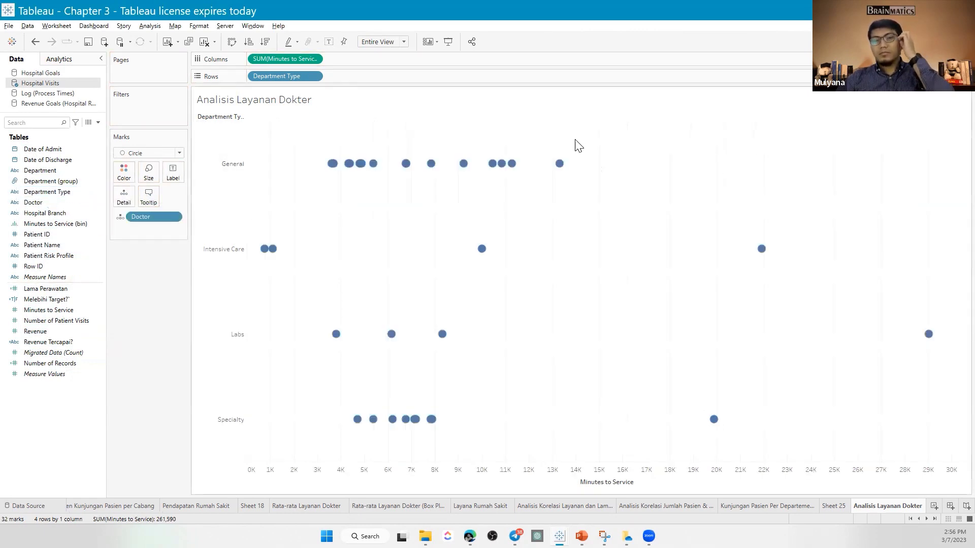
{"action": "right_click", "coordinate": [270, 58]}
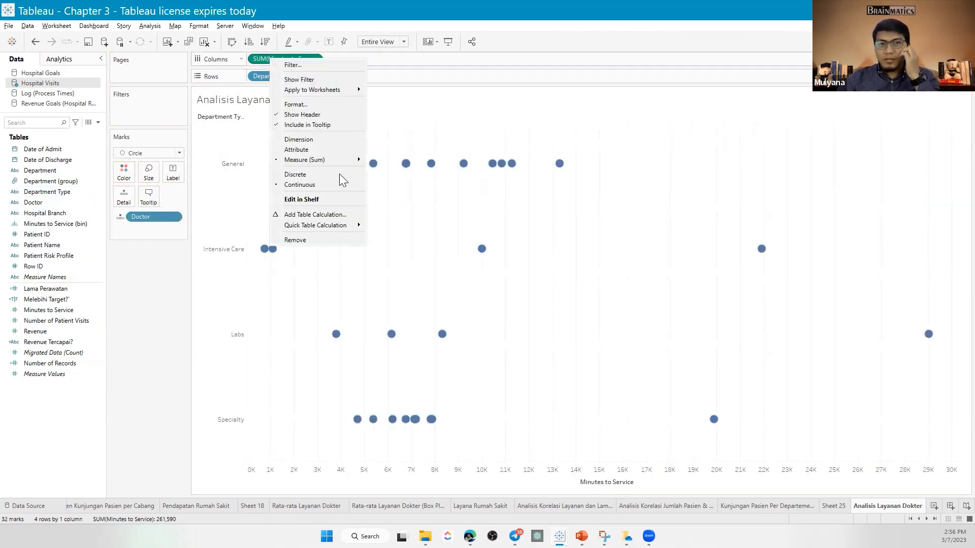
{"action": "left_click", "coordinate": [315, 149]}
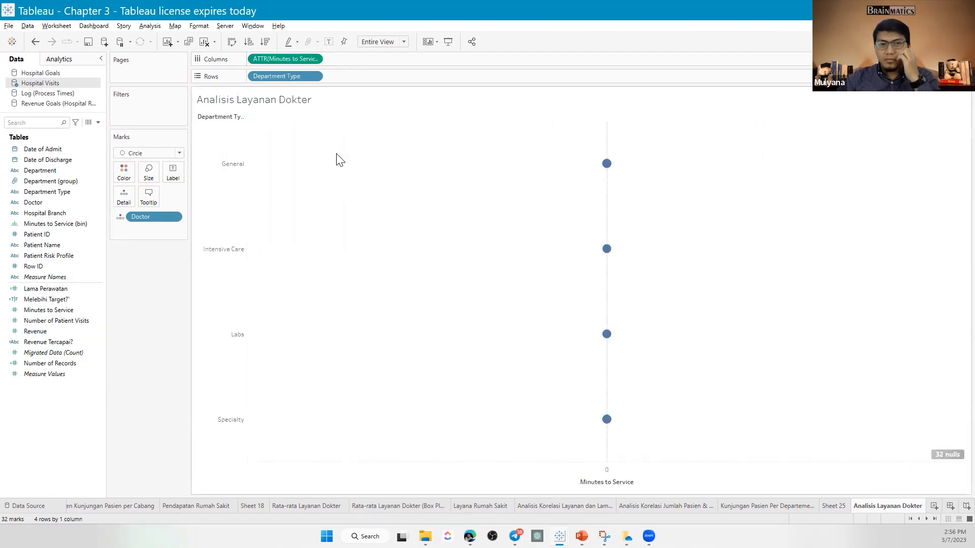
{"action": "right_click", "coordinate": [288, 58]}
{"action": "mouse_move", "coordinate": [336, 161]}
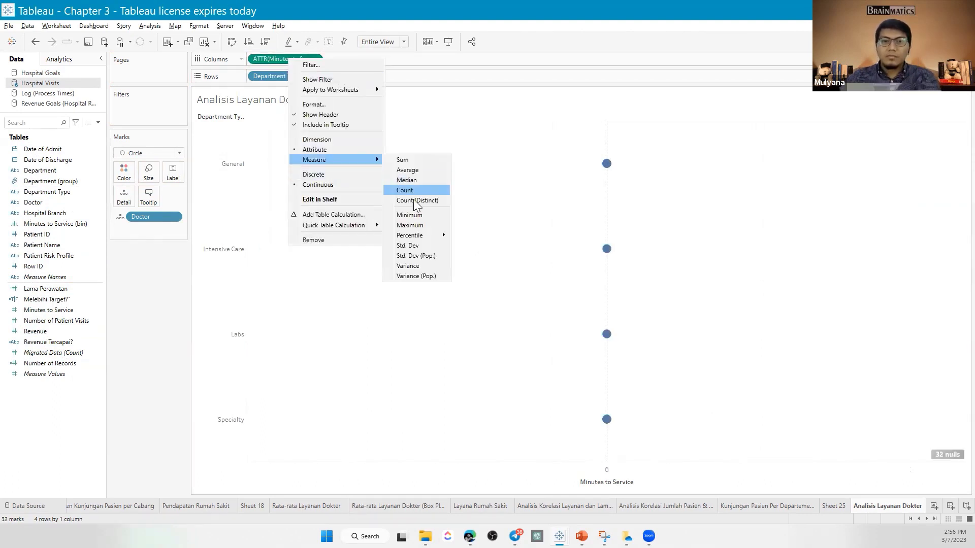
{"action": "left_click", "coordinate": [412, 170]}
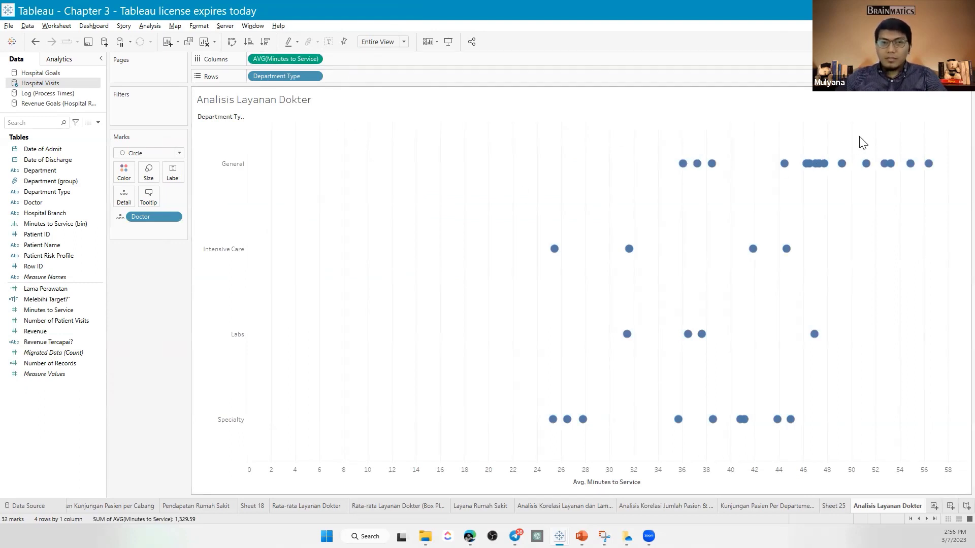
{"action": "left_click", "coordinate": [66, 61]}
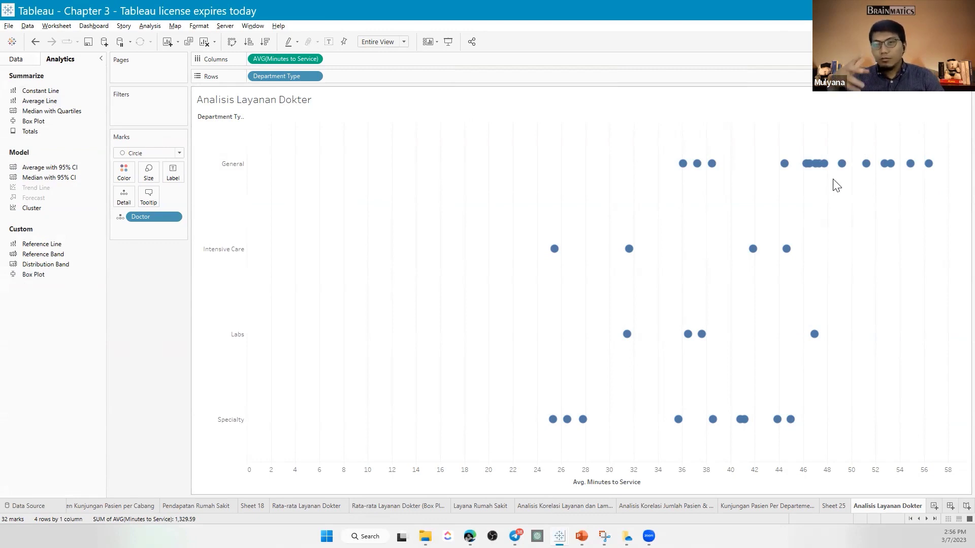
{"action": "mouse_move", "coordinate": [812, 164]}
{"action": "mouse_move", "coordinate": [843, 161]}
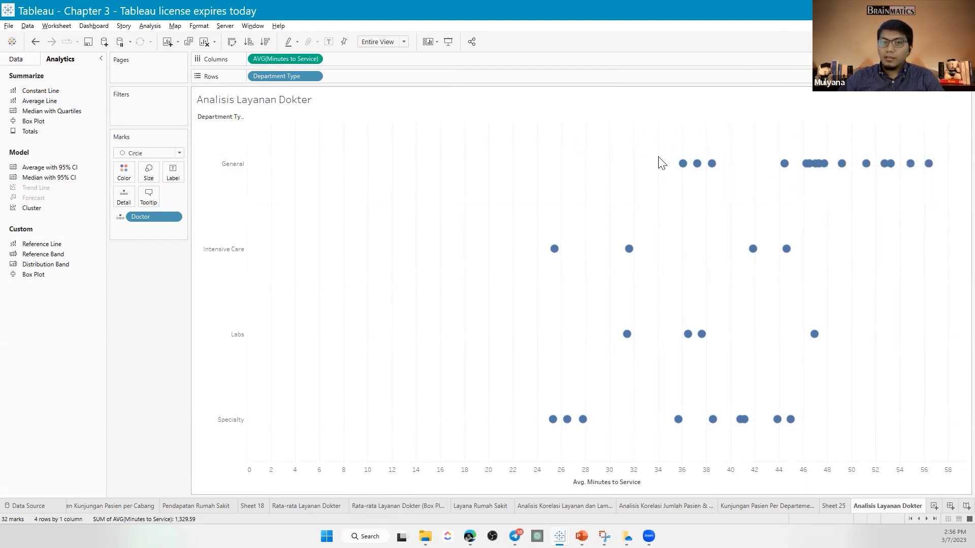
{"action": "left_click", "coordinate": [16, 59]}
Create a calculated field in Hospital Visits named "Rata-rata Layanan per Departemen Type".
{"action": "right_click", "coordinate": [42, 396]}
{"action": "left_click", "coordinate": [122, 401]}
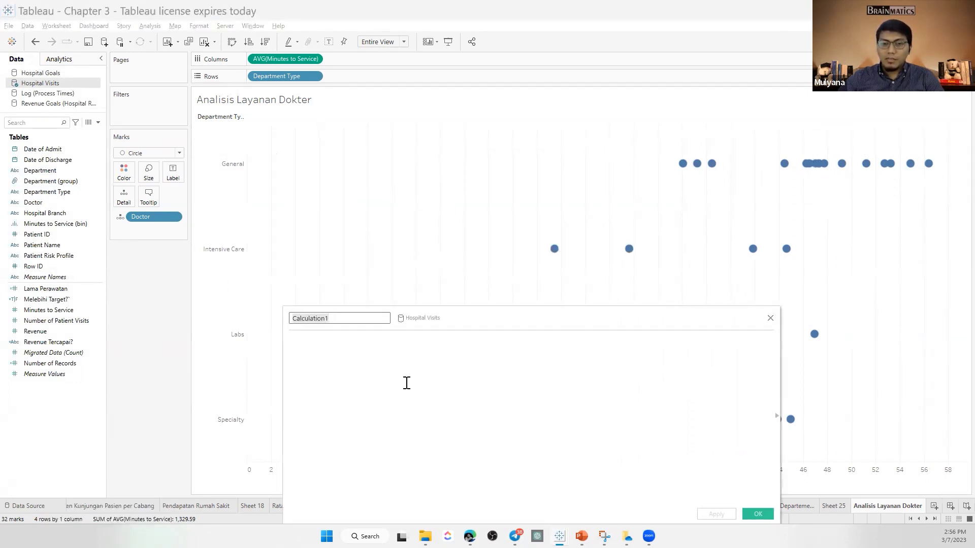
{"action": "left_click", "coordinate": [352, 320]}
{"action": "key", "text": "BackSpace"}
{"action": "key", "text": "BackSpace"}
{"action": "key", "text": "BackSpace"}
{"action": "key", "text": "BackSpace"}
{"action": "key", "text": "BackSpace"}
{"action": "key", "text": "BackSpace"}
{"action": "key", "text": "BackSpace"}
{"action": "key", "text": "BackSpace"}
{"action": "key", "text": "BackSpace"}
{"action": "key", "text": "BackSpace"}
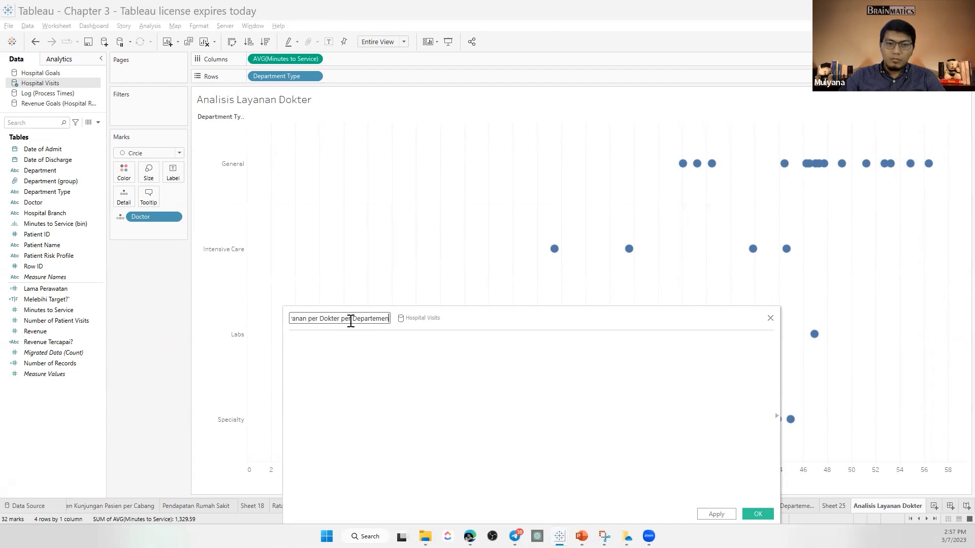
{"action": "left_click_drag", "start_coordinate": [351, 319], "coordinate": [320, 318]}
{"action": "key", "text": "BackSpace"}
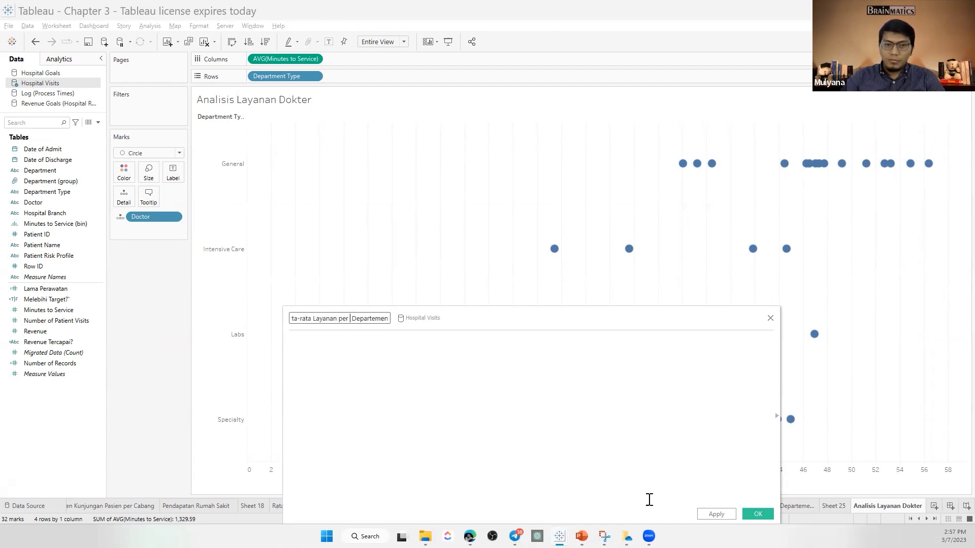
{"action": "key", "text": "BackSpace"}
{"action": "type", "text": "Type"}
{"action": "key", "text": "Tab"}
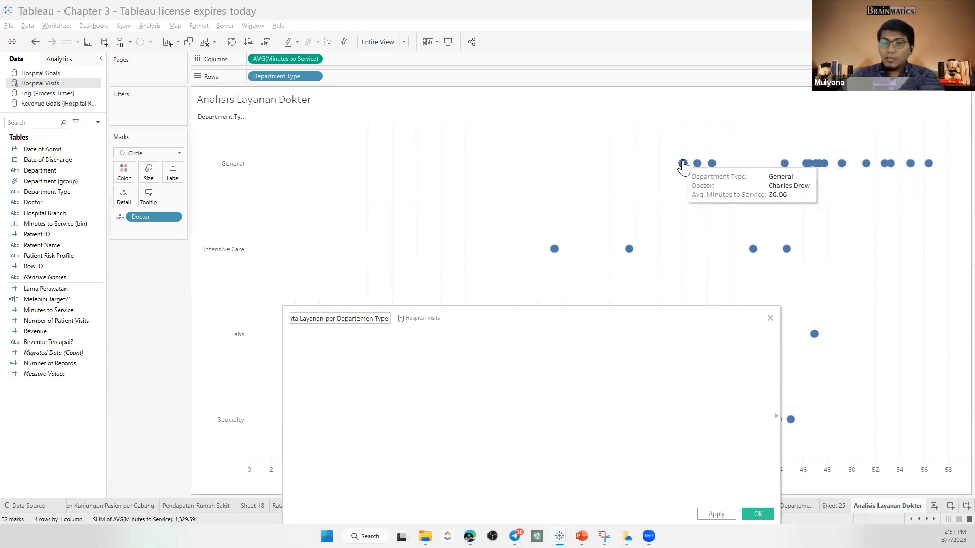
Enter AVG([Minutes to Service]) as the calculation's formula.
{"action": "mouse_move", "coordinate": [911, 190]}
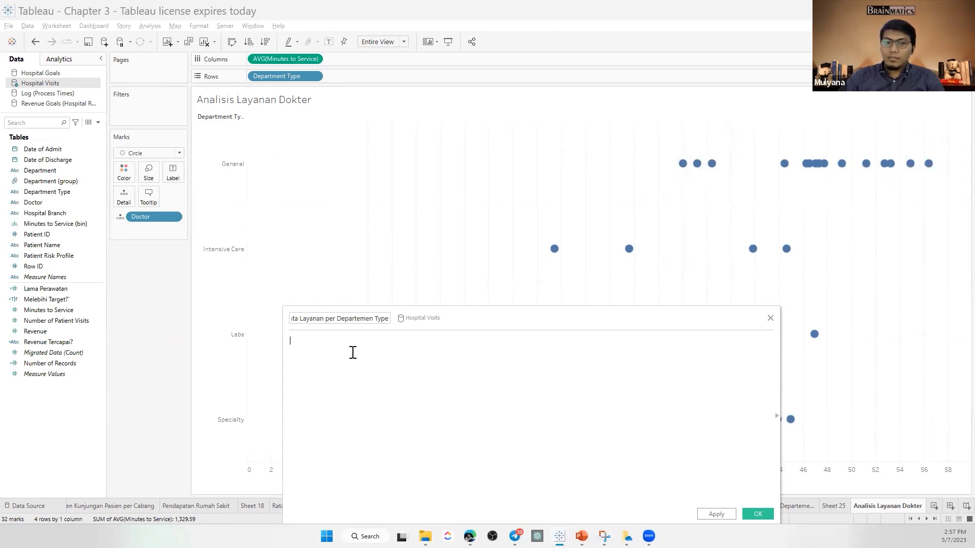
{"action": "type", "text": "avg"}
{"action": "key", "text": "Return"}
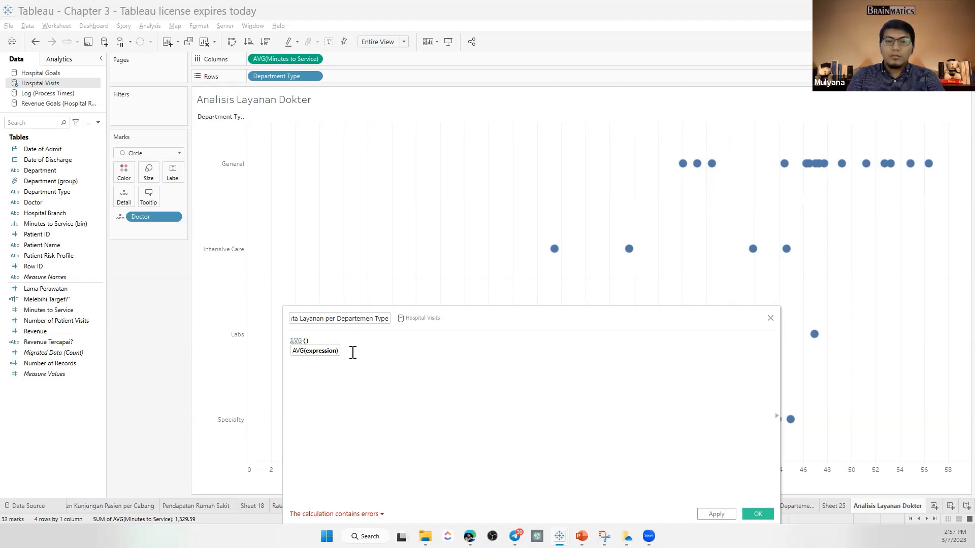
{"action": "type", "text": "min"}
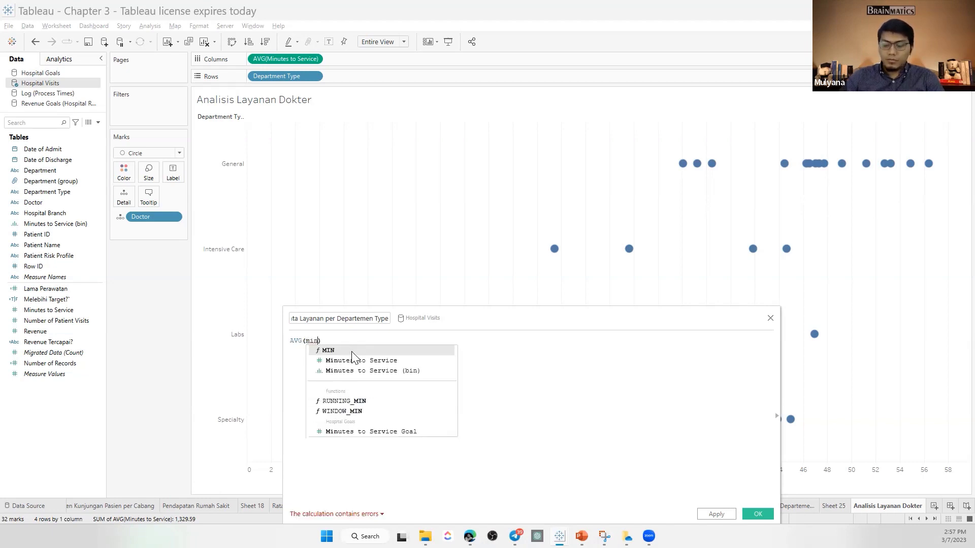
{"action": "key", "text": "Down"}
{"action": "key", "text": "Return"}
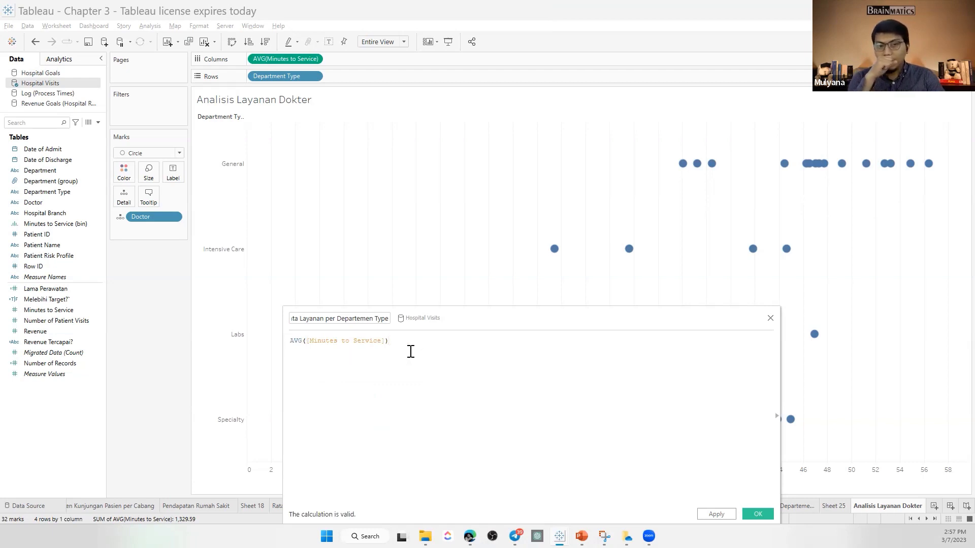
Wrap the average in a per-doctor level of detail expression: { FIXED [Doctor]:AVG([Minutes to Service])}.
{"action": "key", "text": "Home"}
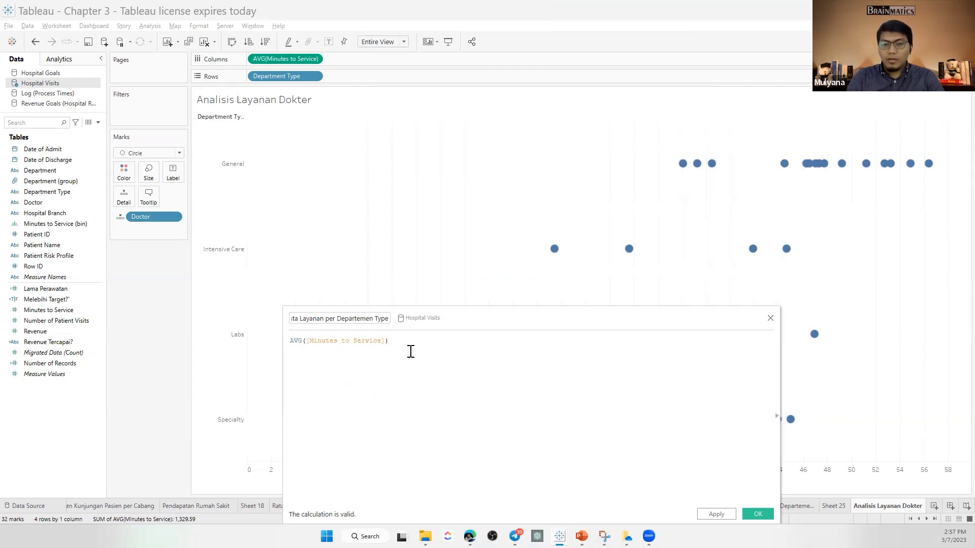
{"action": "type", "text": "fix"}
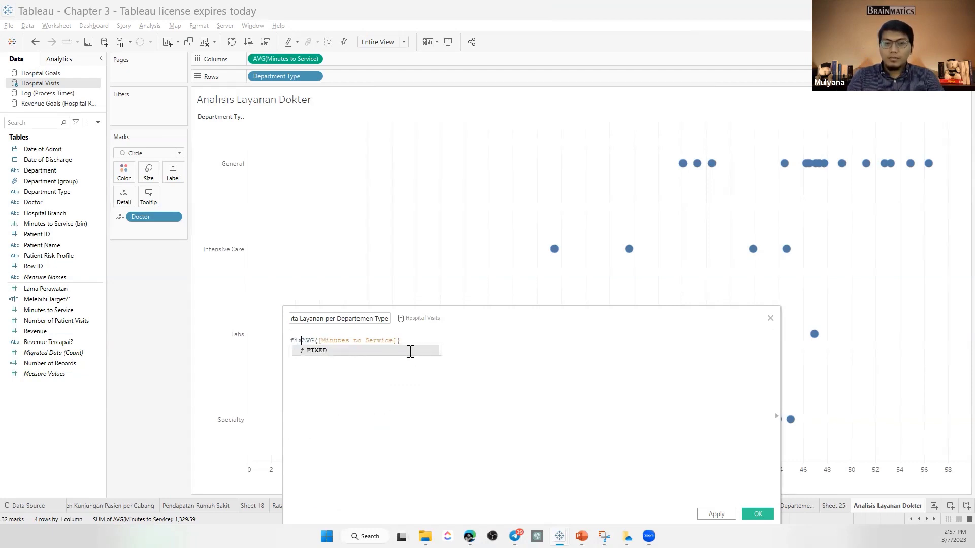
{"action": "key", "text": "Return"}
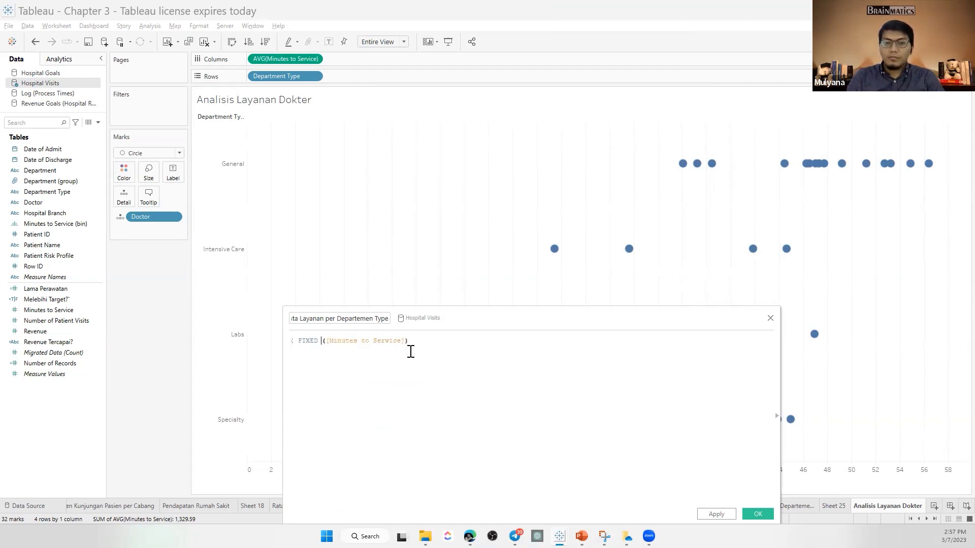
{"action": "type", "text": "d"}
{"action": "key", "text": "BackSpace"}
{"action": "type", "text": "d"}
{"action": "key", "text": "BackSpace"}
{"action": "type", "text": "do"}
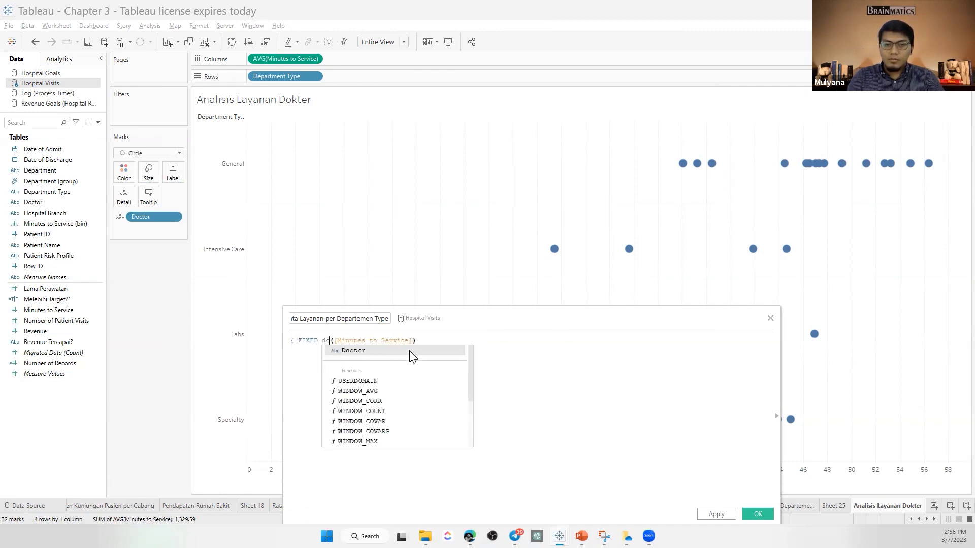
{"action": "left_click", "coordinate": [409, 351]}
{"action": "type", "text": ":s"}
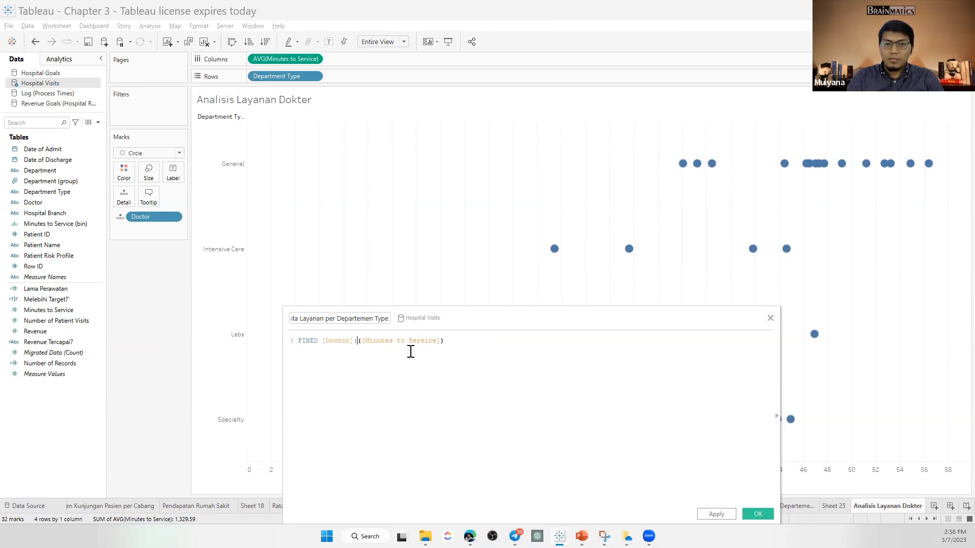
{"action": "type", "text": "vg"}
{"action": "left_click", "coordinate": [409, 350]}
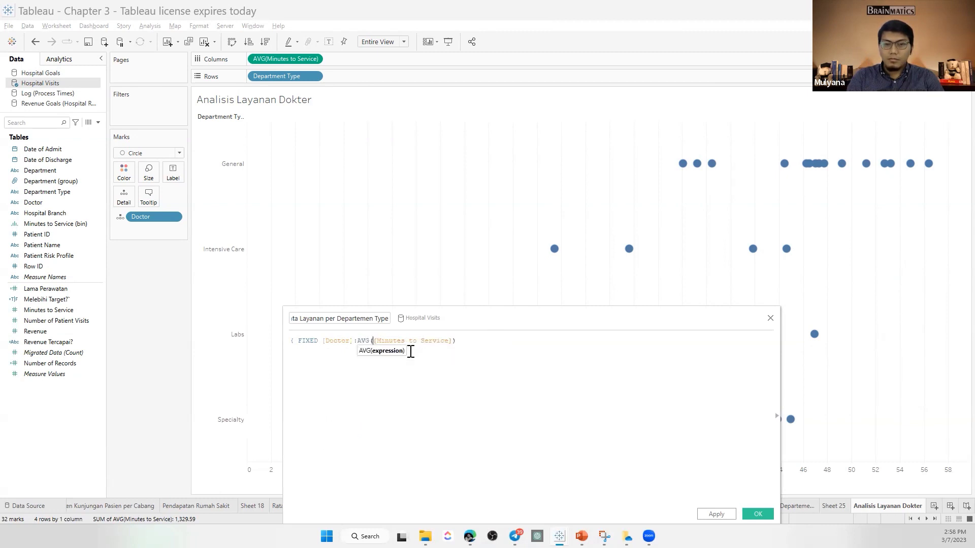
{"action": "type", "text": "}"}
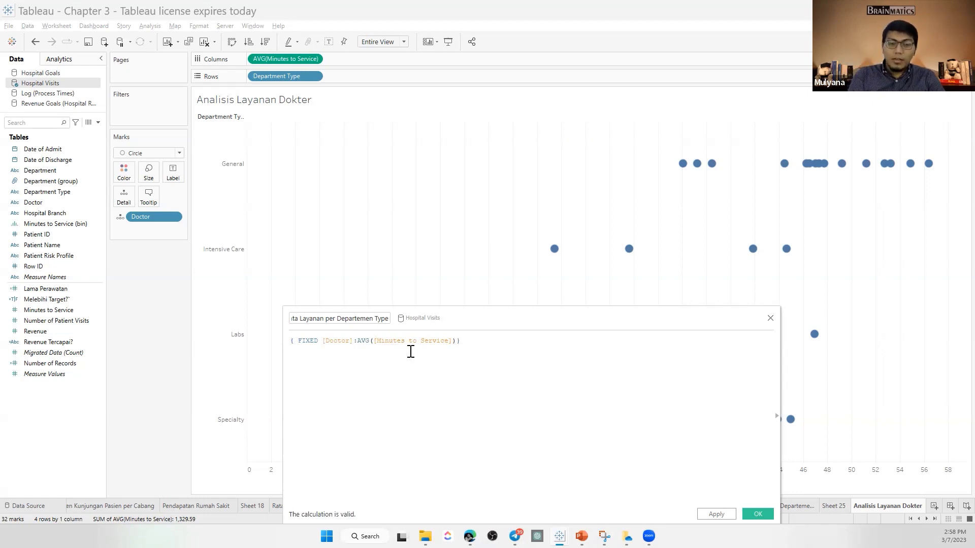
Begin an outer level of detail expression before the per-doctor one: { FIXED [Department Type]:AVG(.
{"action": "type", "text": "{ FIXED "}
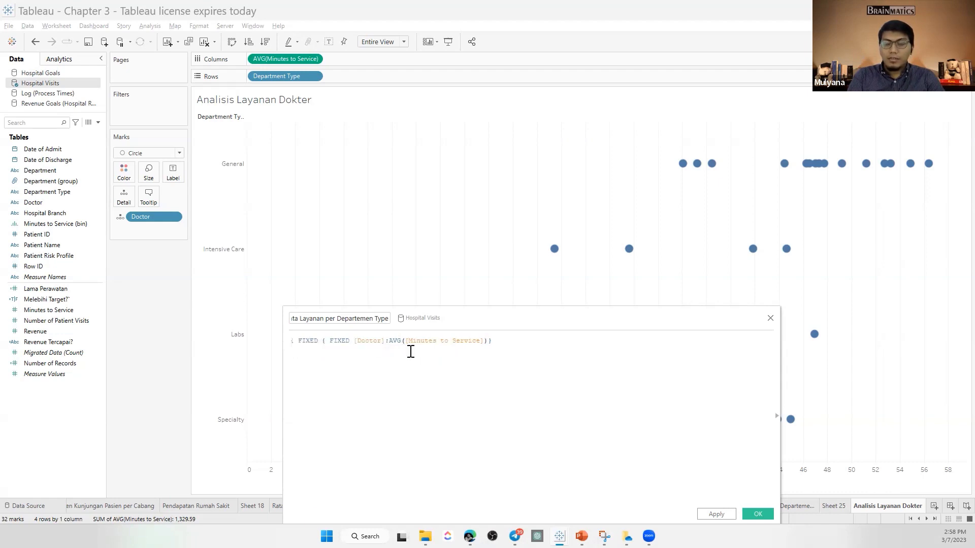
{"action": "type", "text": "av"}
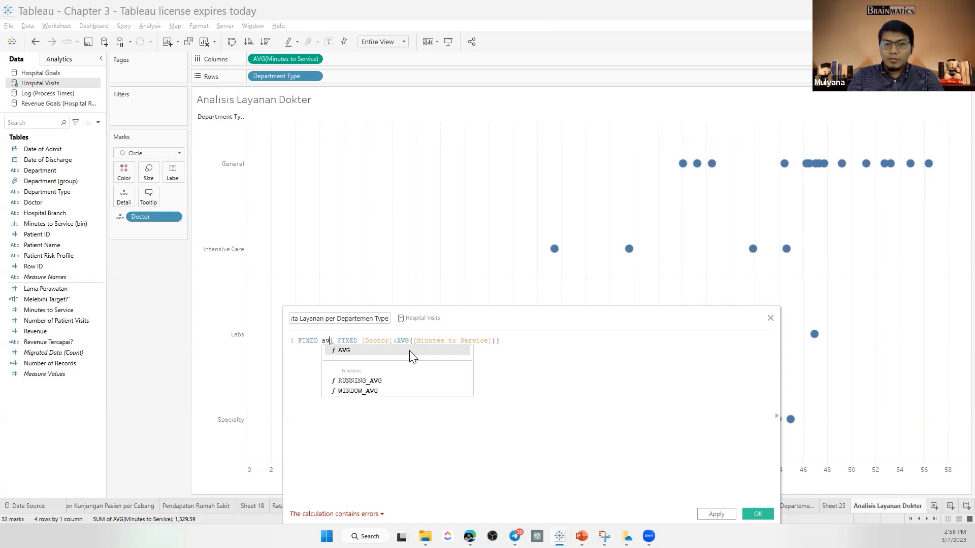
{"action": "key", "text": "BackSpace"}
{"action": "key", "text": "BackSpace"}
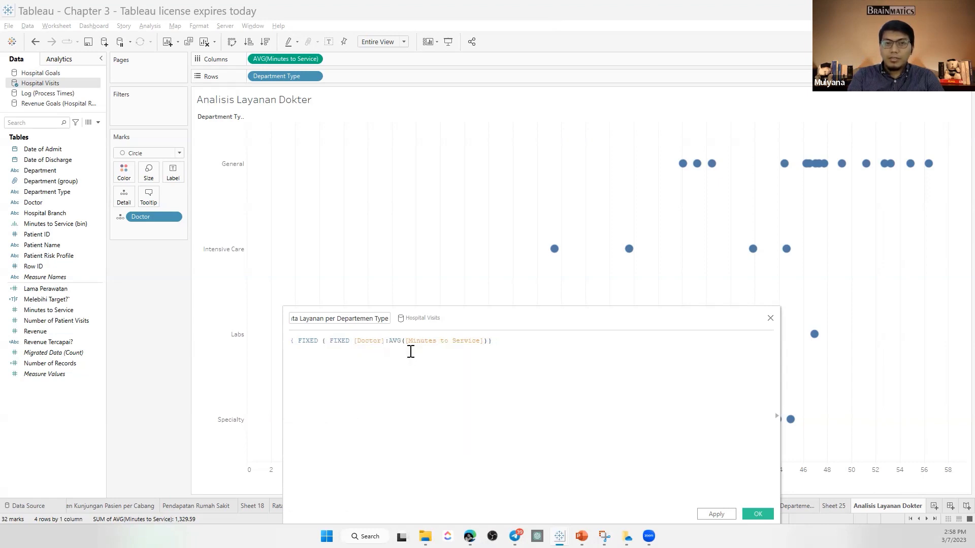
{"action": "type", "text": "dep"}
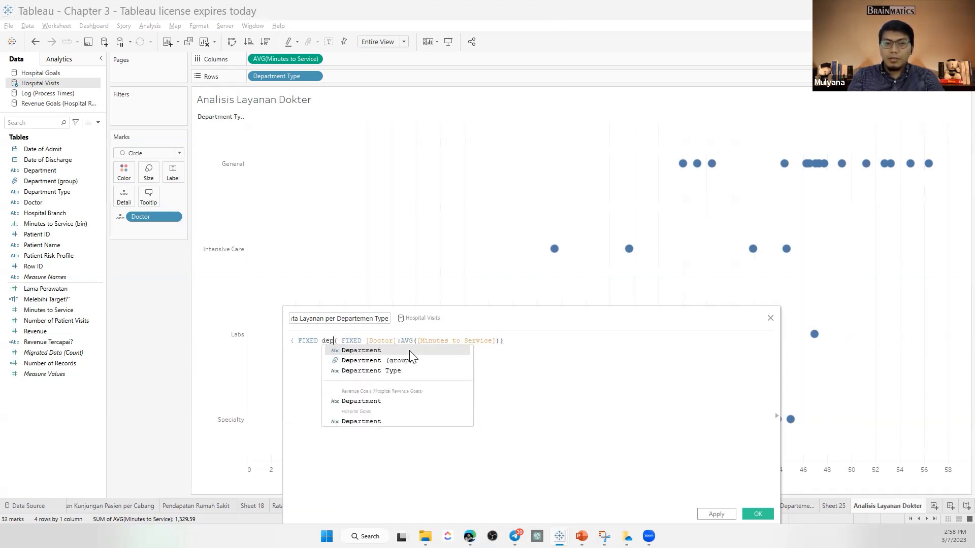
{"action": "key", "text": "Down"}
{"action": "key", "text": "Down"}
{"action": "key", "text": "Return"}
{"action": "type", "text": ":av"}
{"action": "key", "text": "Return"}
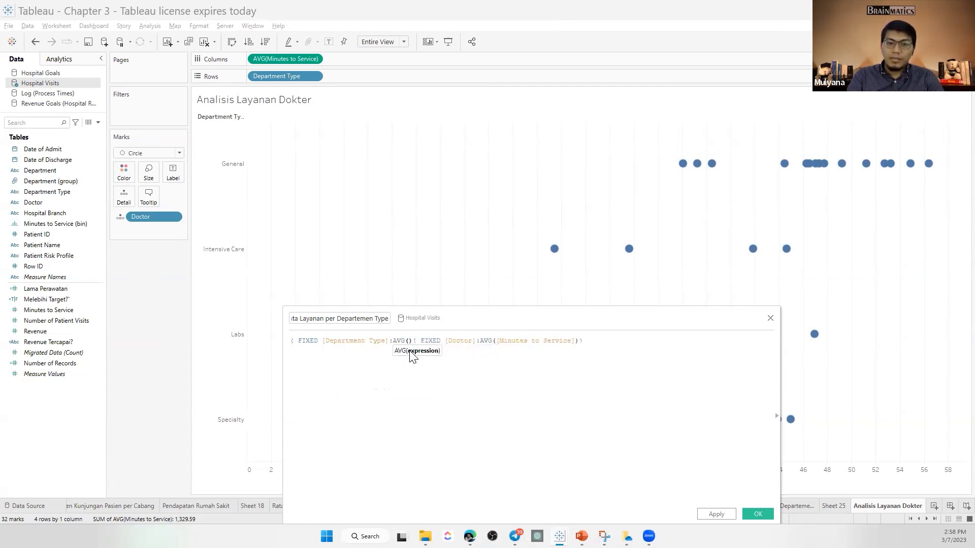
Complete the formula as { FIXED [Department Type]:AVG({FIXED [Doctor]:AVG([Minutes to Service])})} and save the calculated field.
{"action": "key", "text": "Delete"}
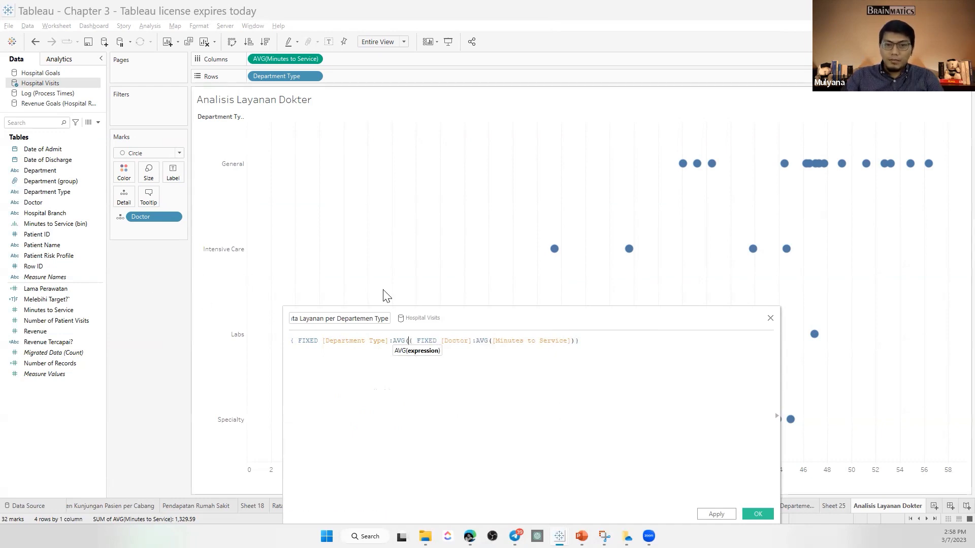
{"action": "left_click", "coordinate": [417, 341]}
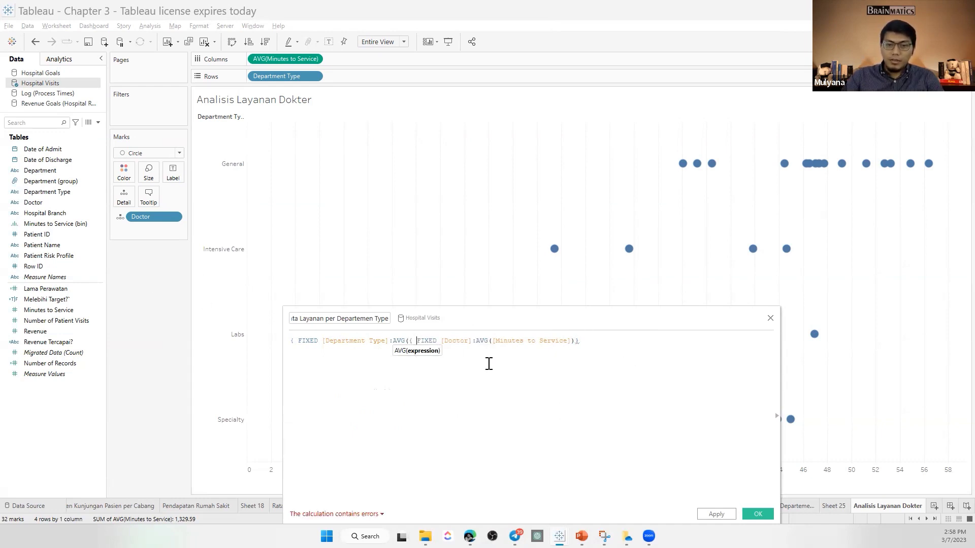
{"action": "key", "text": "BackSpace"}
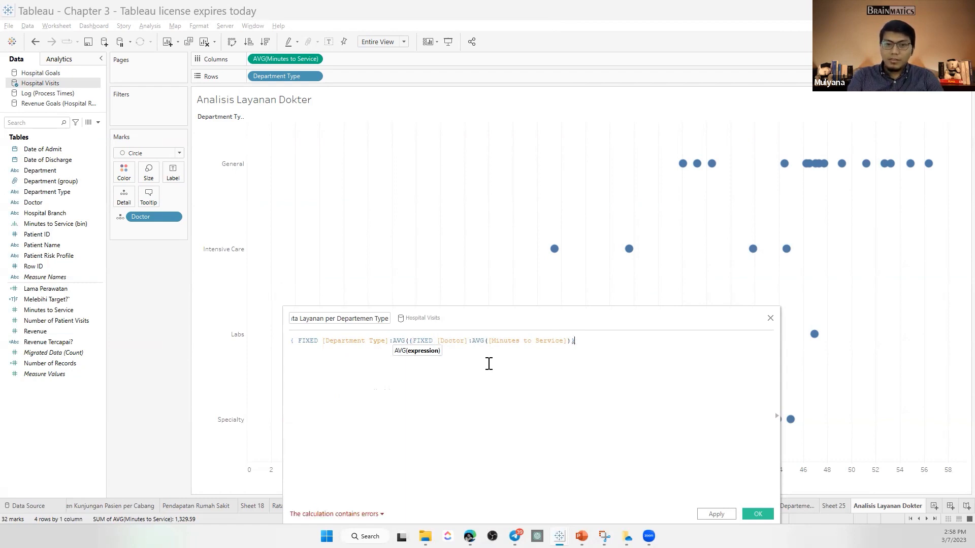
{"action": "type", "text": ")}"}
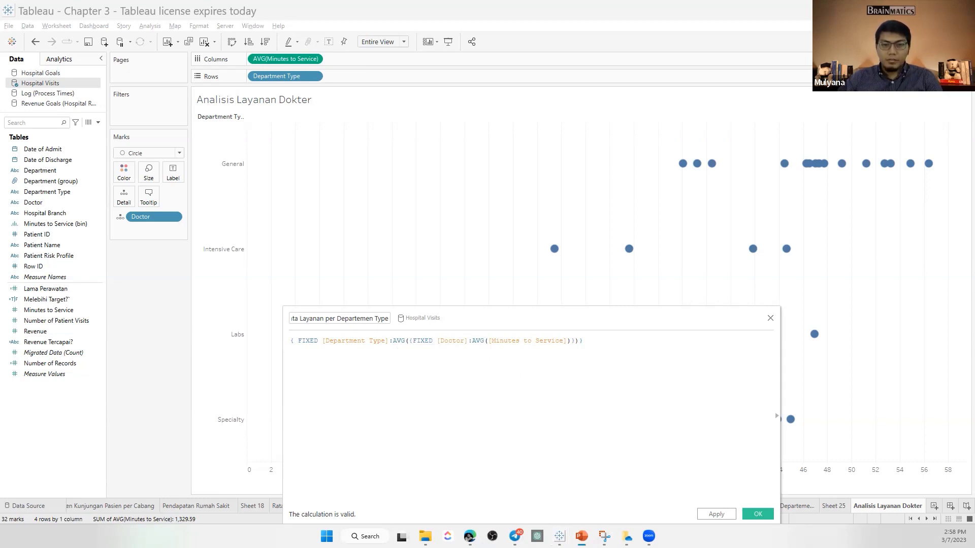
{"action": "left_click_drag", "start_coordinate": [599, 316], "coordinate": [636, 156]}
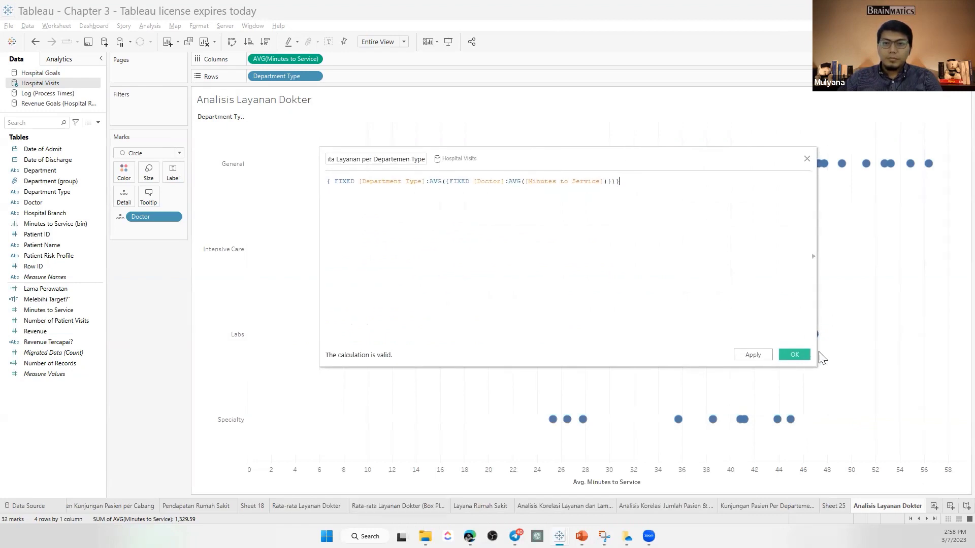
{"action": "left_click", "coordinate": [805, 355]}
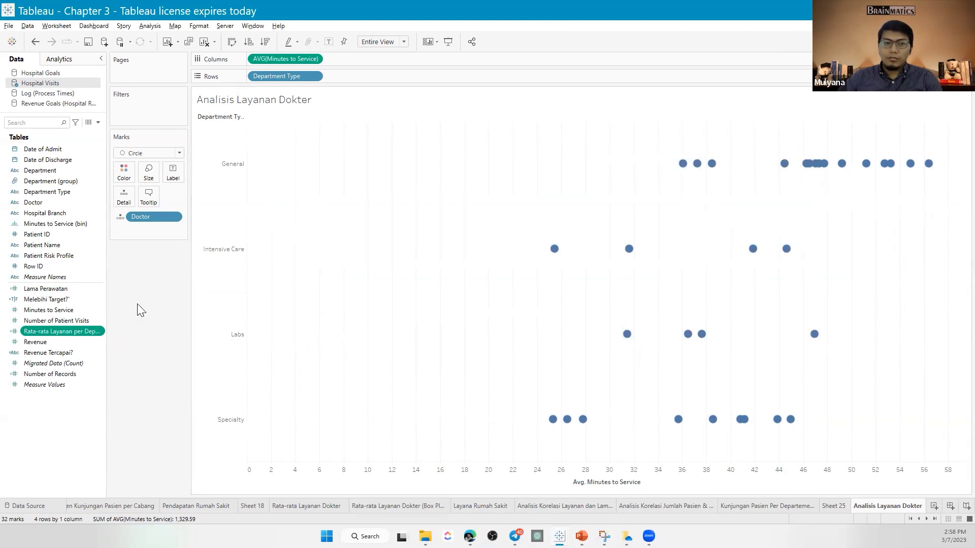
Create another calculated field in Hospital Visits named "Di bawah Rata-rata?".
{"action": "right_click", "coordinate": [60, 414]}
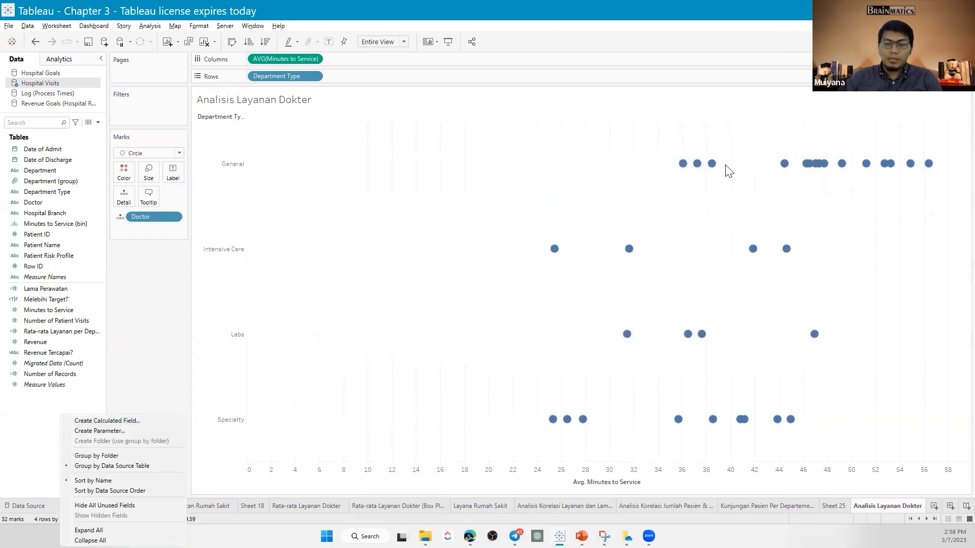
{"action": "left_click", "coordinate": [116, 421]}
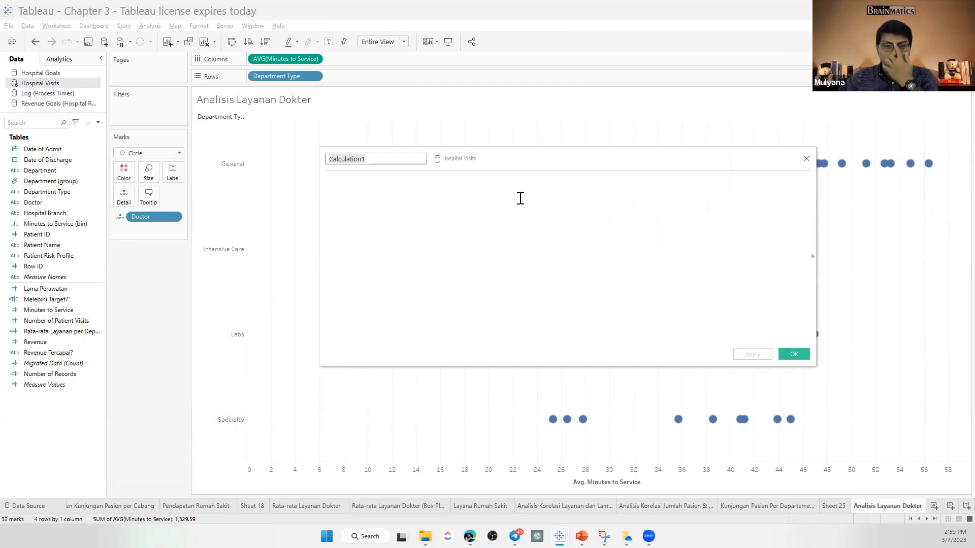
{"action": "type", "text": "L"}
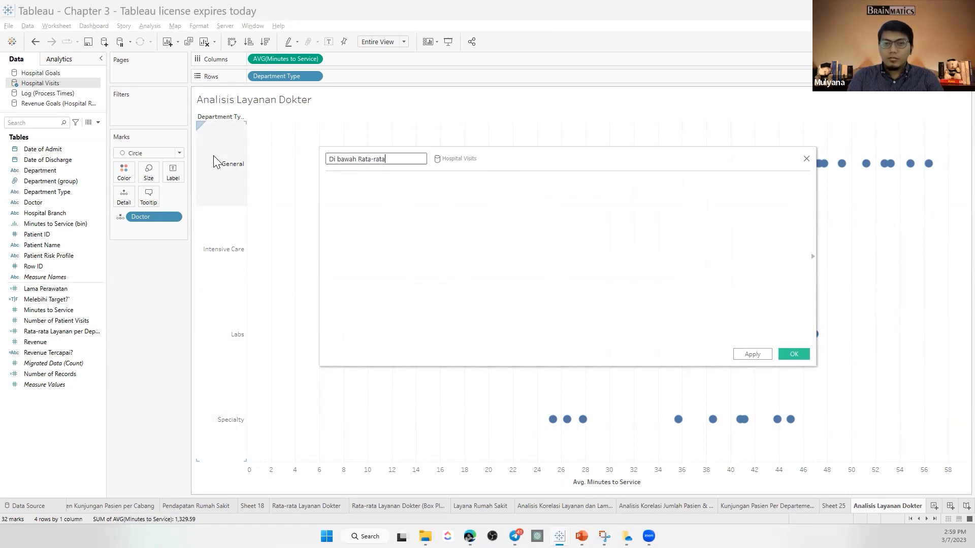
{"action": "key", "text": "Tab"}
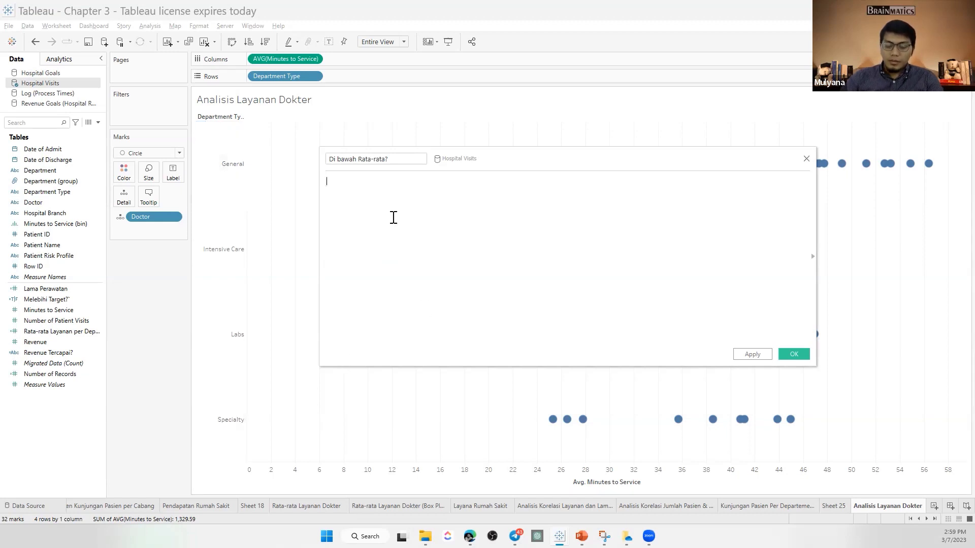
Enter AVG([Minutes to Service]) as the start of the "Di bawah Rata-rata?" formula.
{"action": "type", "text": "avg"}
{"action": "key", "text": "Return"}
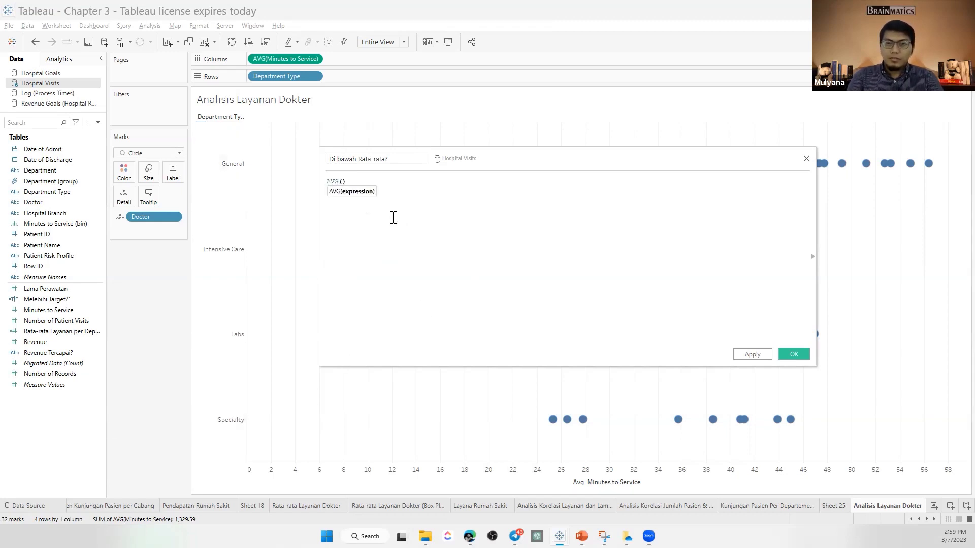
{"action": "type", "text": "min"}
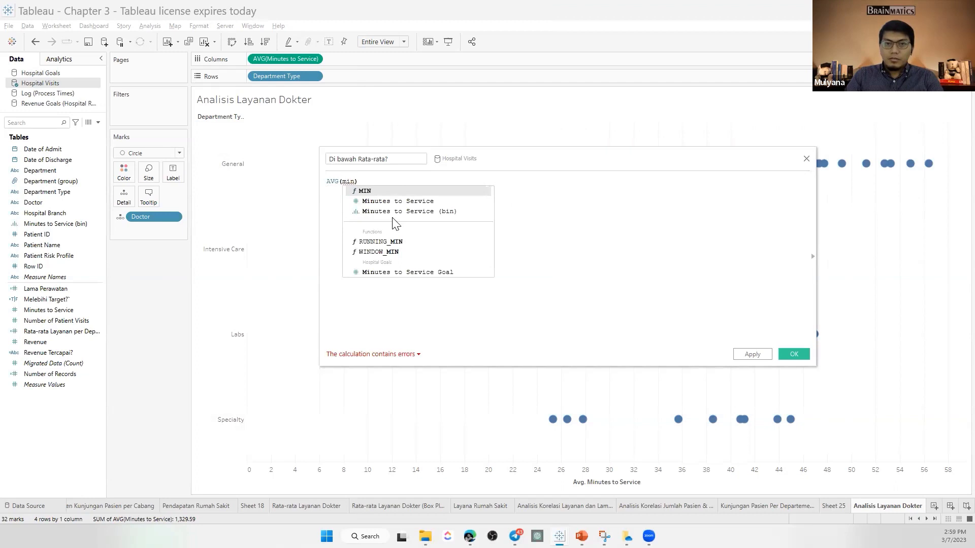
{"action": "key", "text": "Down"}
{"action": "key", "text": "Return"}
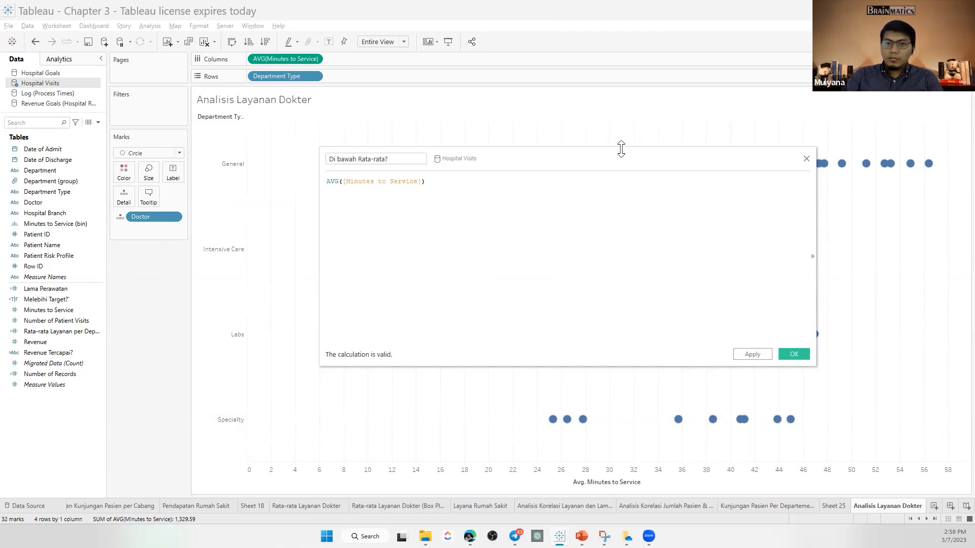
{"action": "left_click_drag", "start_coordinate": [620, 148], "coordinate": [620, 216]}
{"action": "mouse_move", "coordinate": [689, 167]}
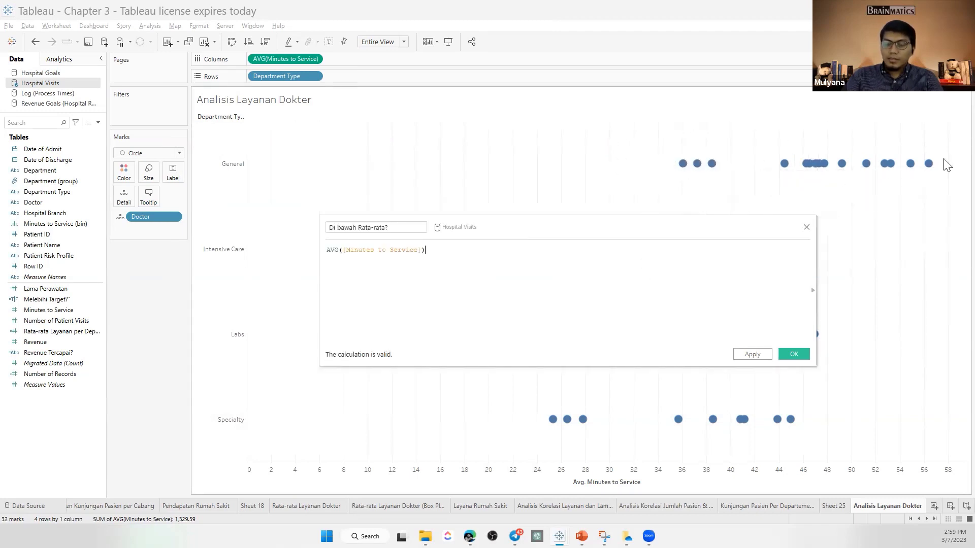
{"action": "left_click_drag", "start_coordinate": [544, 215], "coordinate": [544, 175]}
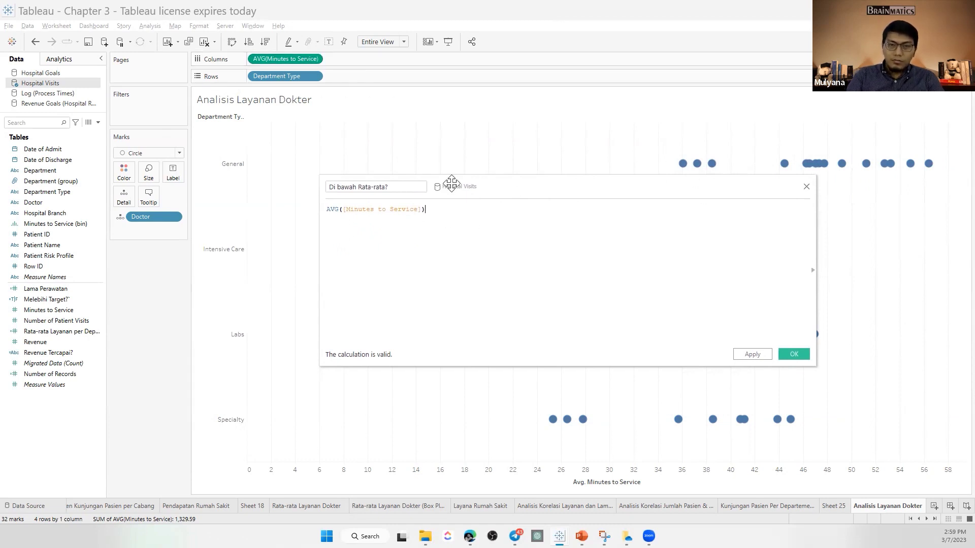
Extend the formula with the comparison <=AVG([Rata-rata Layanan per Departemen Type]).
{"action": "type", "text": "<="}
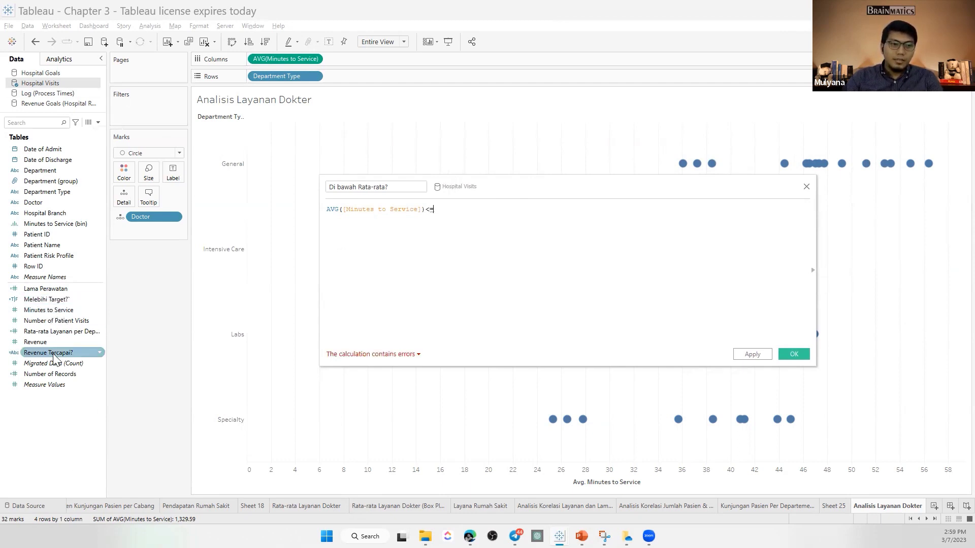
{"action": "left_click", "coordinate": [55, 332]}
{"action": "left_click_drag", "start_coordinate": [54, 329], "coordinate": [507, 234]}
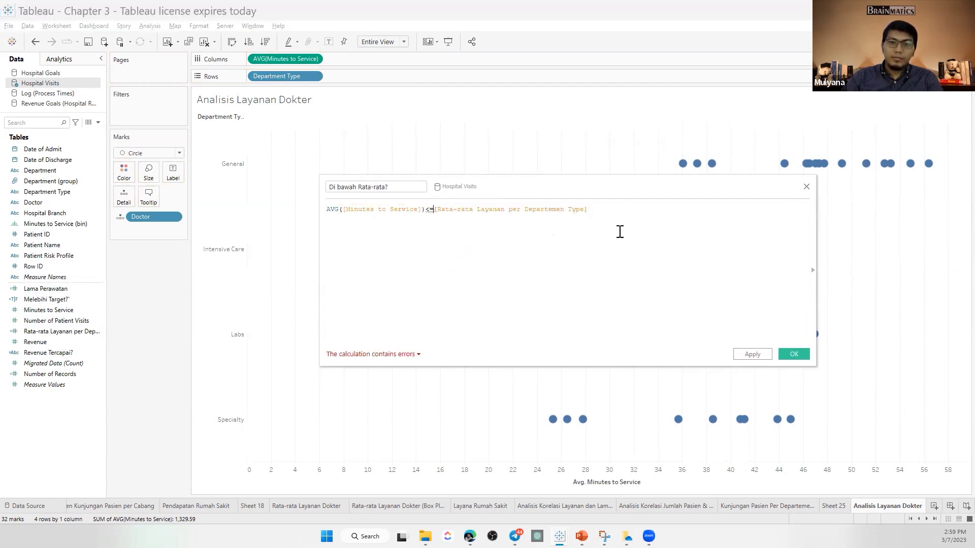
{"action": "type", "text": "avg"}
{"action": "key", "text": "Return"}
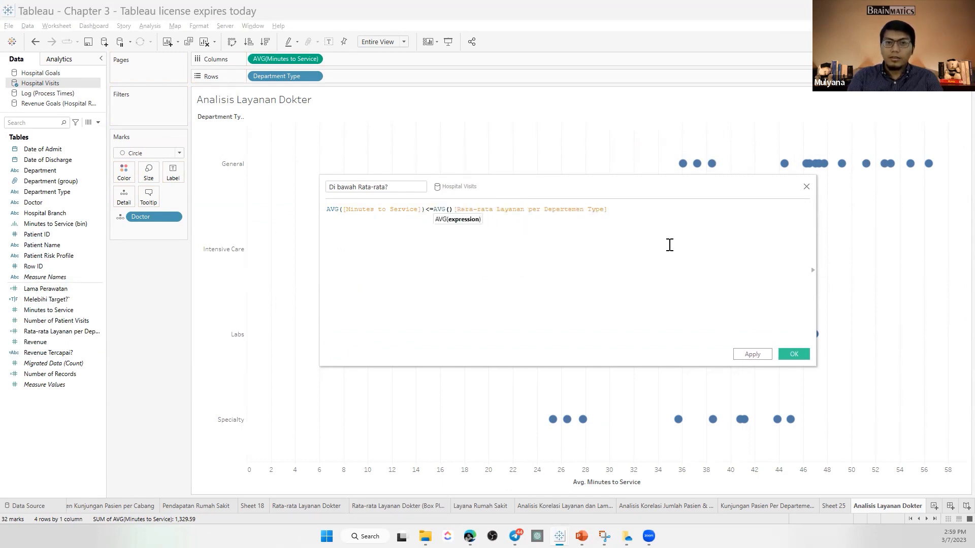
{"action": "key", "text": "Delete"}
{"action": "key", "text": "End"}
{"action": "type", "text": ")"}
{"action": "type", "text": ")"}
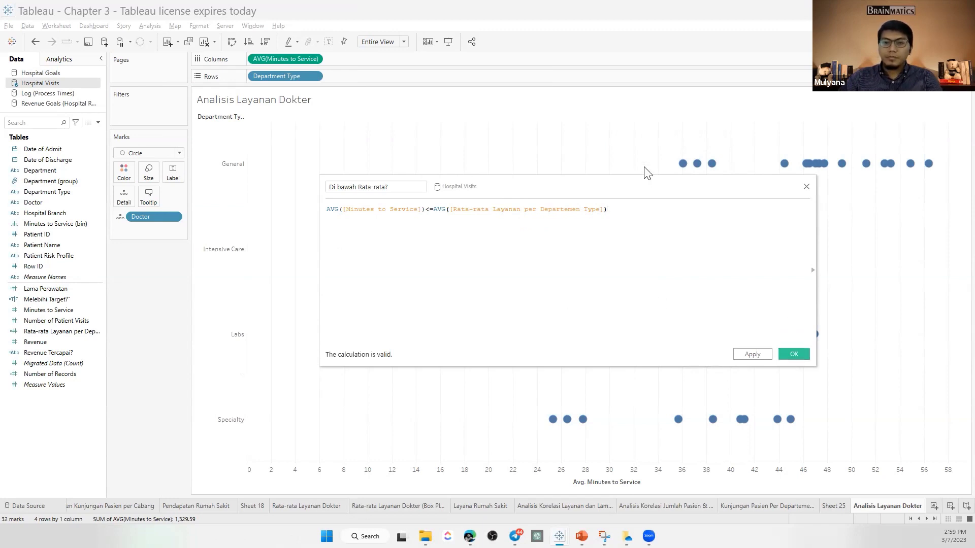
Wrap the comparison in an IIF function that returns "Ya" when true and "Tidak" otherwise.
{"action": "key", "text": "Delete"}
{"action": "key", "text": "Delete"}
{"action": "key", "text": "Delete"}
{"action": "type", "text": "IIF("}
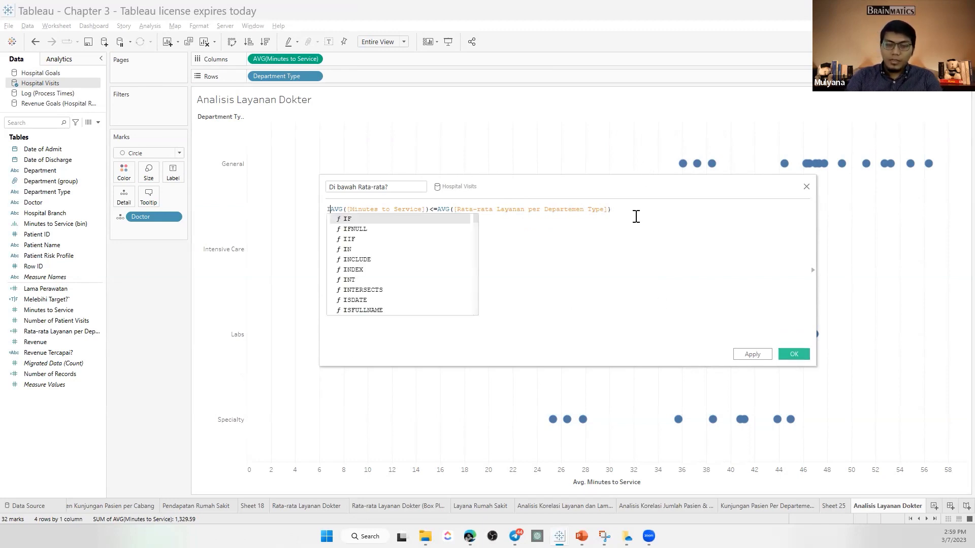
{"action": "type", "text": "AVG"}
{"action": "key", "text": "Return"}
{"action": "key", "text": "Delete"}
{"action": "key", "text": "End"}
{"action": "type", "text": ","}
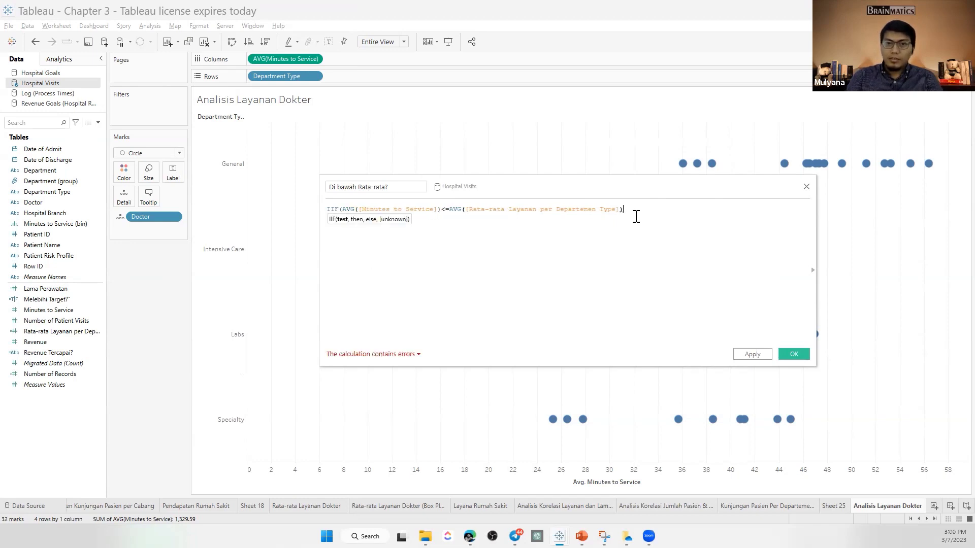
{"action": "type", "text": "\"Ya\",\"Tidak\")"}
Enlarge the formula text to check the whole IIF expression, and save the "Di bawah Rata-rata?" calculated field.
{"action": "scroll", "coordinate": [504, 203], "scroll_direction": "up", "scroll_amount": 2}
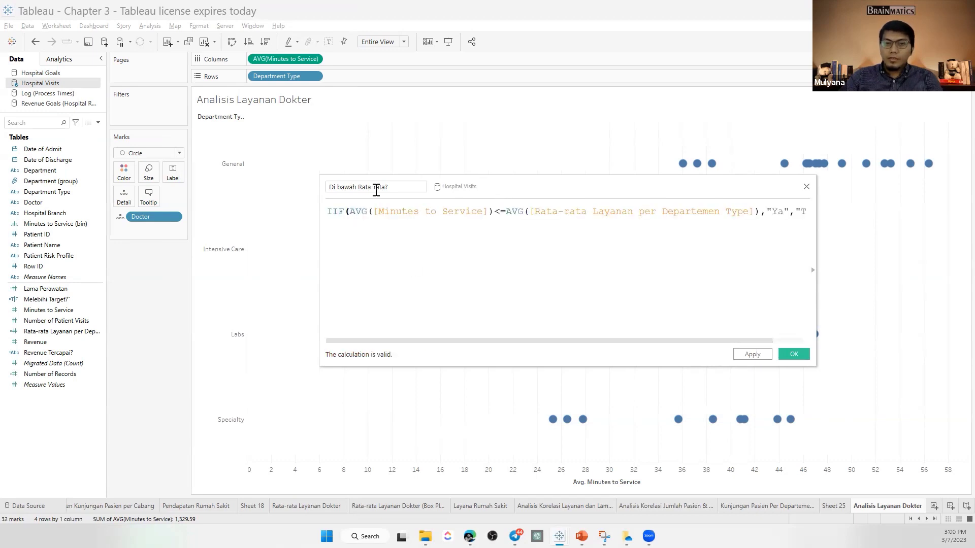
{"action": "left_click_drag", "start_coordinate": [356, 213], "coordinate": [477, 215]}
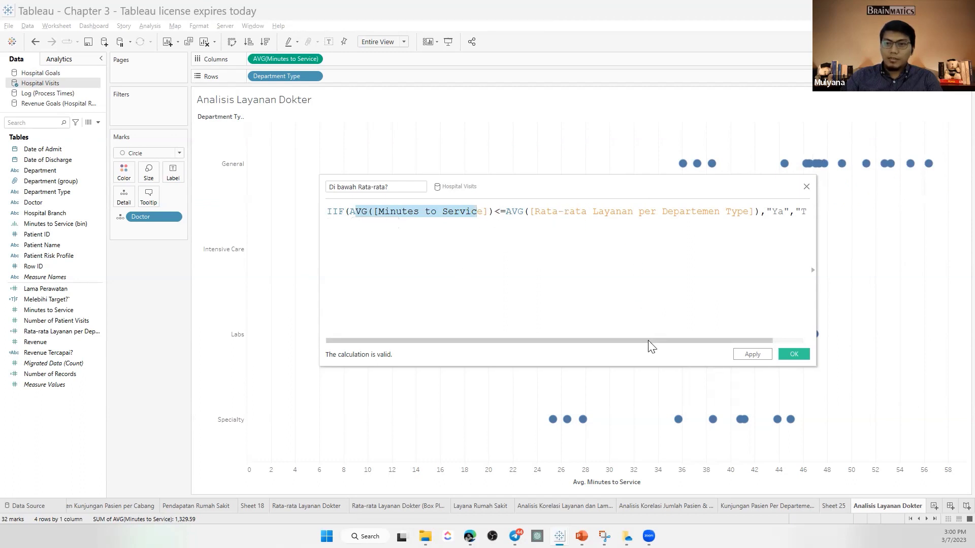
{"action": "left_click_drag", "start_coordinate": [648, 341], "coordinate": [810, 327]}
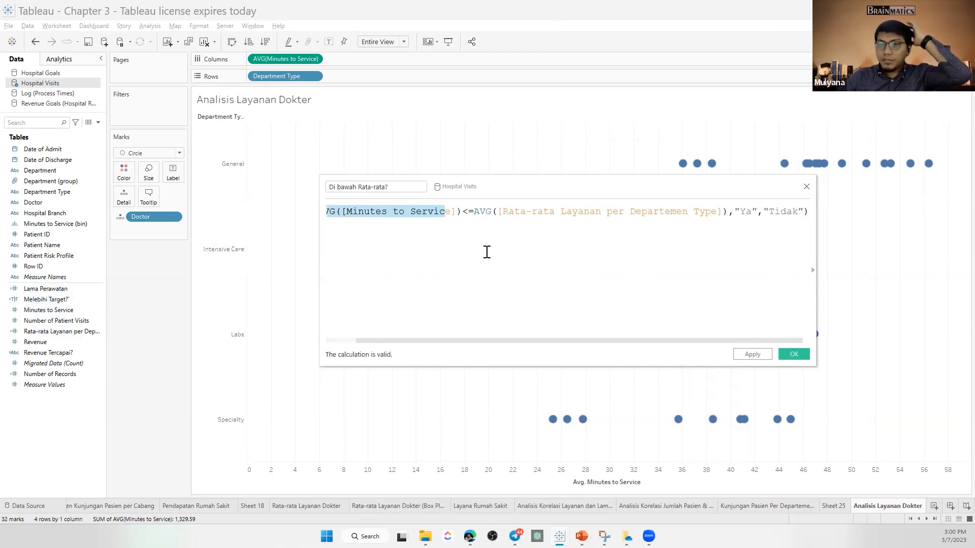
{"action": "left_click_drag", "start_coordinate": [700, 183], "coordinate": [714, 220]}
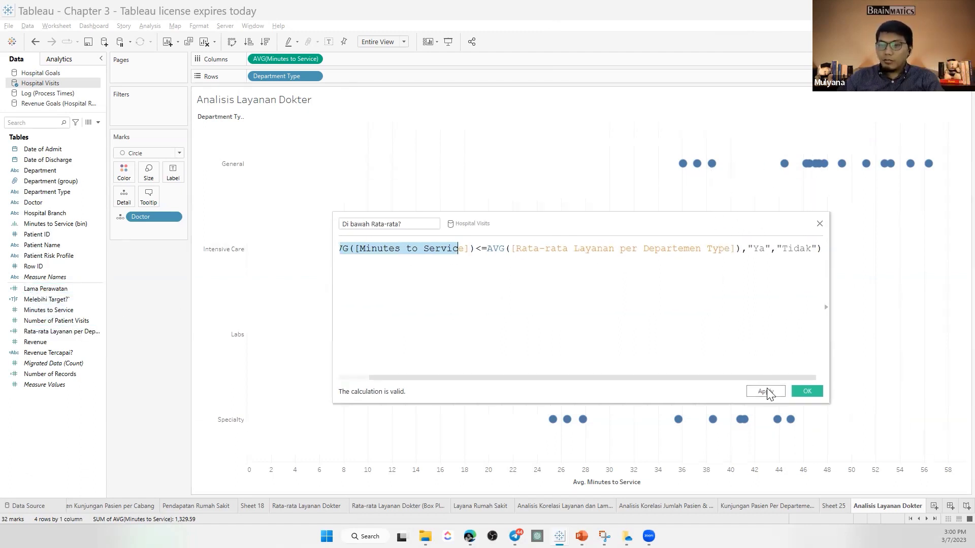
{"action": "left_click", "coordinate": [765, 391]}
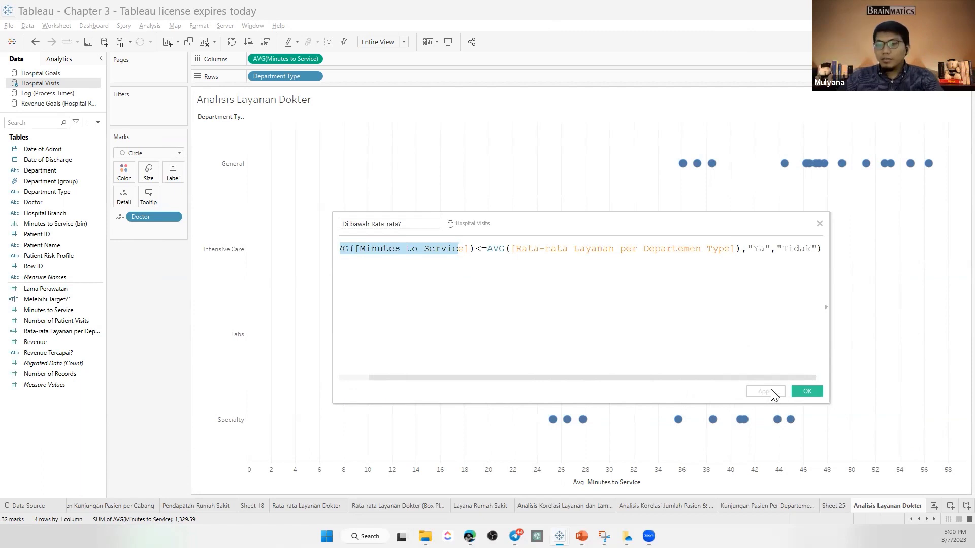
{"action": "left_click", "coordinate": [807, 391]}
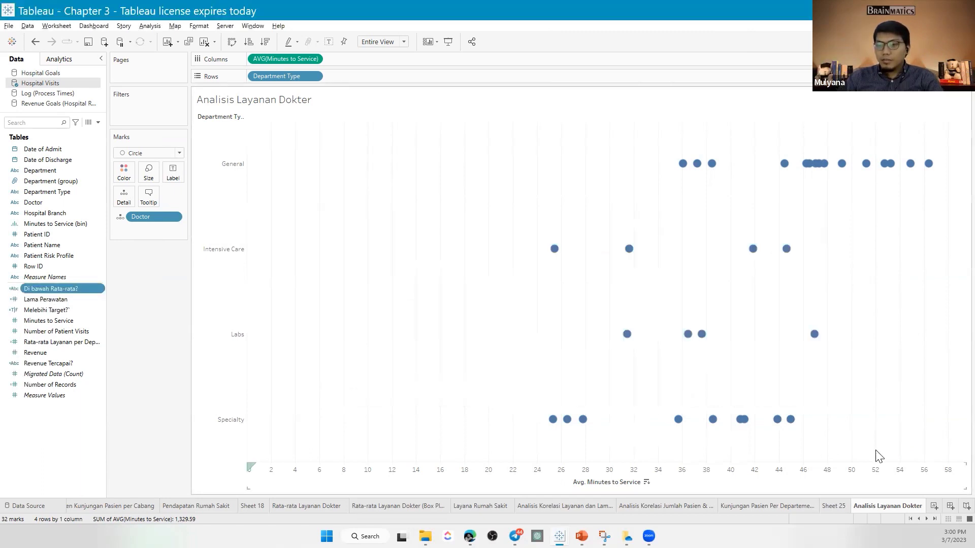
Check the department averages on the Rata-rata Layanan Dokter sheet and return to the Analisis Layanan Dokter sheet.
{"action": "left_click", "coordinate": [789, 507]}
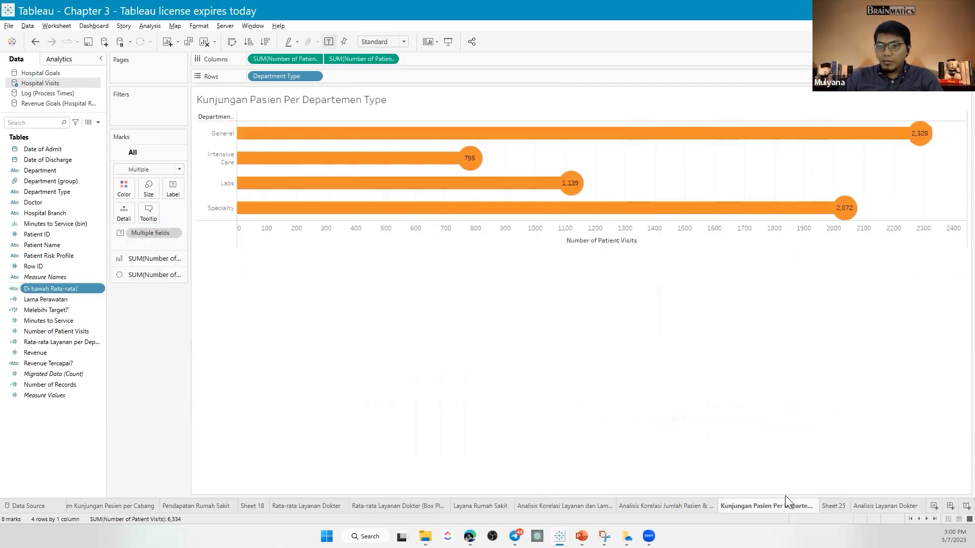
{"action": "left_click", "coordinate": [539, 506]}
{"action": "left_click", "coordinate": [308, 507]}
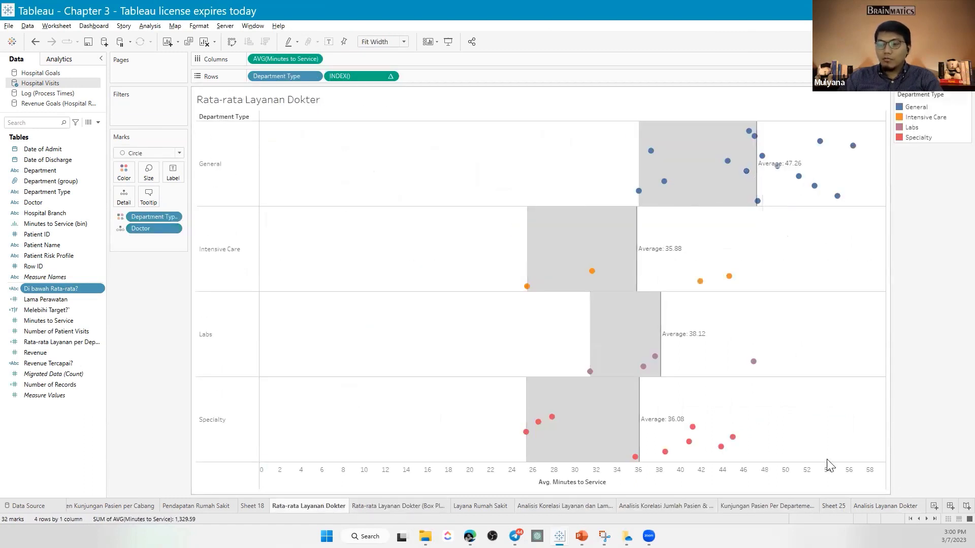
{"action": "left_click", "coordinate": [902, 507]}
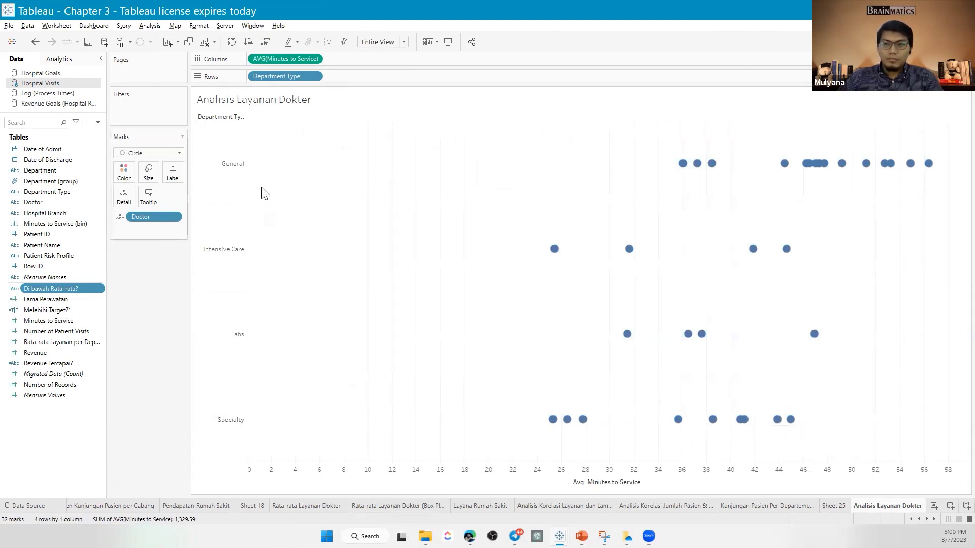
Add a reference line per cell at the average of AVG(Minutes to Service) to the Analisis Layanan Dokter chart.
{"action": "left_click", "coordinate": [64, 58]}
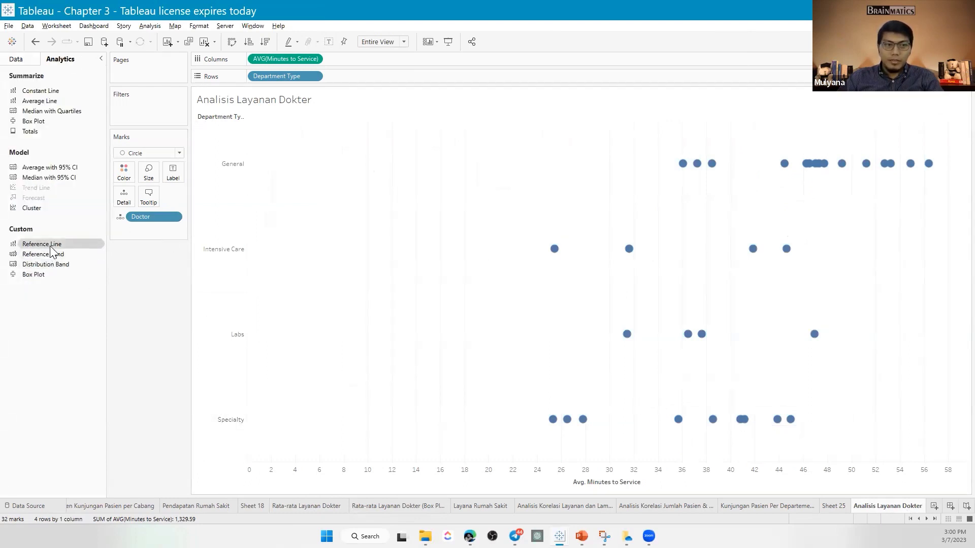
{"action": "left_click_drag", "start_coordinate": [58, 248], "coordinate": [425, 225]}
{"action": "left_click", "coordinate": [500, 222]}
{"action": "left_click", "coordinate": [499, 222]}
{"action": "left_click", "coordinate": [553, 393]}
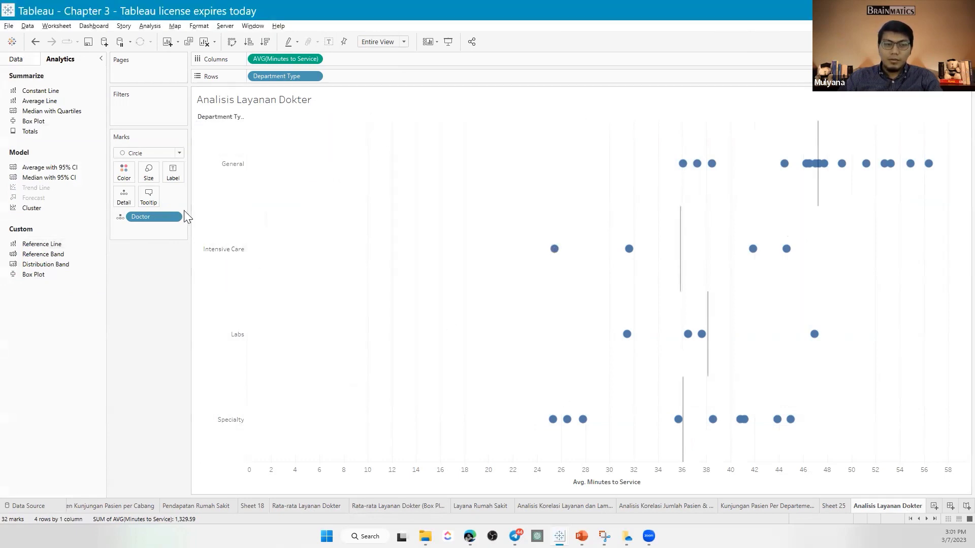
Add Rata-rata Layanan per Departemen Type to the marks' detail and aggregate it as an average.
{"action": "left_click", "coordinate": [17, 60]}
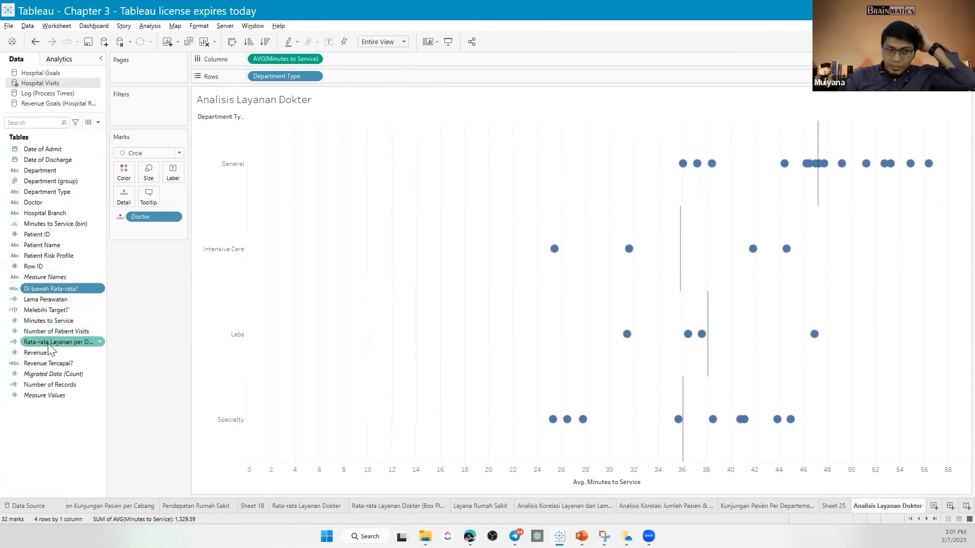
{"action": "left_click_drag", "start_coordinate": [45, 344], "coordinate": [72, 386]}
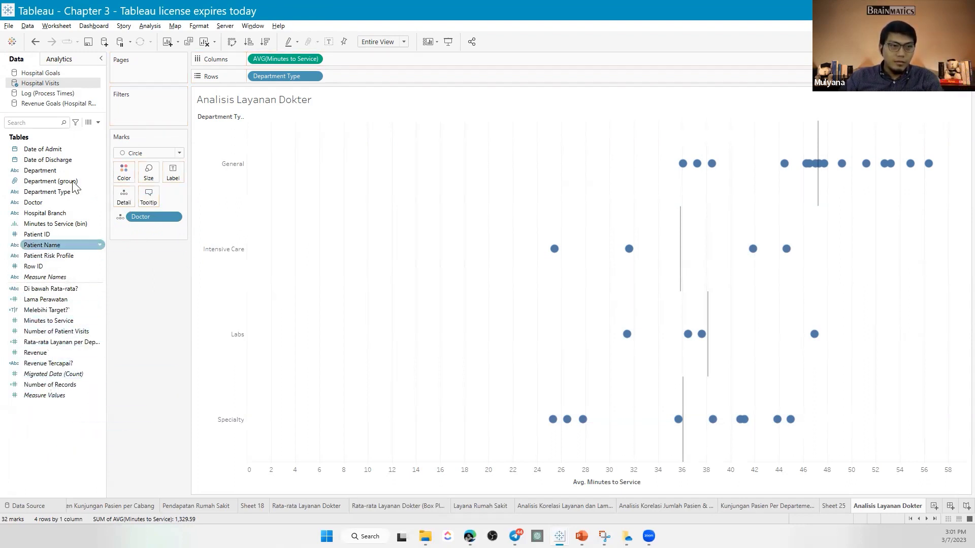
{"action": "left_click", "coordinate": [64, 364]}
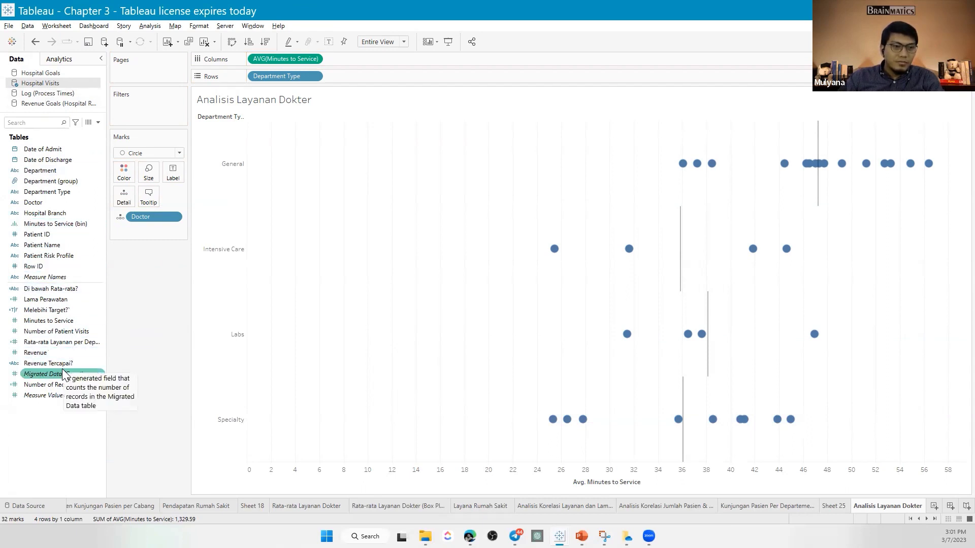
{"action": "left_click", "coordinate": [62, 352]}
{"action": "left_click", "coordinate": [62, 343]}
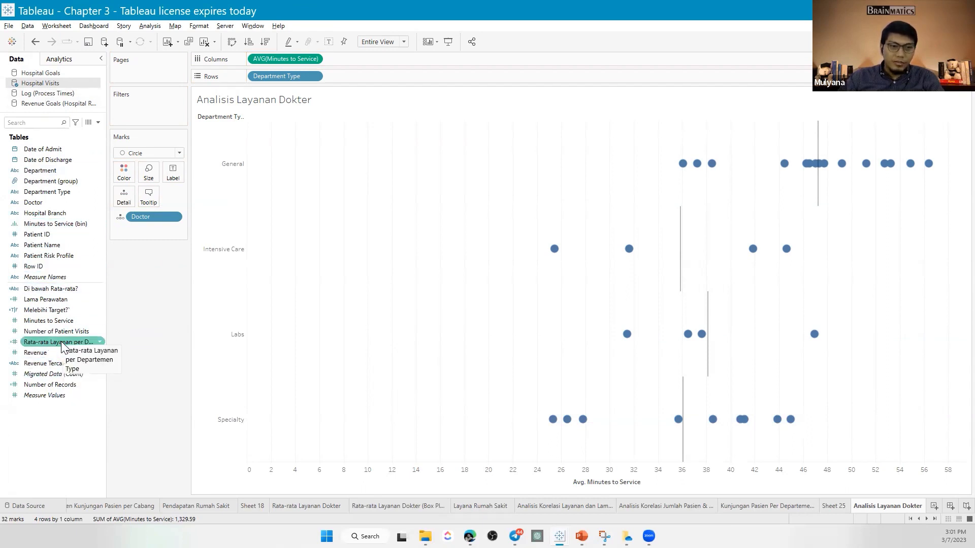
{"action": "left_click_drag", "start_coordinate": [55, 347], "coordinate": [144, 234]}
{"action": "right_click", "coordinate": [144, 235]}
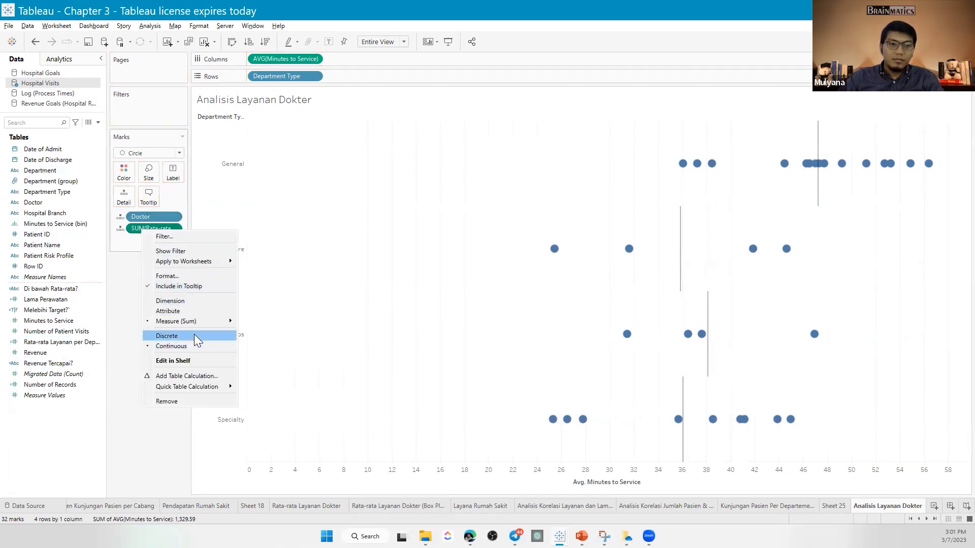
{"action": "mouse_move", "coordinate": [191, 320]}
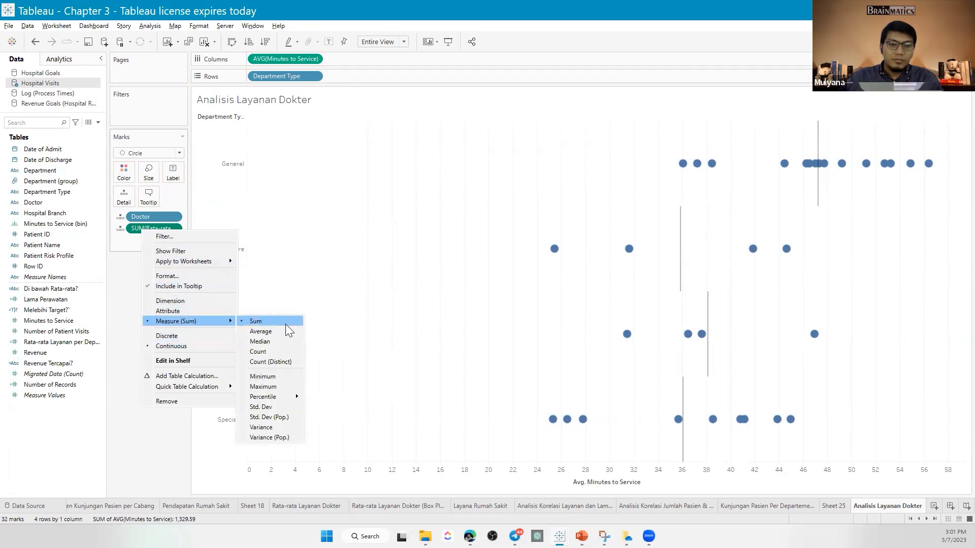
{"action": "left_click", "coordinate": [270, 333]}
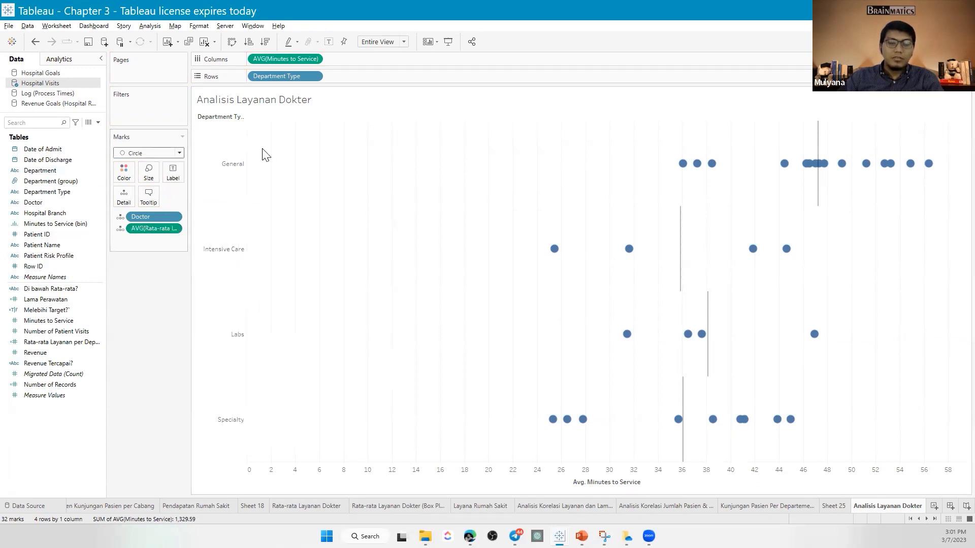
Add a second per-cell reference line using the average of AVG(Rata-rata Layanan per Departemen Type).
{"action": "left_click", "coordinate": [66, 60]}
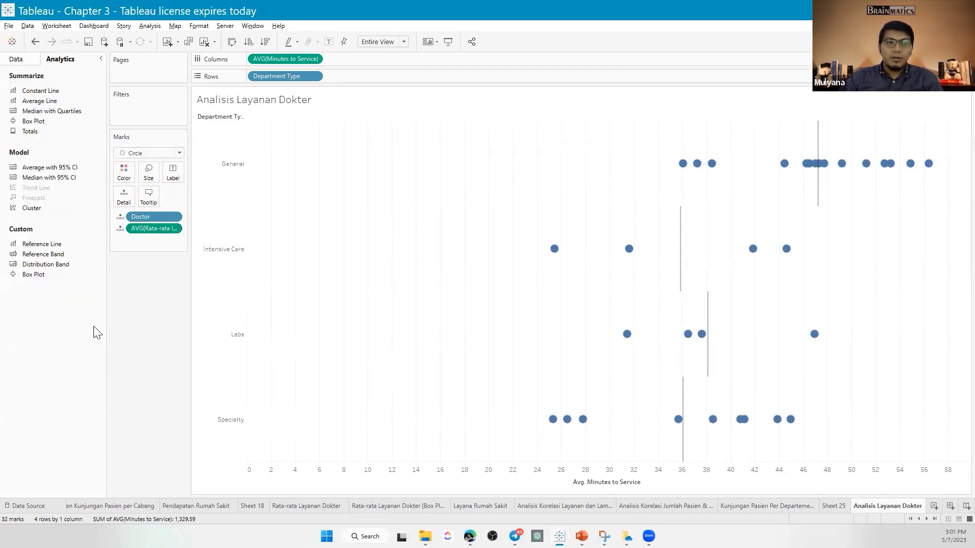
{"action": "left_click_drag", "start_coordinate": [42, 245], "coordinate": [352, 135]}
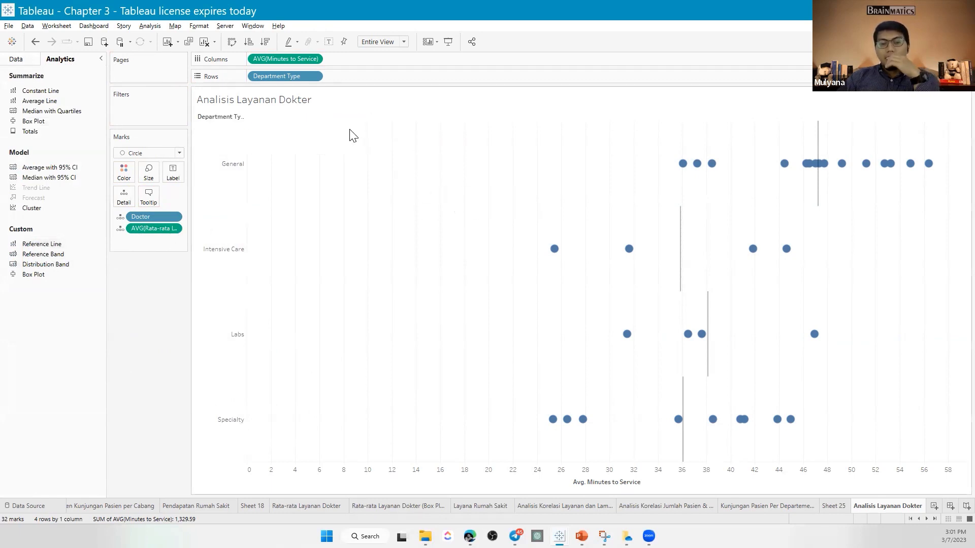
{"action": "left_click", "coordinate": [539, 220]}
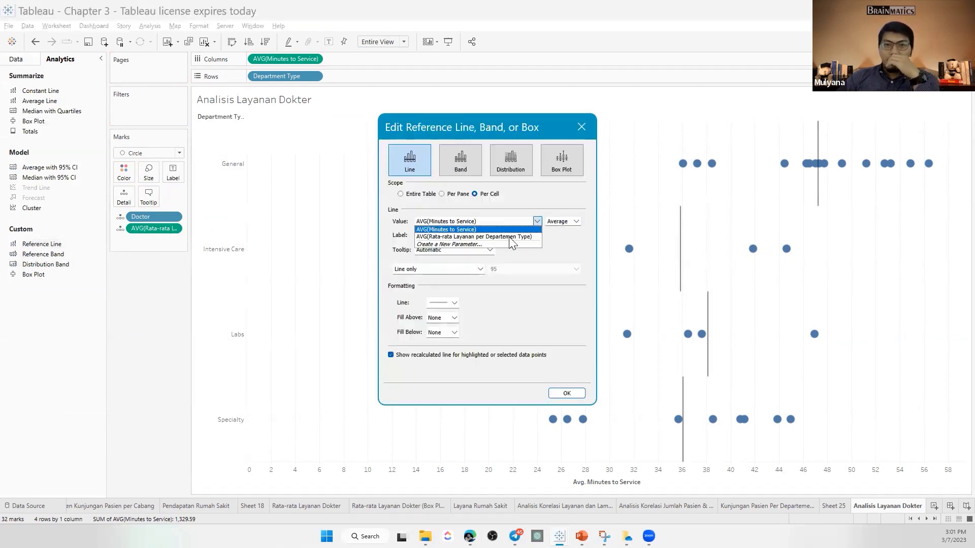
{"action": "left_click", "coordinate": [482, 237]}
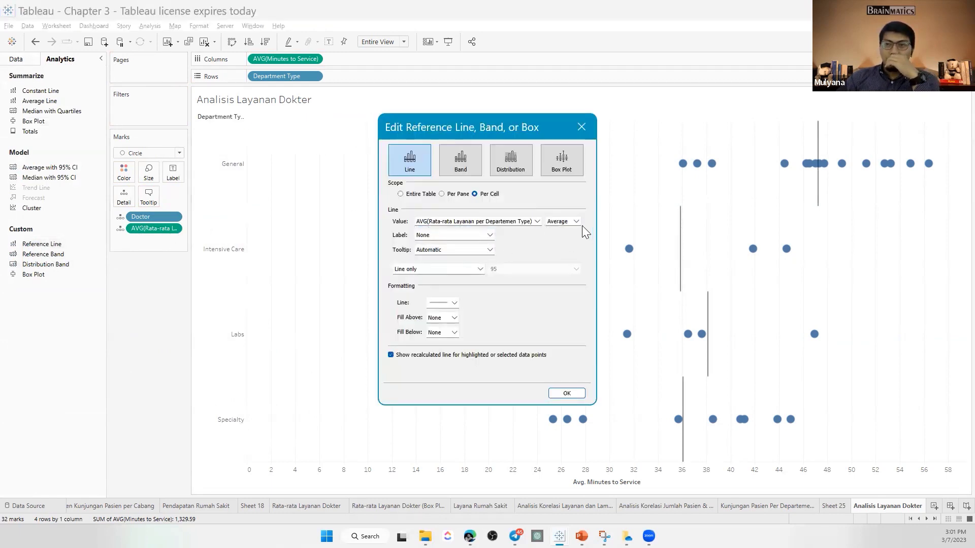
{"action": "left_click_drag", "start_coordinate": [535, 128], "coordinate": [423, 132]}
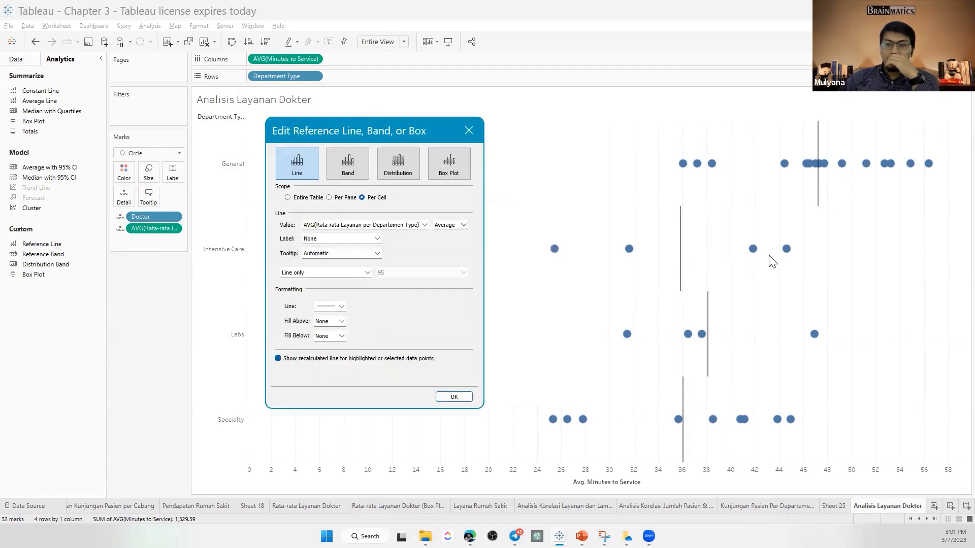
{"action": "left_click", "coordinate": [460, 396]}
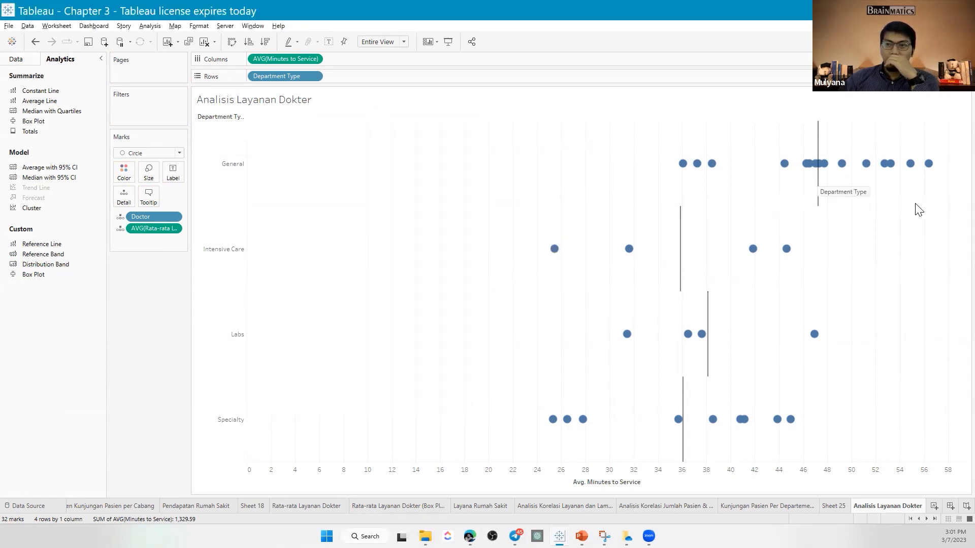
Compare the department averages with the Rata-rata Layanan Dokter sheet and return to Analisis Layanan Dokter.
{"action": "left_click", "coordinate": [394, 506]}
{"action": "left_click", "coordinate": [293, 507]}
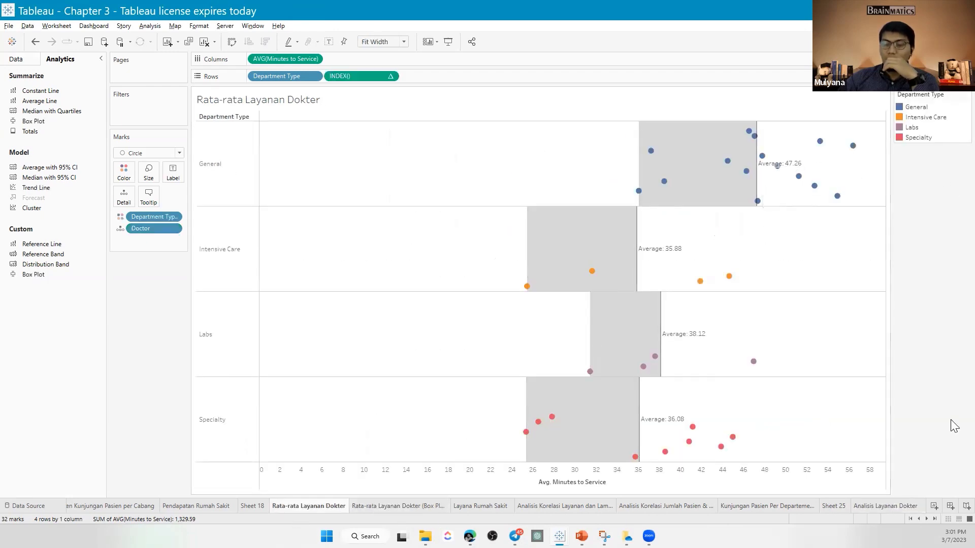
{"action": "left_click", "coordinate": [888, 506]}
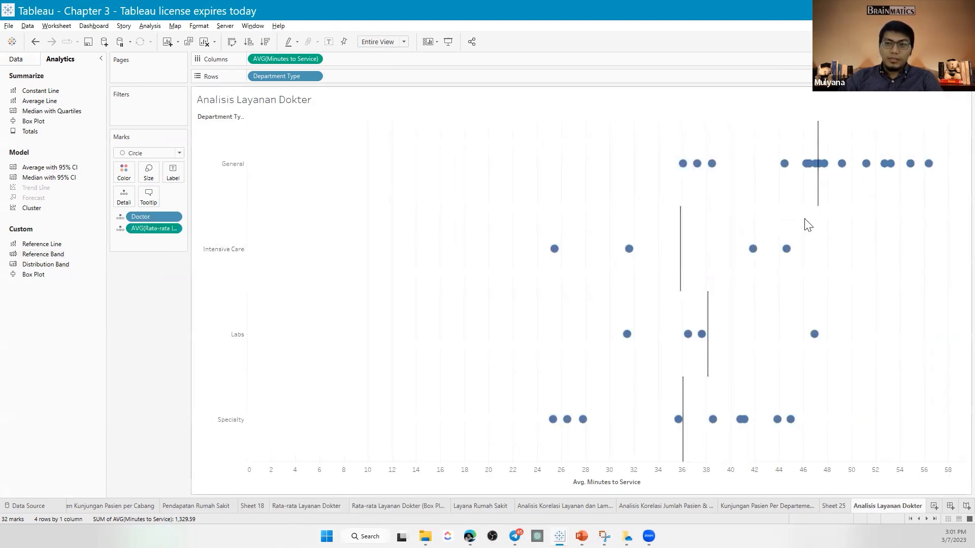
Remove both average reference lines from the Analisis Layanan Dokter chart.
{"action": "left_click", "coordinate": [818, 193]}
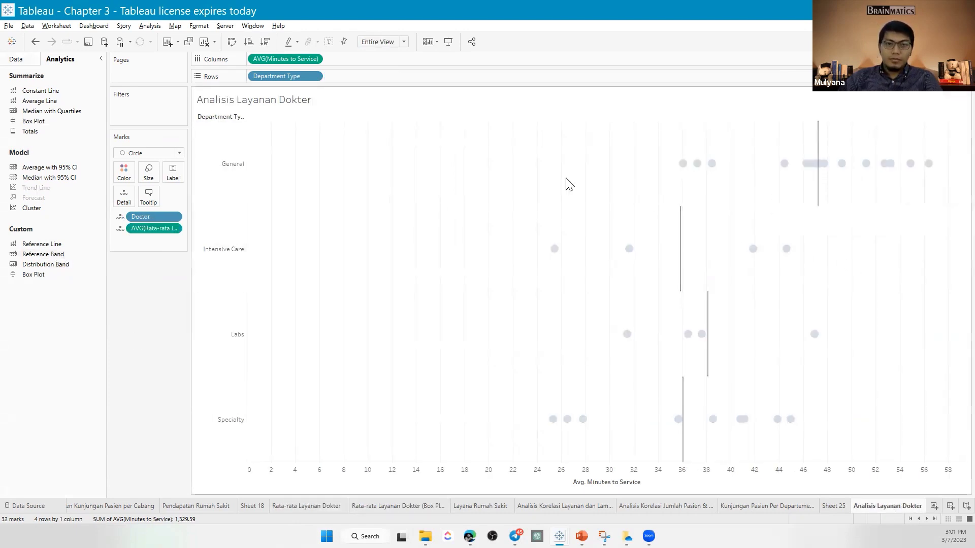
{"action": "right_click", "coordinate": [817, 184]}
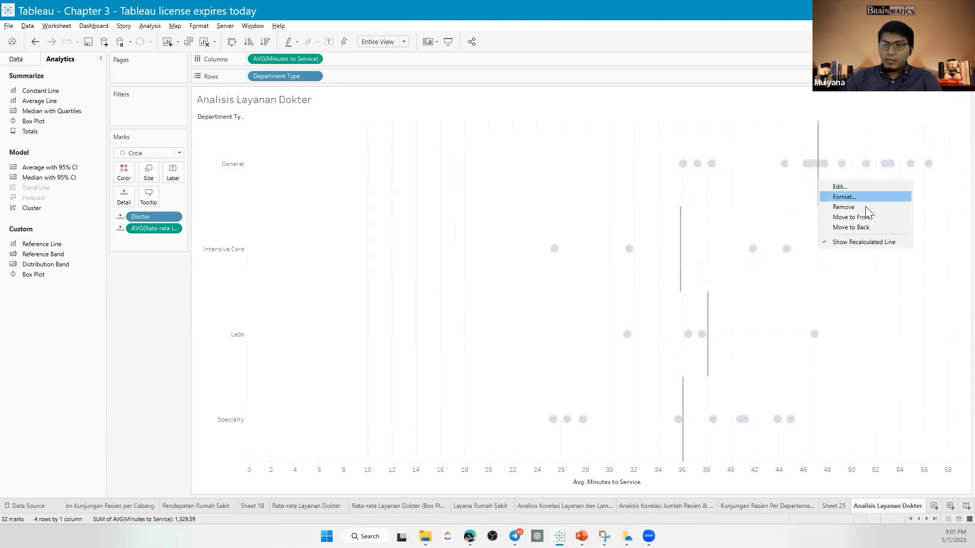
{"action": "left_click", "coordinate": [562, 256]}
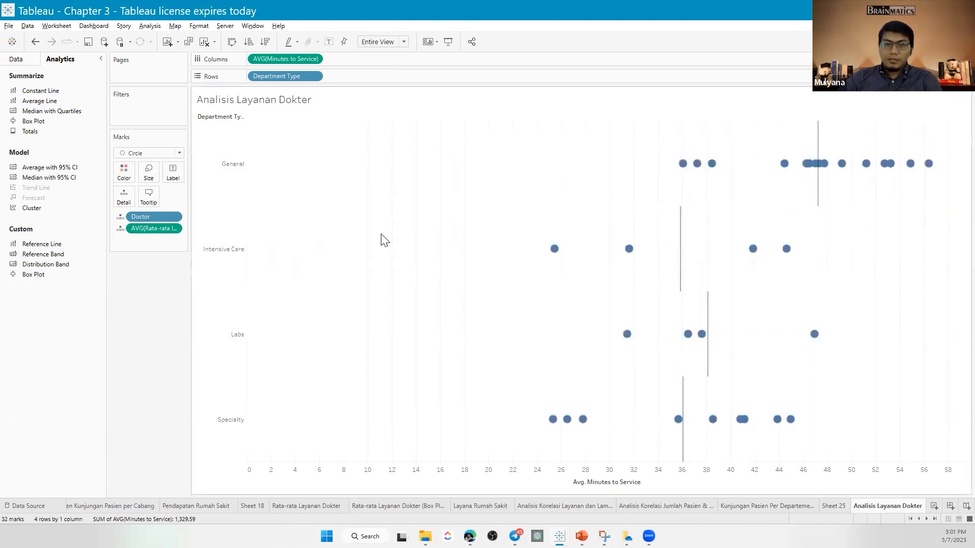
{"action": "right_click", "coordinate": [818, 176]}
{"action": "left_click", "coordinate": [854, 197]}
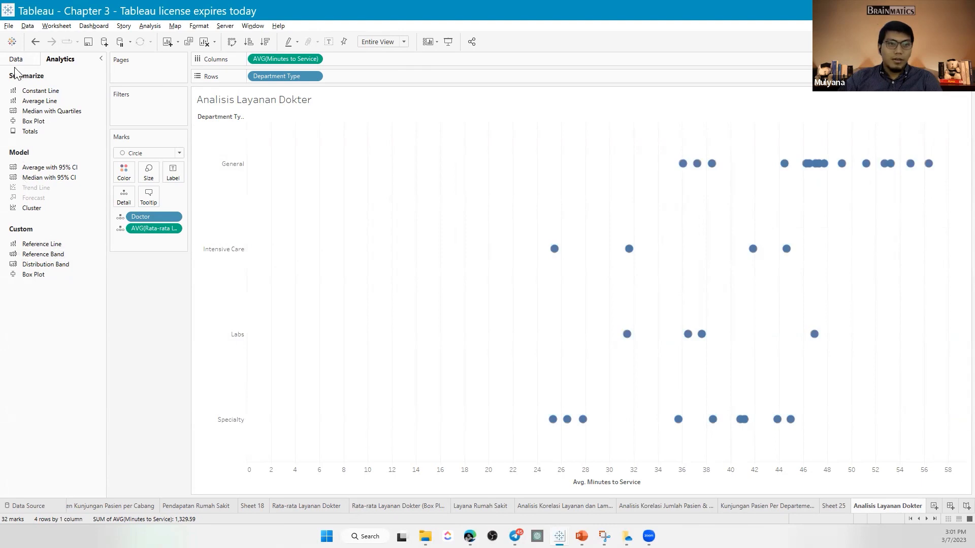
Color the doctor marks by the Di bawah Rata-rata? calculated field.
{"action": "left_click", "coordinate": [14, 62]}
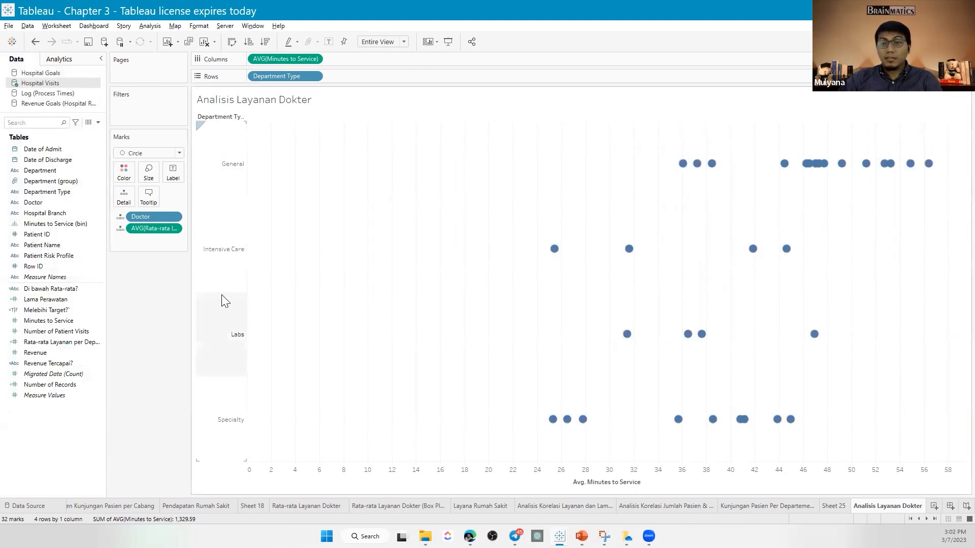
{"action": "left_click_drag", "start_coordinate": [43, 310], "coordinate": [124, 172]}
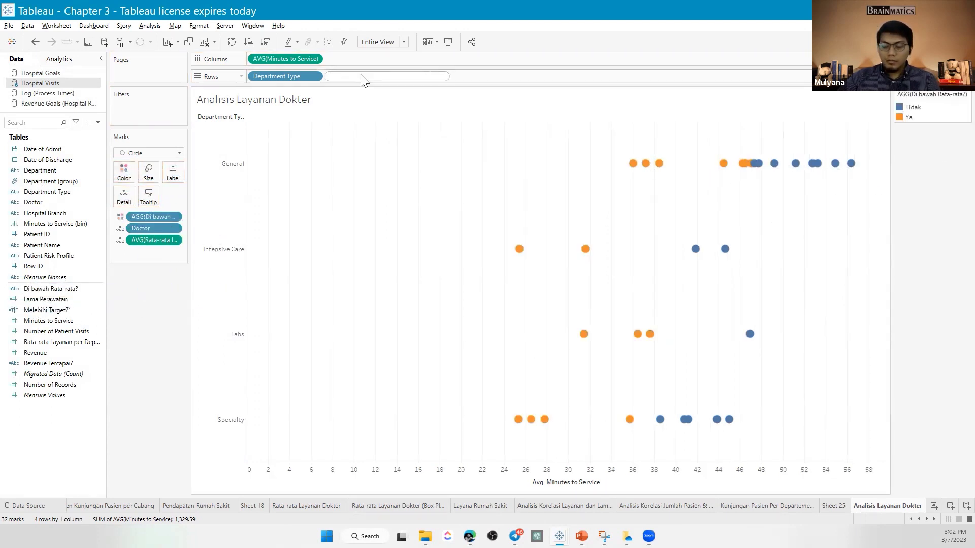
Spread the marks vertically with an INDEX() calculation on the rows, computed using Doctor, and hide its axis header.
{"action": "type", "text": "INDEX()"}
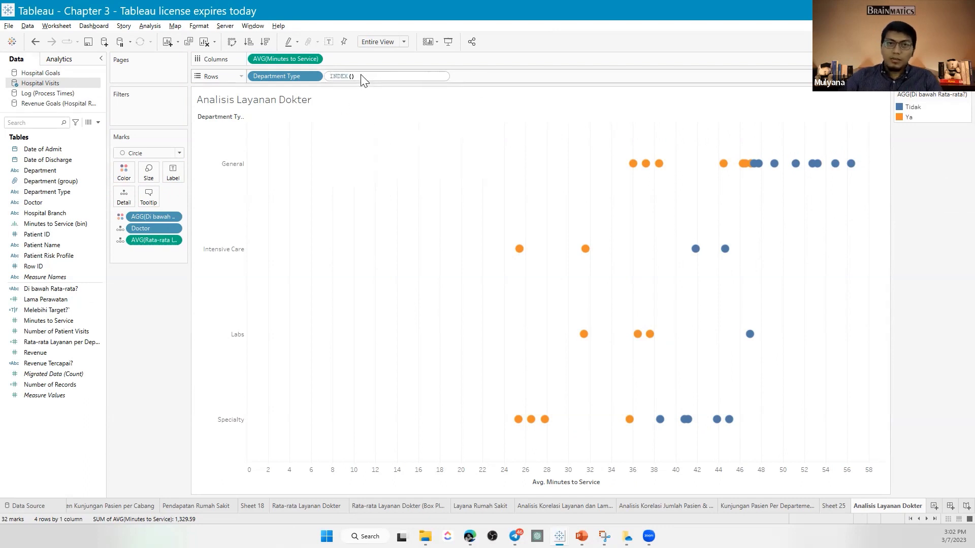
{"action": "key", "text": "Return"}
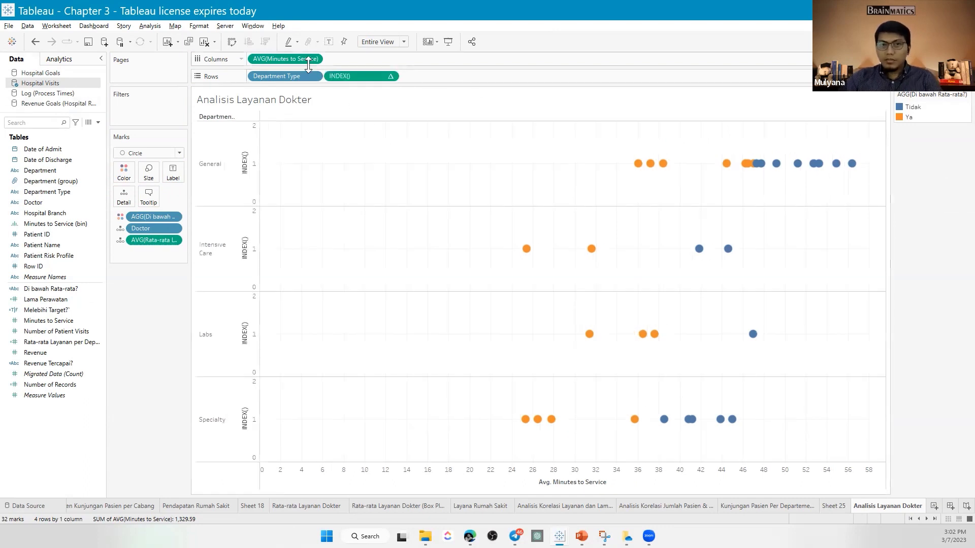
{"action": "right_click", "coordinate": [353, 76]}
{"action": "mouse_move", "coordinate": [435, 161]}
{"action": "left_click", "coordinate": [464, 219]}
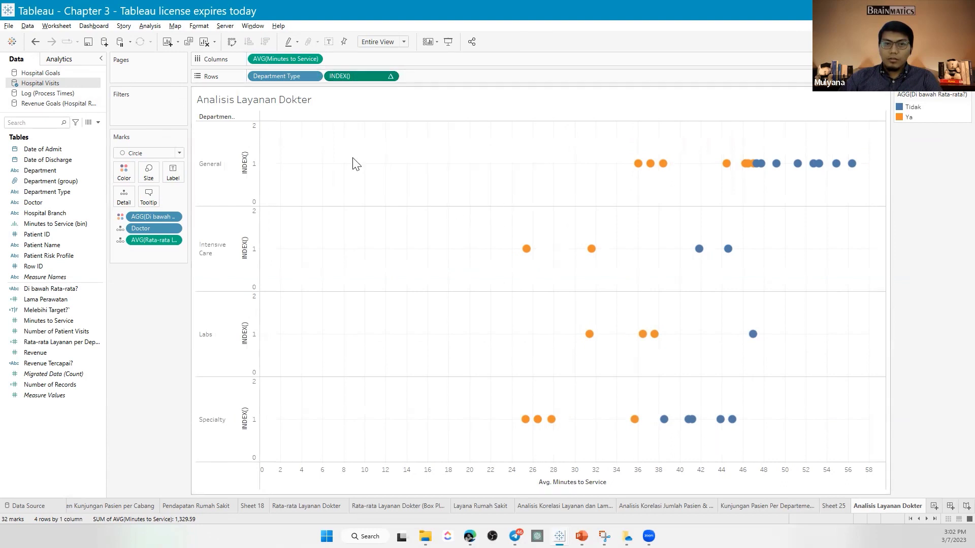
{"action": "right_click", "coordinate": [247, 150]}
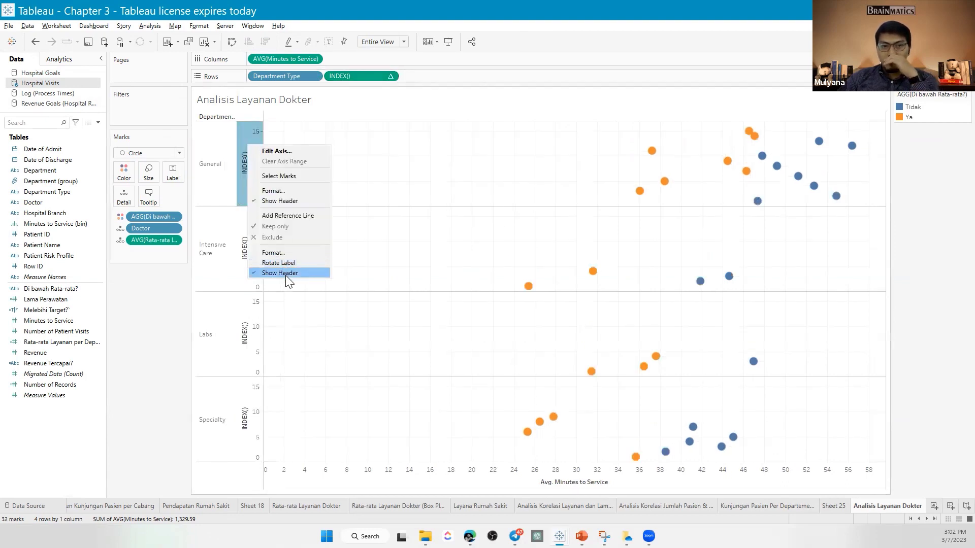
{"action": "left_click", "coordinate": [285, 274]}
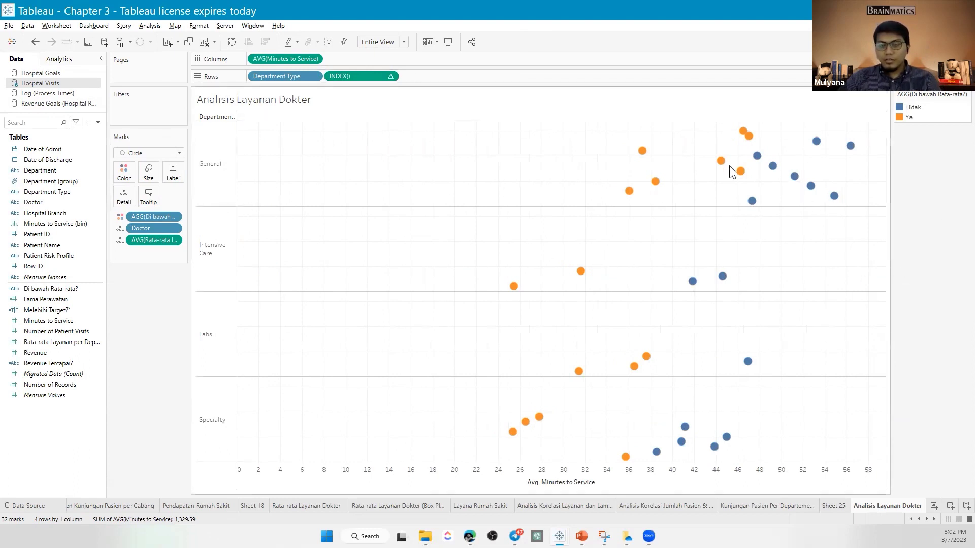
Label each mark with the Doctor field, leaving the label text as <Doctor>.
{"action": "left_click_drag", "start_coordinate": [36, 203], "coordinate": [173, 171]}
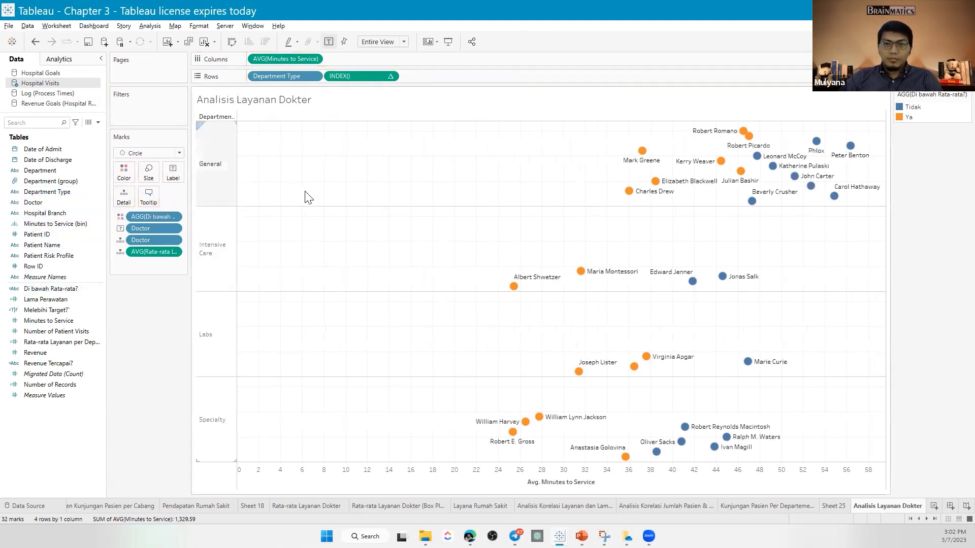
{"action": "left_click", "coordinate": [173, 171]}
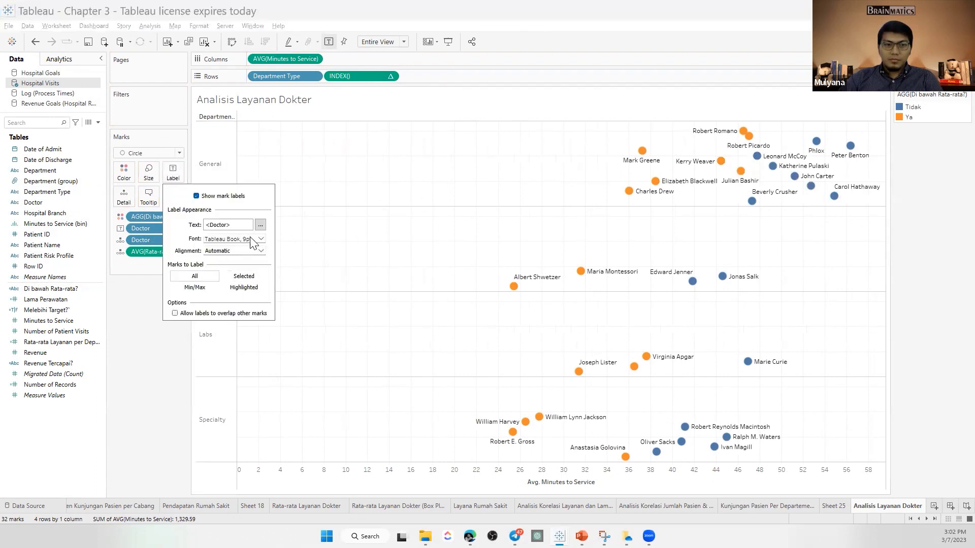
{"action": "left_click", "coordinate": [260, 224]}
{"action": "key", "text": "Escape"}
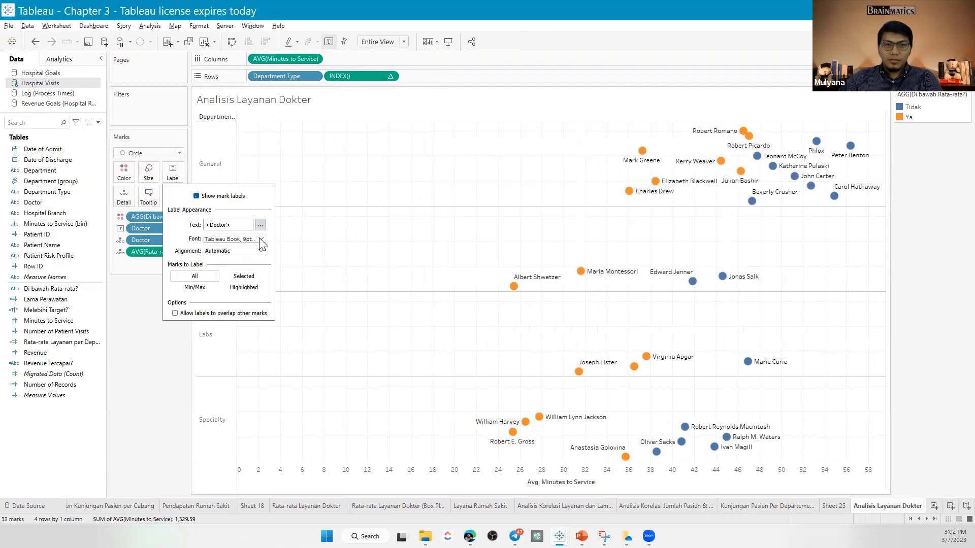
Align the doctor labels middle right and allow them to overlap other marks.
{"action": "left_click", "coordinate": [261, 251]}
{"action": "left_click", "coordinate": [261, 252]}
{"action": "left_click", "coordinate": [260, 252]}
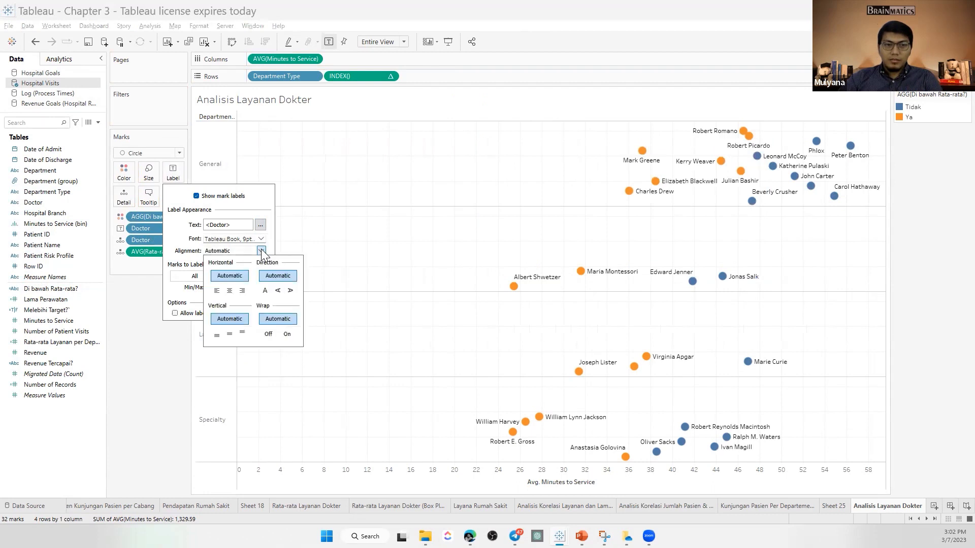
{"action": "left_click", "coordinate": [242, 291]}
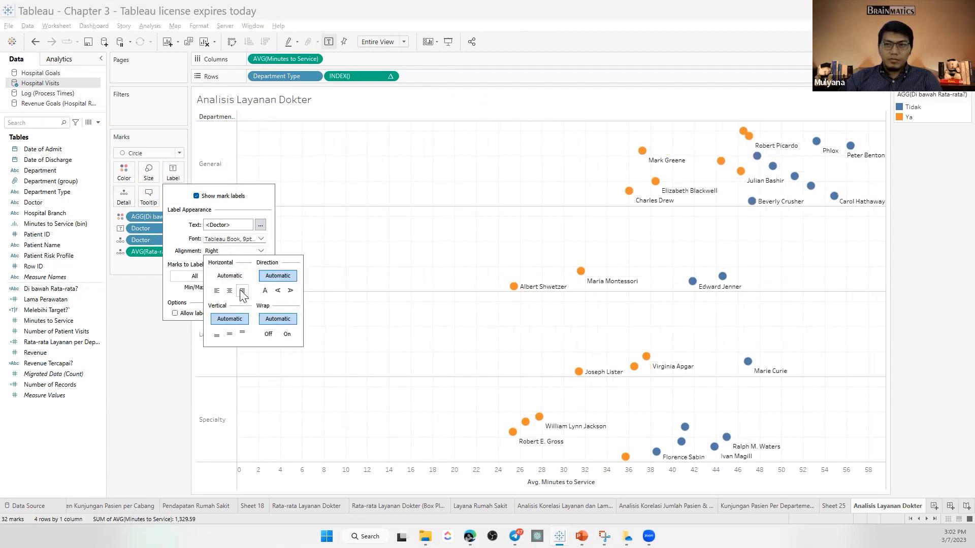
{"action": "left_click", "coordinate": [229, 334]}
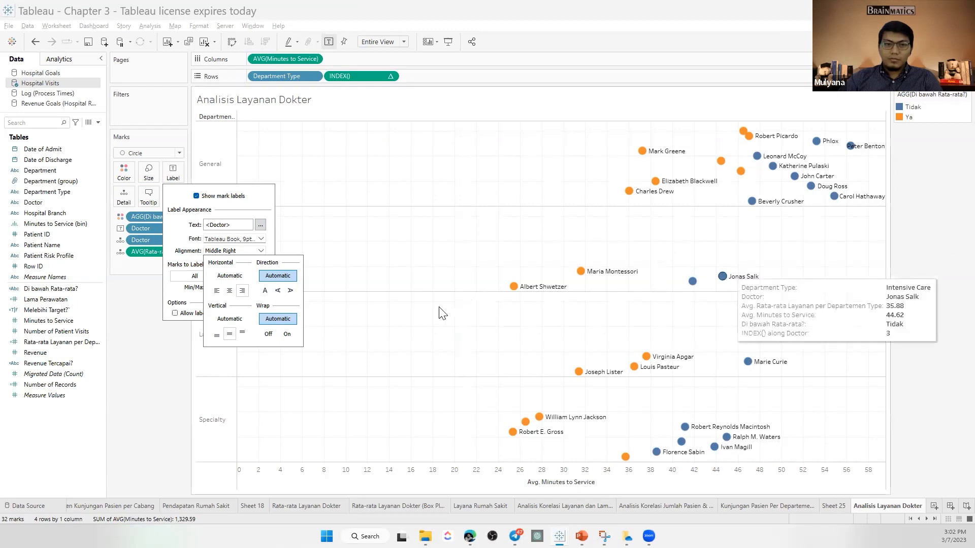
{"action": "left_click", "coordinate": [175, 313]}
{"action": "left_click", "coordinate": [897, 279]}
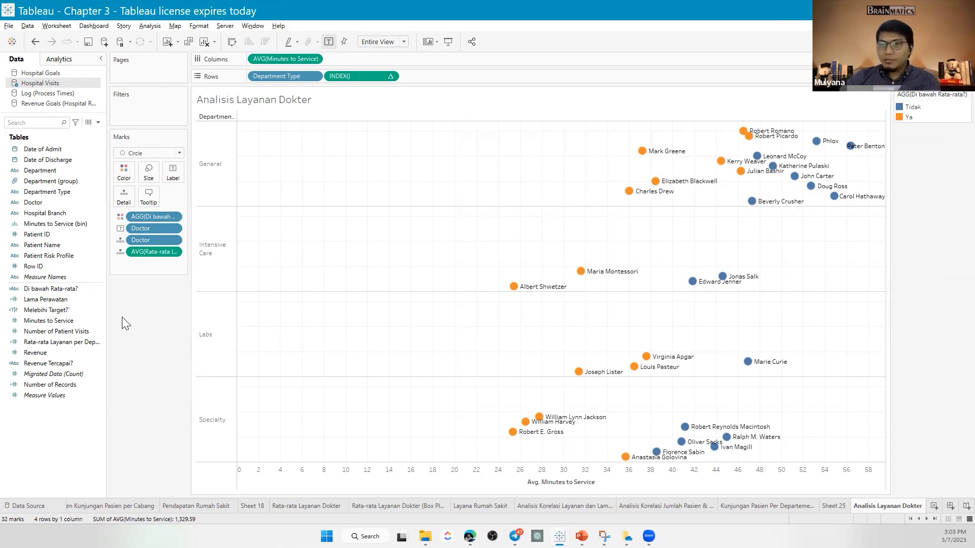
Add per-pane average lines to the doctor chart and remove the horizontal ones for INDEX(), keeping only those for Avg. Minutes to Service.
{"action": "left_click", "coordinate": [60, 60]}
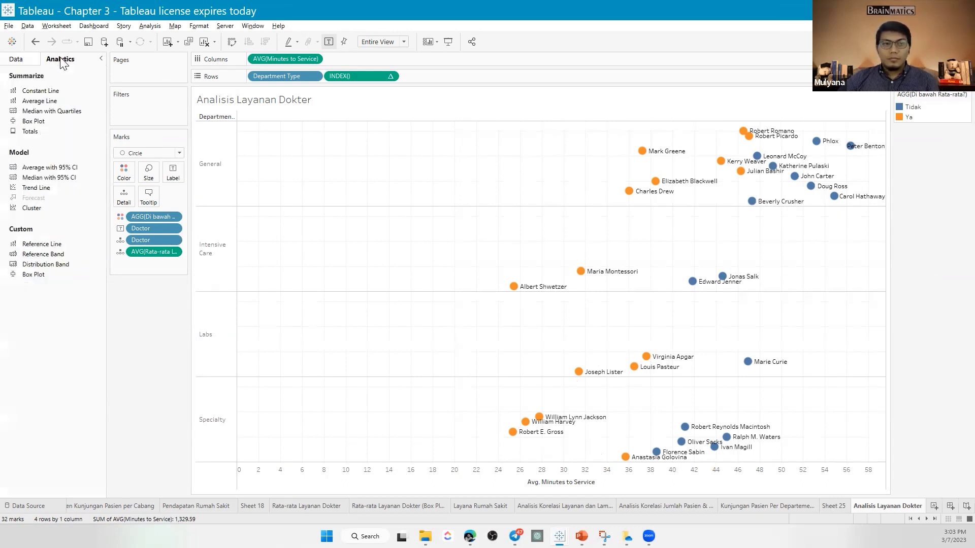
{"action": "left_click_drag", "start_coordinate": [46, 106], "coordinate": [352, 127]}
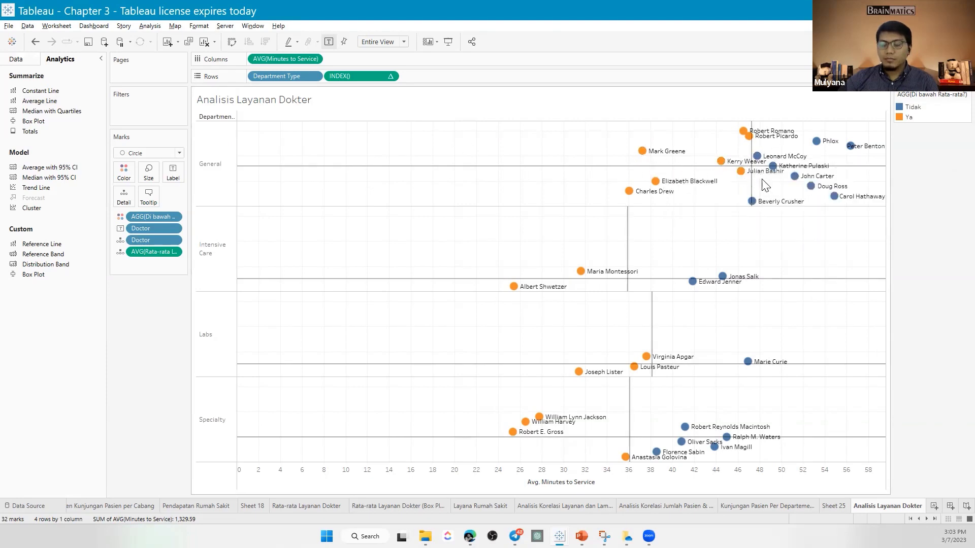
{"action": "left_click", "coordinate": [475, 166]}
{"action": "left_click", "coordinate": [515, 168]}
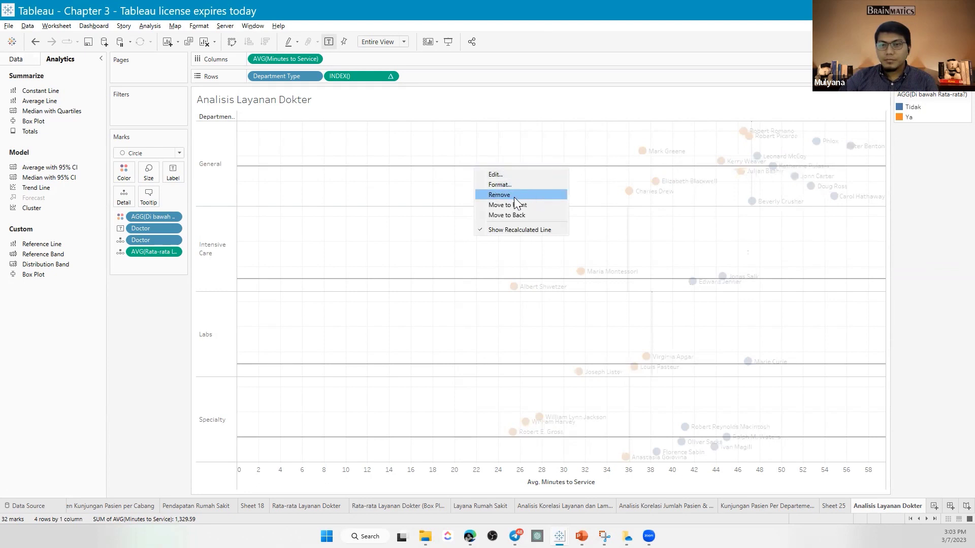
{"action": "left_click", "coordinate": [514, 195]}
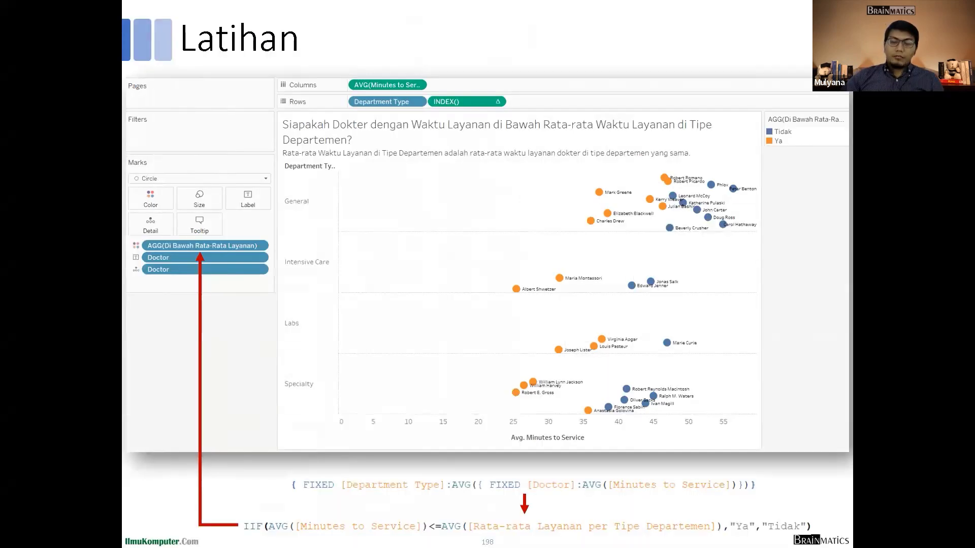
{"action": "key", "text": "Right"}
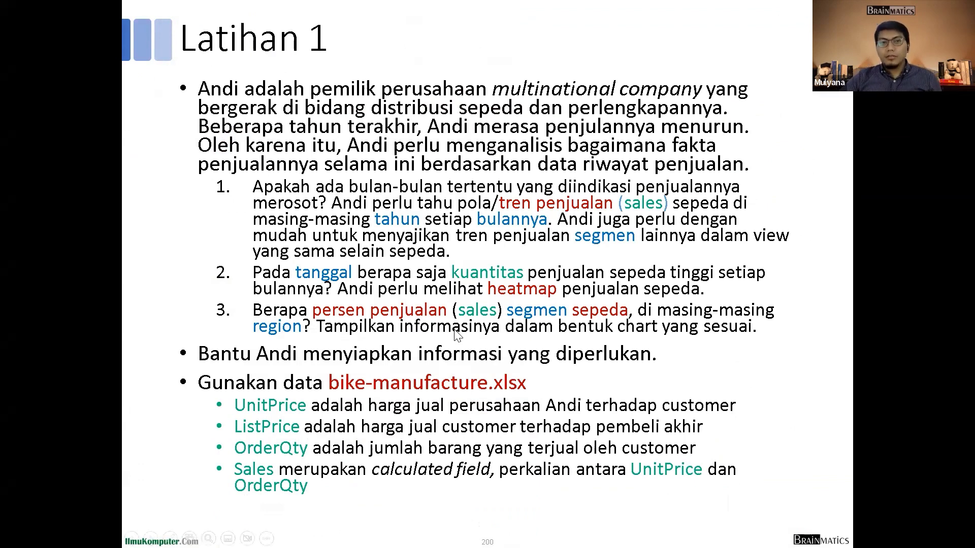
{"action": "key", "text": "Right"}
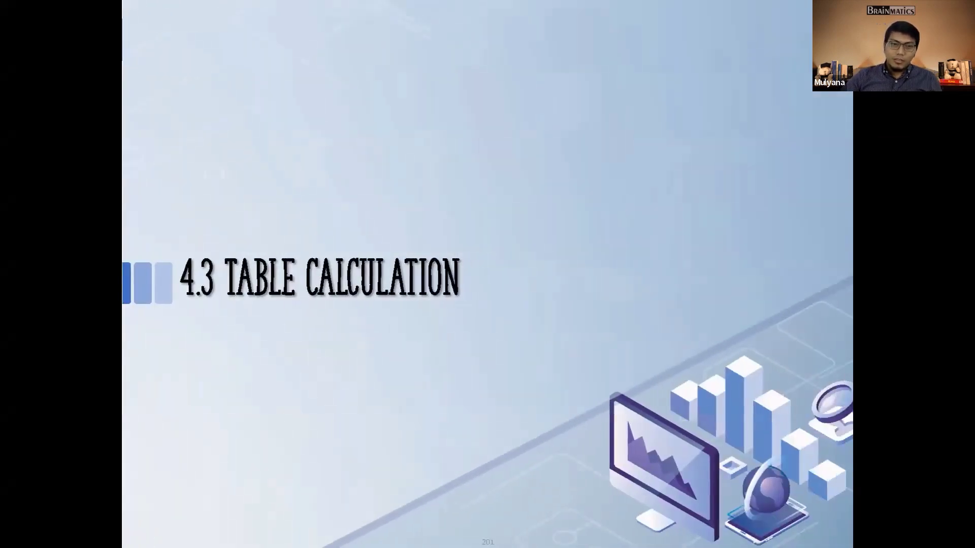
{"action": "key", "text": "Left"}
{"action": "key", "text": "Left"}
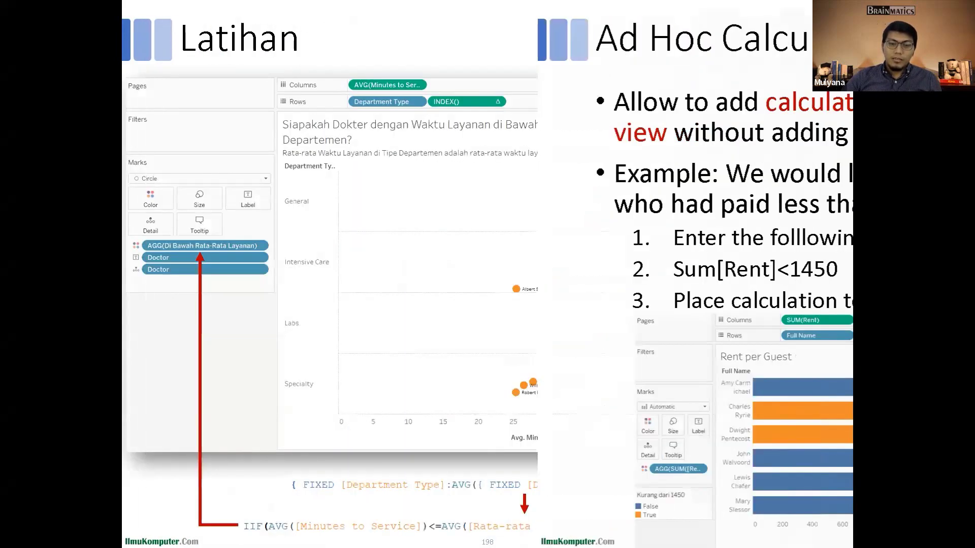
{"action": "key", "text": "Right"}
{"action": "key", "text": "Left"}
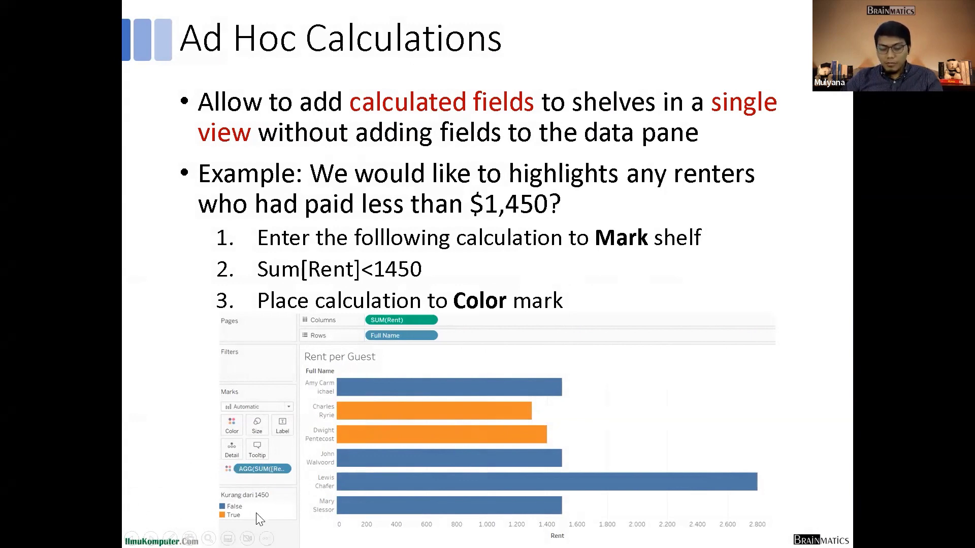
Switch to the Chapter 4 Tableau workbook and close the Risiko Nasabah calculation editor.
{"action": "key", "text": "alt+Tab"}
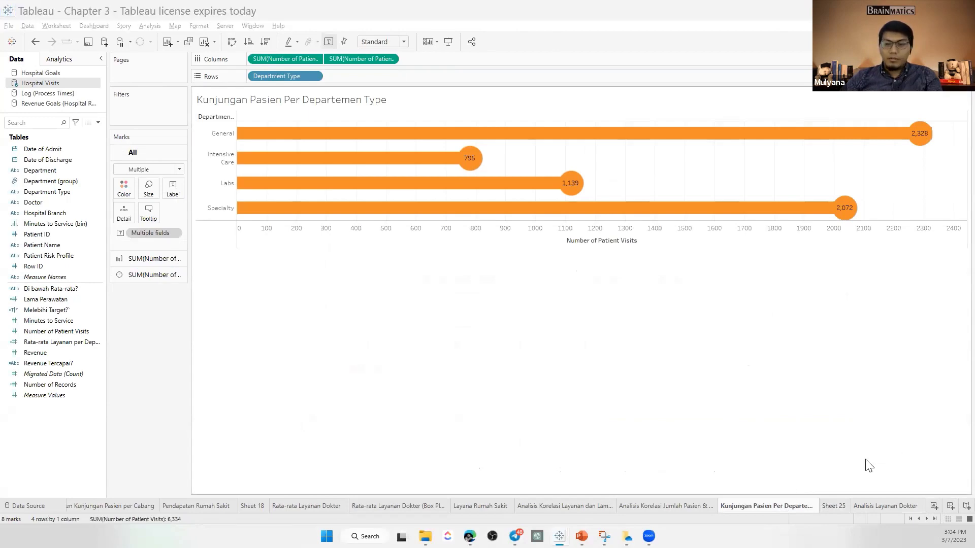
{"action": "key", "text": "alt+Tab"}
{"action": "left_click", "coordinate": [817, 509]}
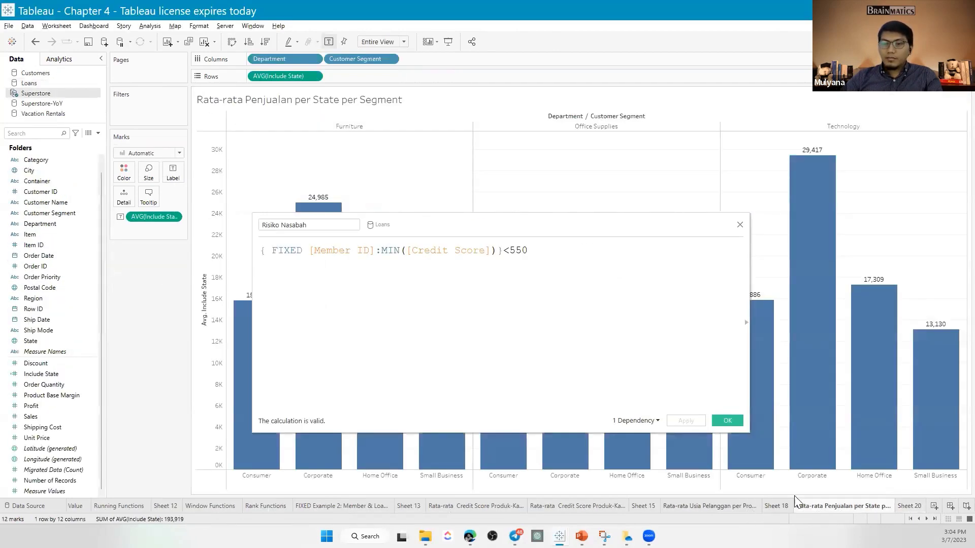
{"action": "left_click", "coordinate": [741, 225]}
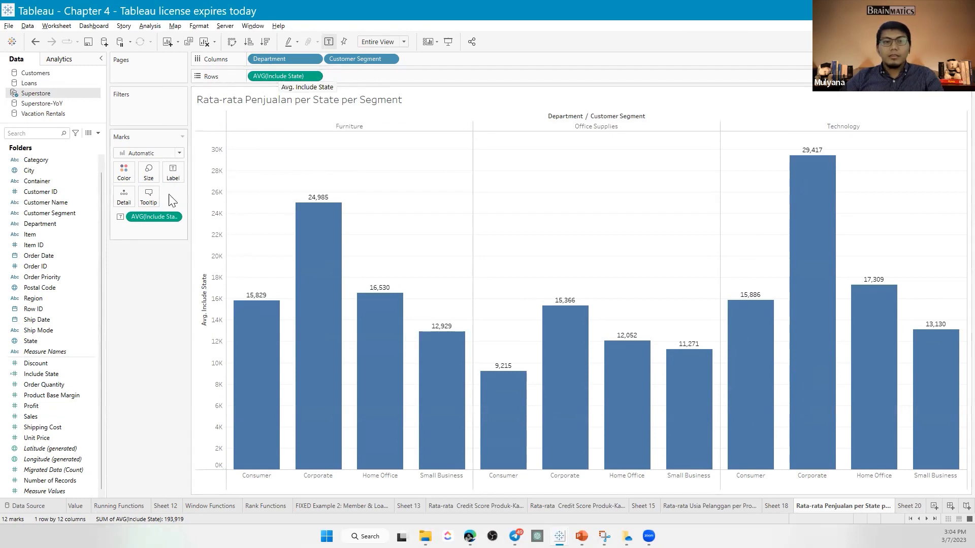
Create the ad hoc calculation AVG([Include State])<15000 on the marks and color the sales bars by it.
{"action": "double_click", "coordinate": [143, 237]}
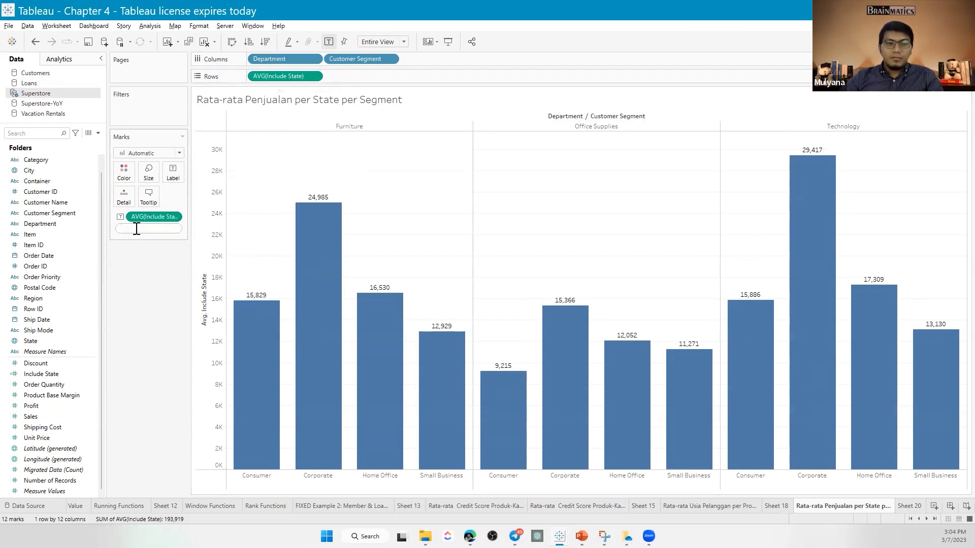
{"action": "left_click_drag", "start_coordinate": [267, 75], "coordinate": [139, 261]}
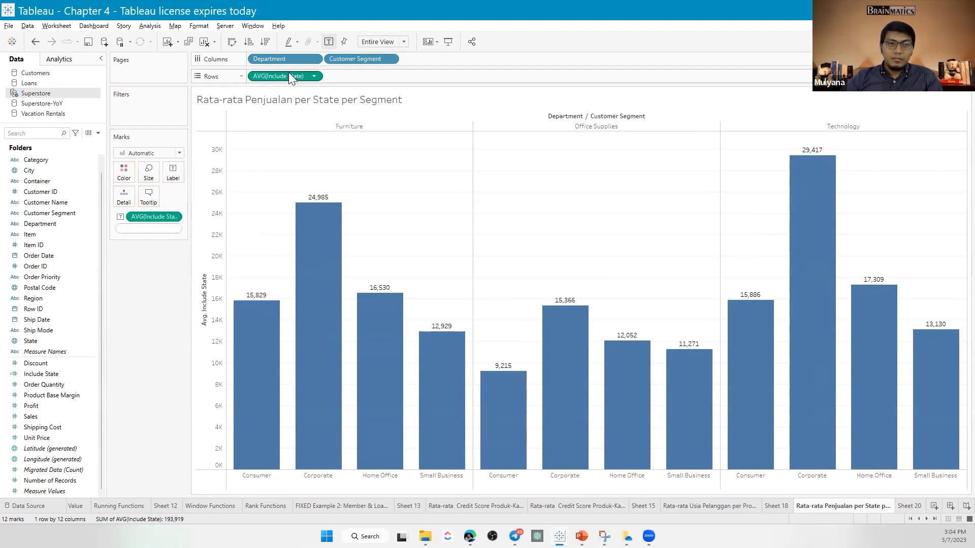
{"action": "left_click_drag", "start_coordinate": [288, 75], "coordinate": [149, 227]}
{"action": "type", "text": "/"}
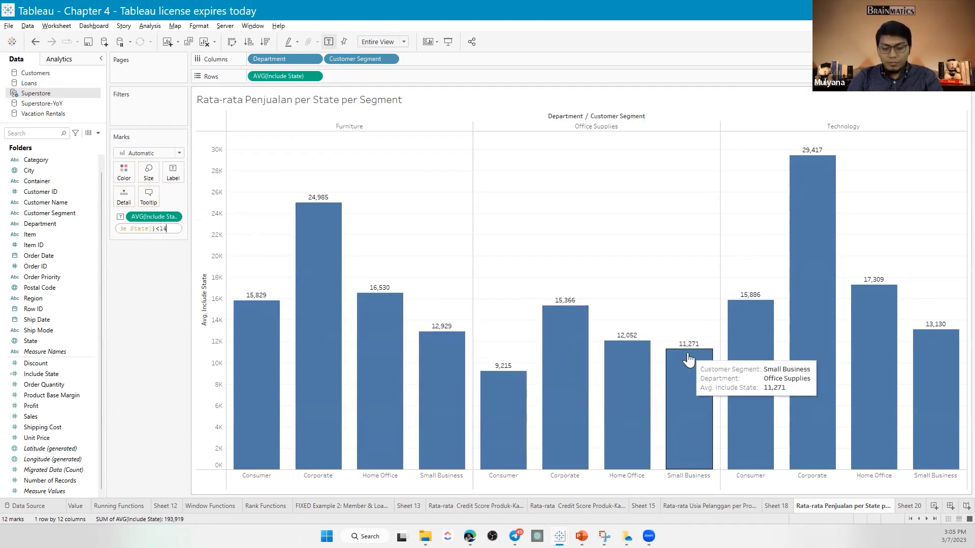
{"action": "type", "text": "0"}
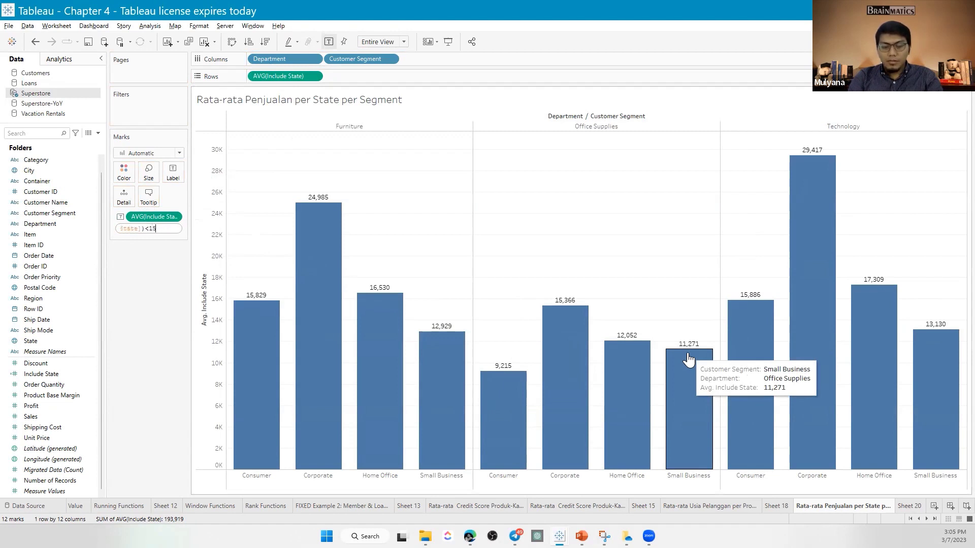
{"action": "key", "text": "Return"}
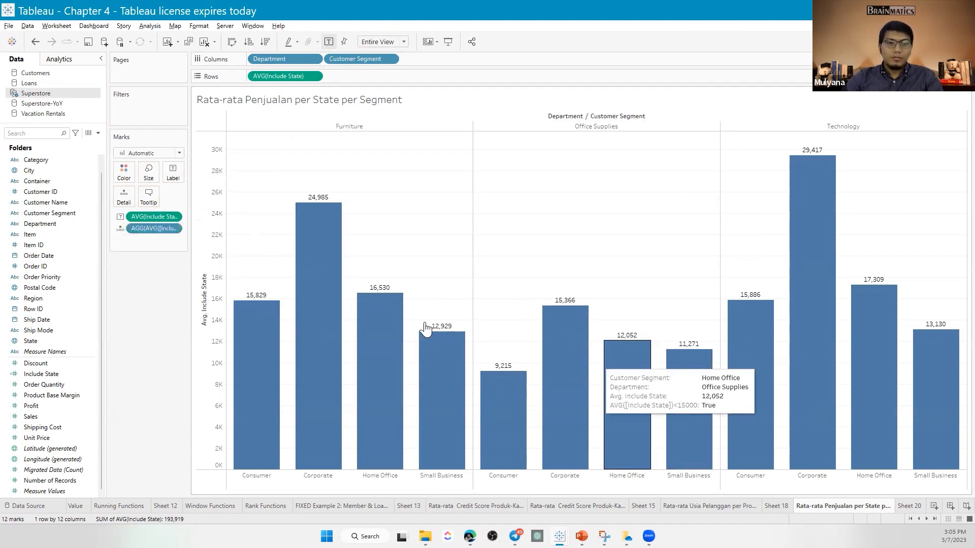
{"action": "left_click_drag", "start_coordinate": [151, 228], "coordinate": [127, 172]}
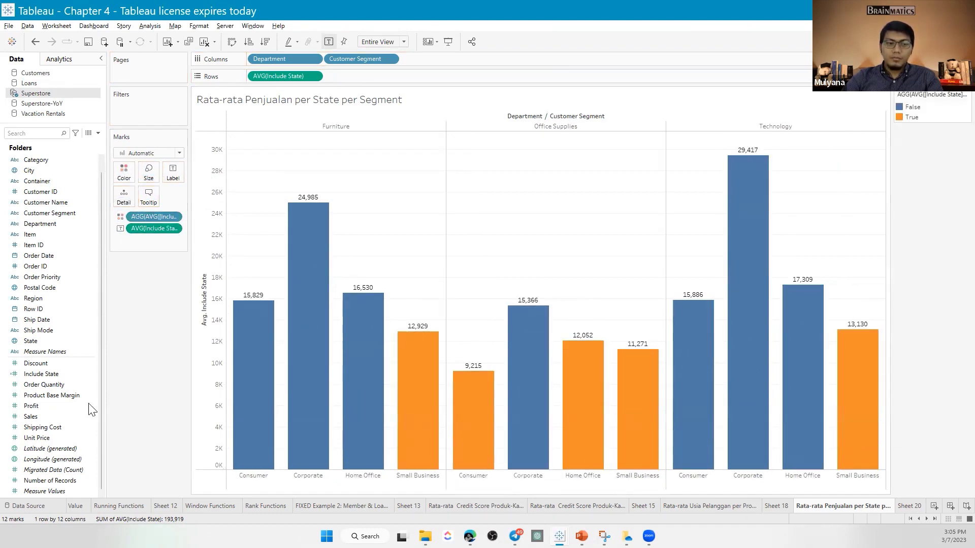
Remove the ad hoc calculation from the bars' color.
{"action": "left_click", "coordinate": [43, 210]}
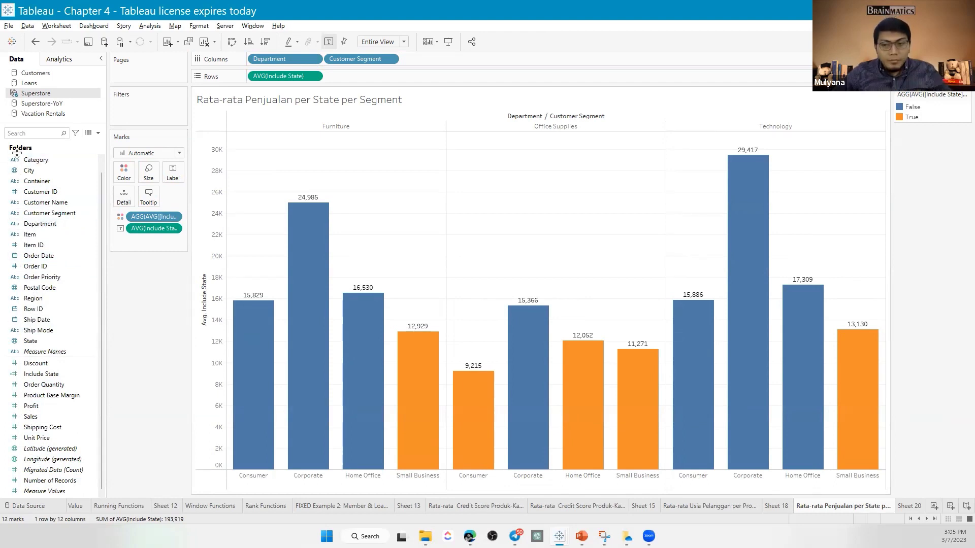
{"action": "left_click_drag", "start_coordinate": [153, 216], "coordinate": [167, 274]}
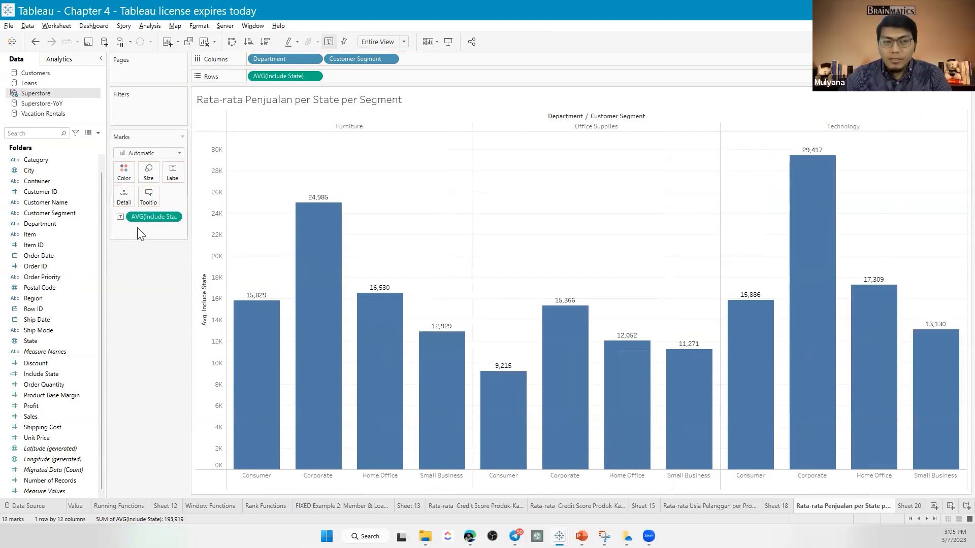
Recreate the ad hoc calculation AVG([Include State])<15000 from the rows field and assign it to the bars' color.
{"action": "double_click", "coordinate": [132, 230]}
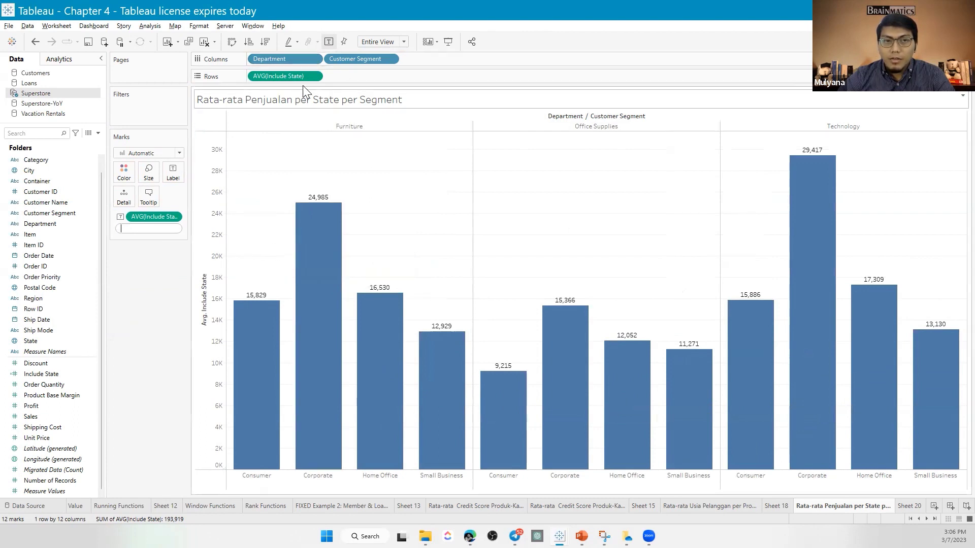
{"action": "left_click_drag", "start_coordinate": [288, 77], "coordinate": [155, 233]}
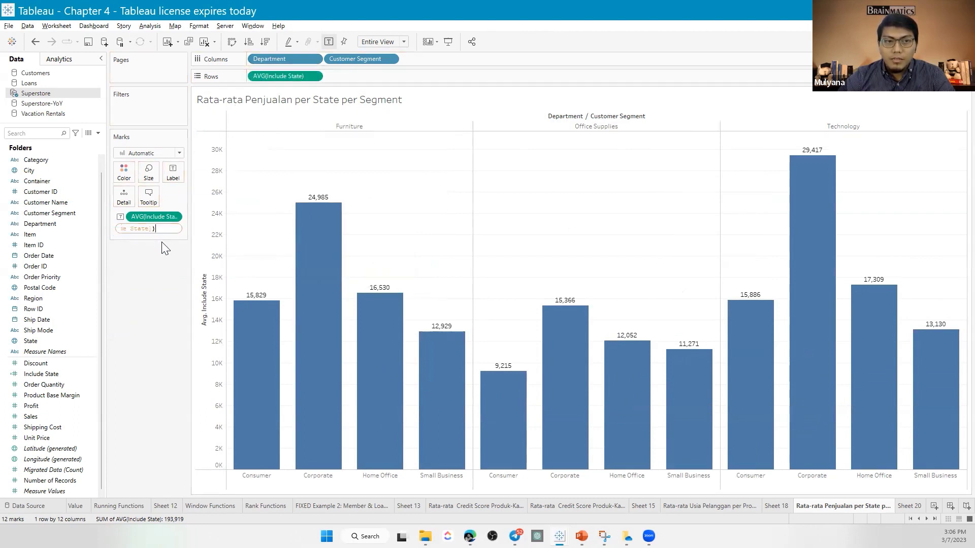
{"action": "type", "text": "<1500"}
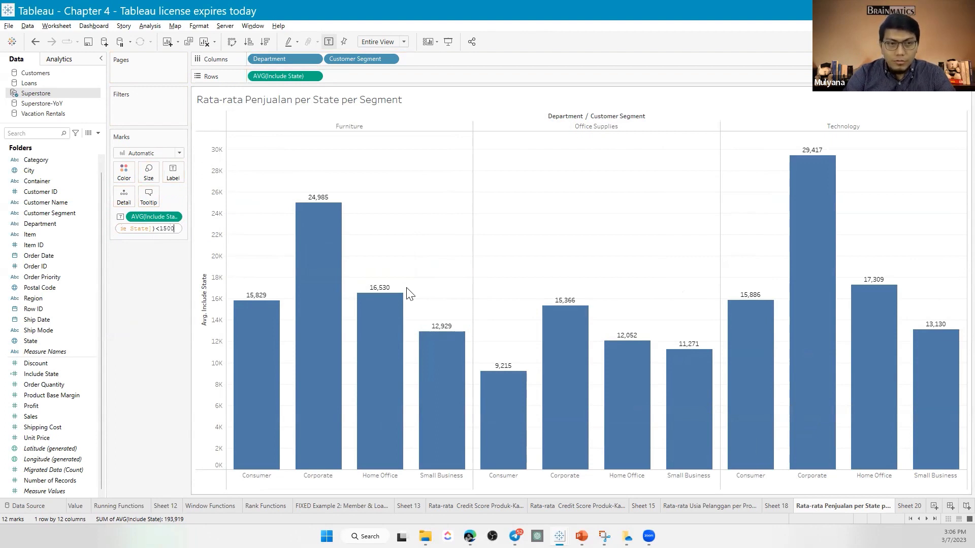
{"action": "type", "text": "0"}
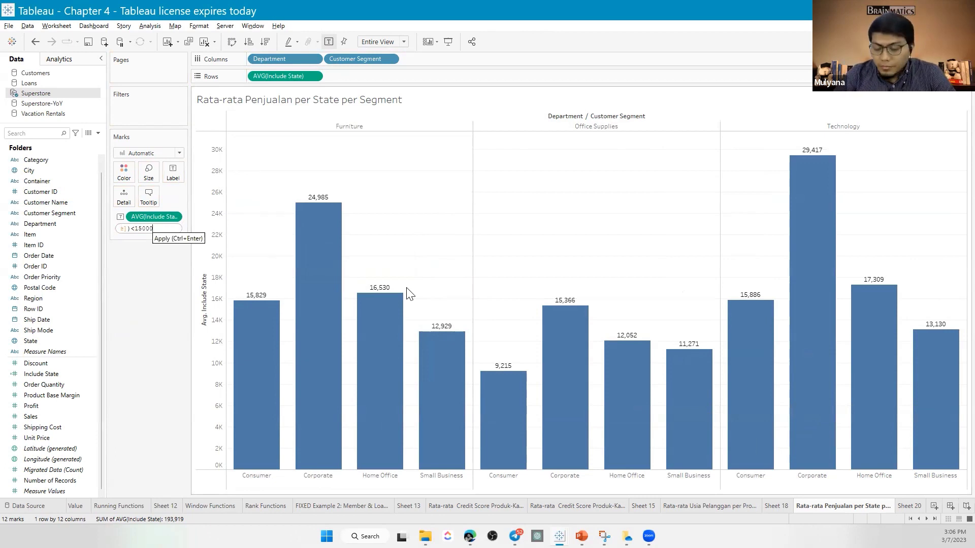
{"action": "key", "text": "Home"}
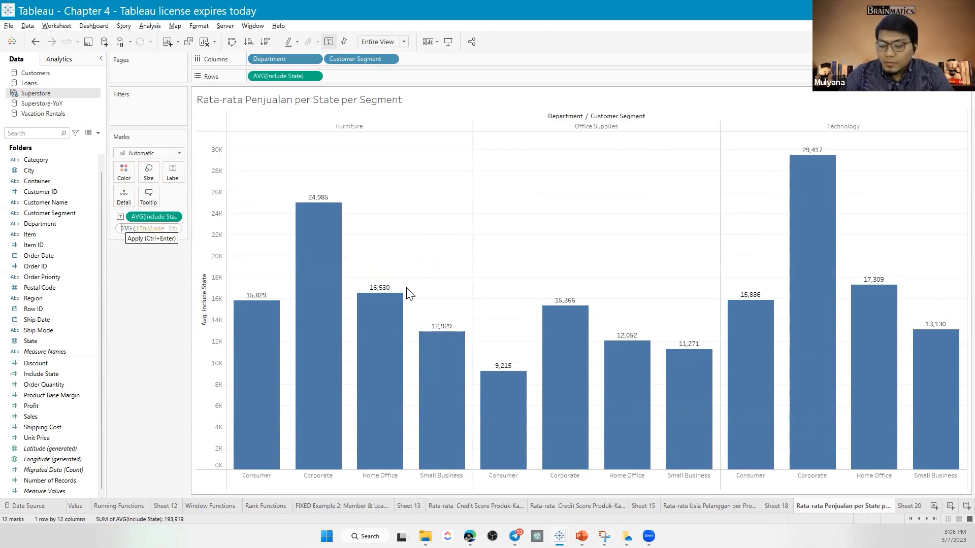
{"action": "key", "text": "Return"}
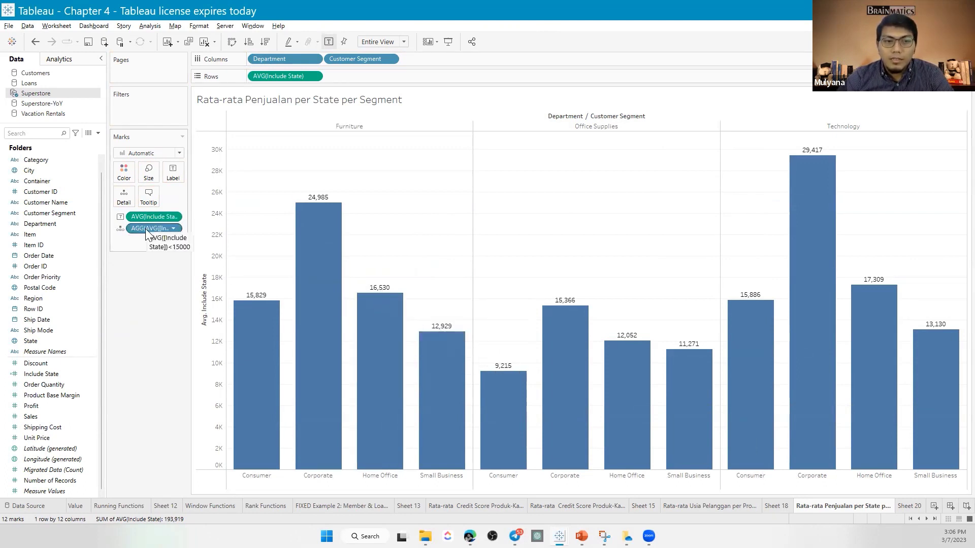
{"action": "left_click_drag", "start_coordinate": [145, 229], "coordinate": [127, 175]}
Switch to the PowerPoint slide show and go back to the Level of Detail Calculation slide.
{"action": "mouse_move", "coordinate": [581, 536]}
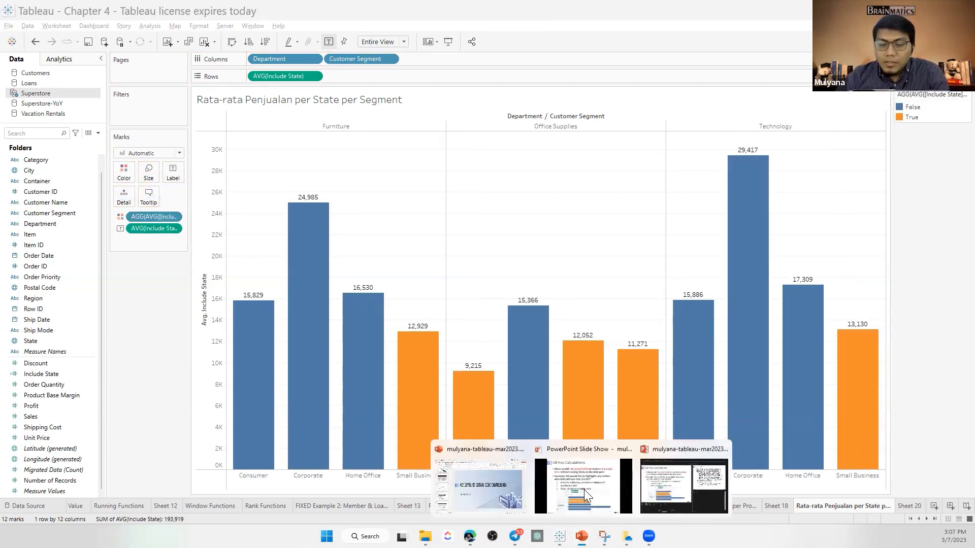
{"action": "left_click", "coordinate": [584, 490]}
{"action": "scroll", "coordinate": [507, 338], "scroll_direction": "up", "scroll_amount": 8}
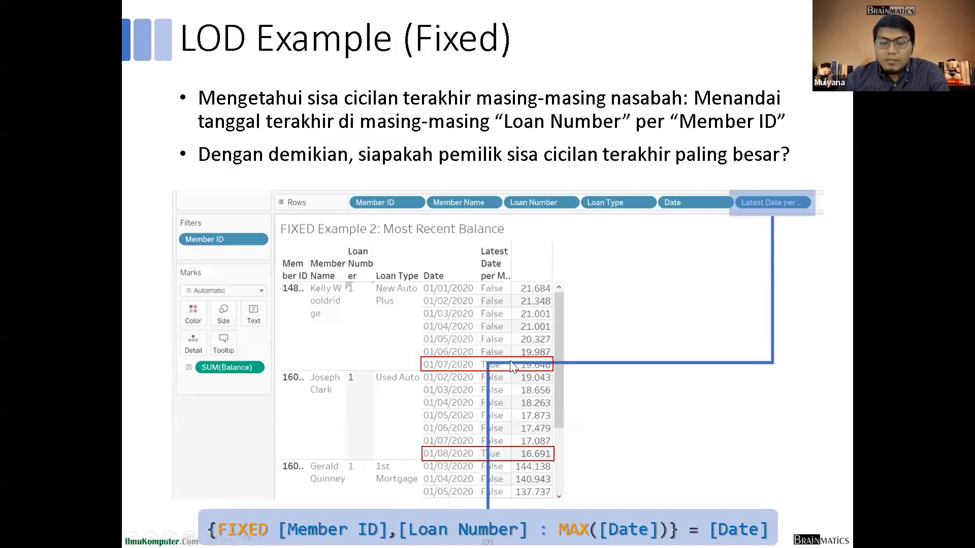
{"action": "scroll", "coordinate": [508, 338], "scroll_direction": "up", "scroll_amount": 6}
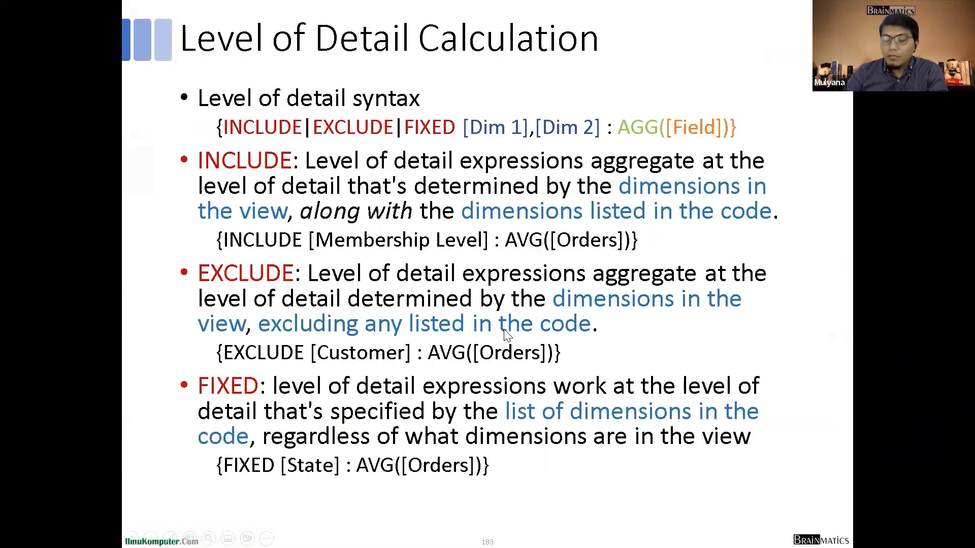